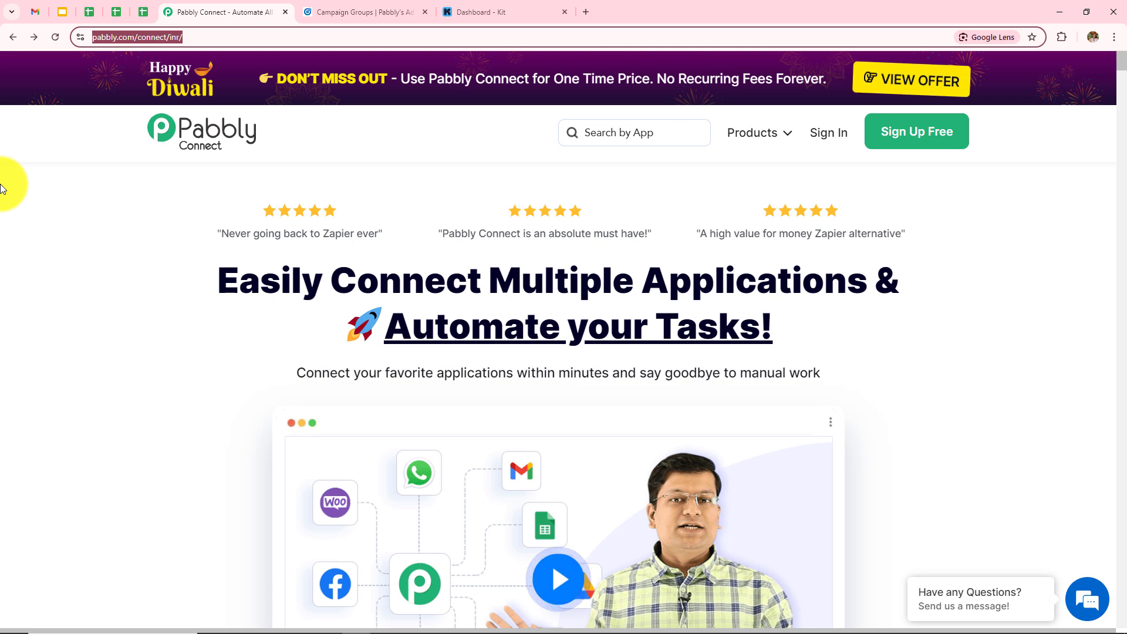
- Sign in to the Pabbly account and scroll the All Pabbly Apps page to Pabbly Connect
{"action": "left_click", "coordinate": [69, 222]}
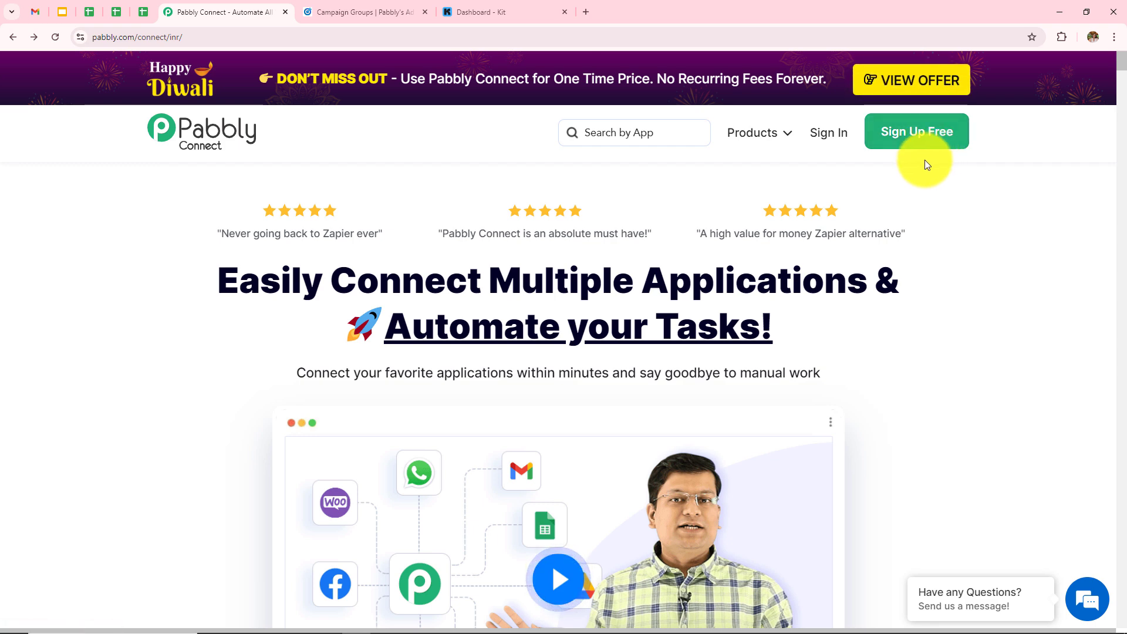
{"action": "left_click", "coordinate": [826, 136]}
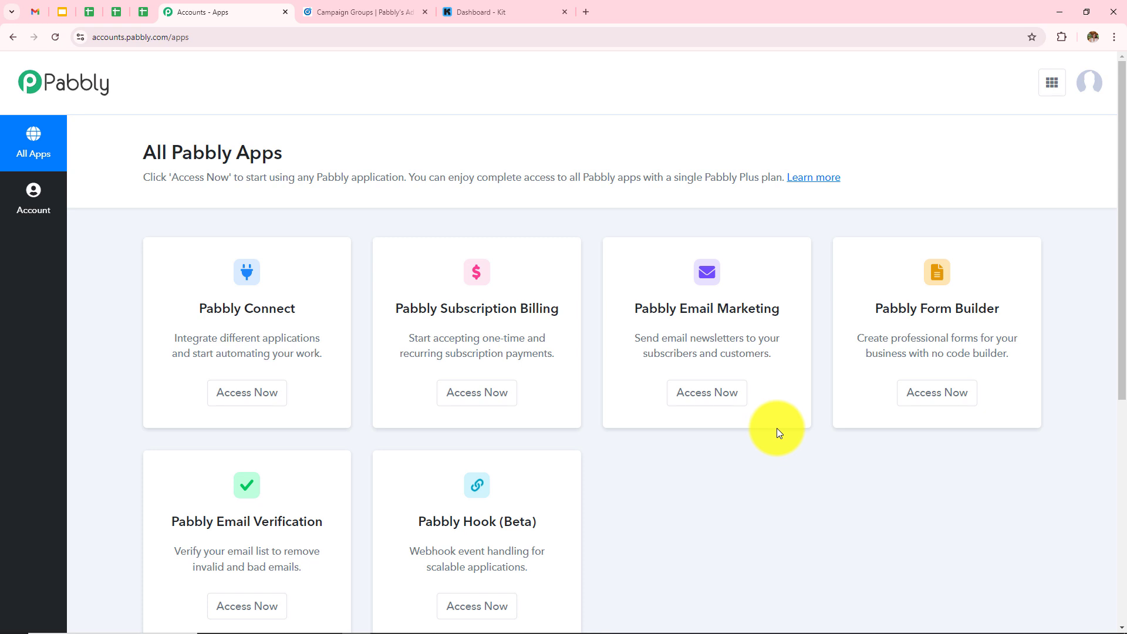
{"action": "scroll", "coordinate": [775, 429], "scroll_direction": "down", "scroll_amount": 2}
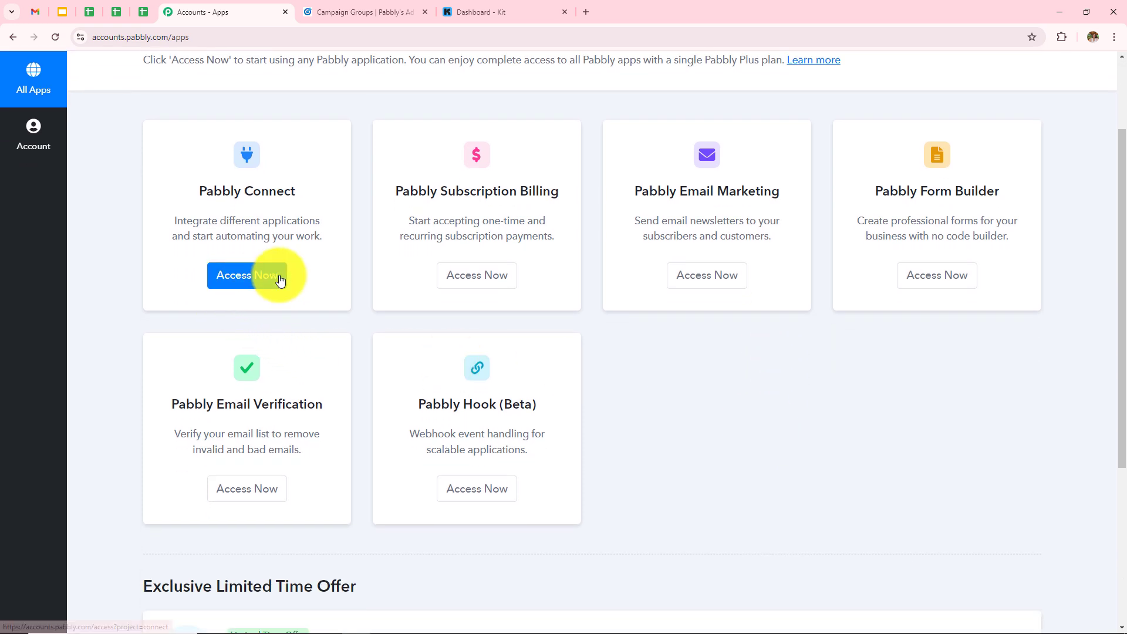
- Open Pabbly Connect from the apps list and review its All Workflow and Folders sections
{"action": "left_click", "coordinate": [257, 286]}
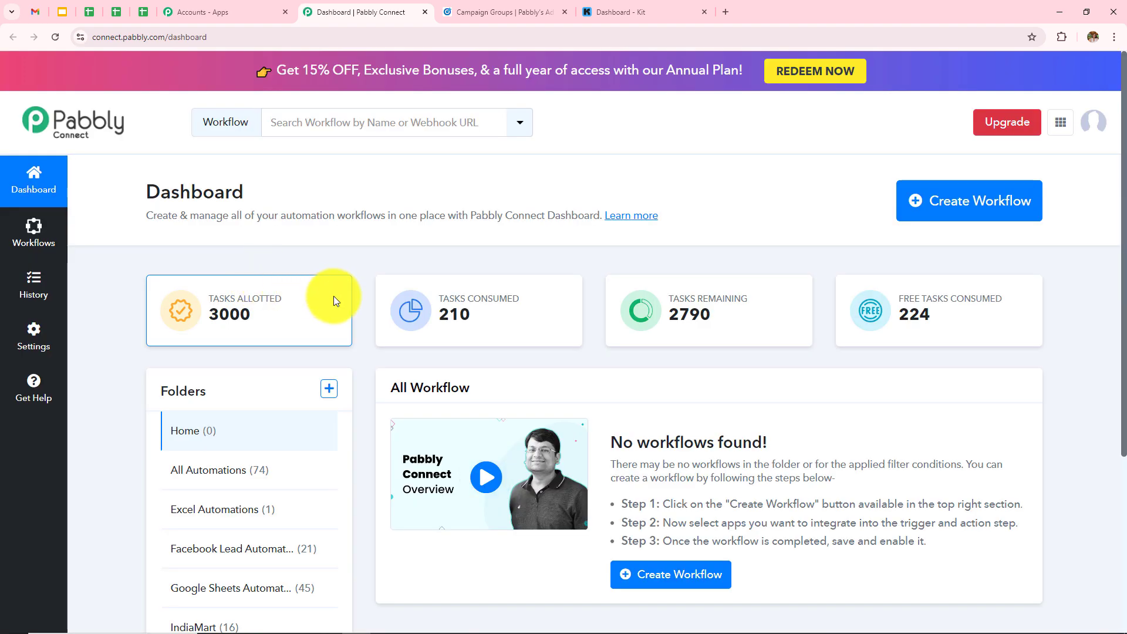
{"action": "scroll", "coordinate": [645, 318], "scroll_direction": "down", "scroll_amount": 1}
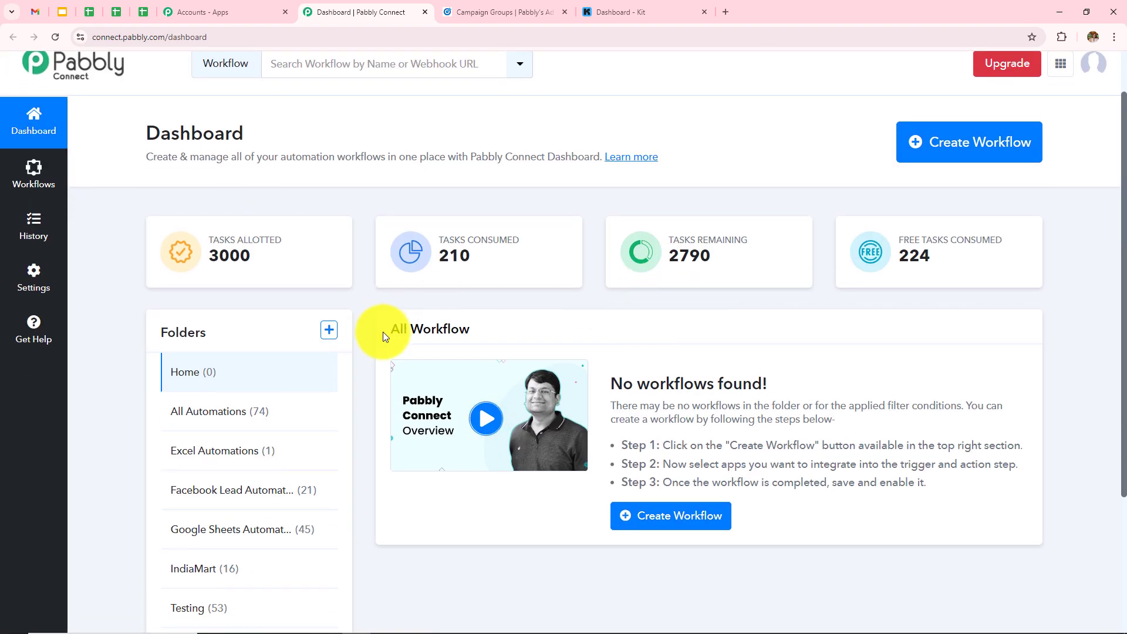
{"action": "left_click_drag", "start_coordinate": [382, 333], "coordinate": [531, 330]}
{"action": "scroll", "coordinate": [540, 320], "scroll_direction": "down", "scroll_amount": 3}
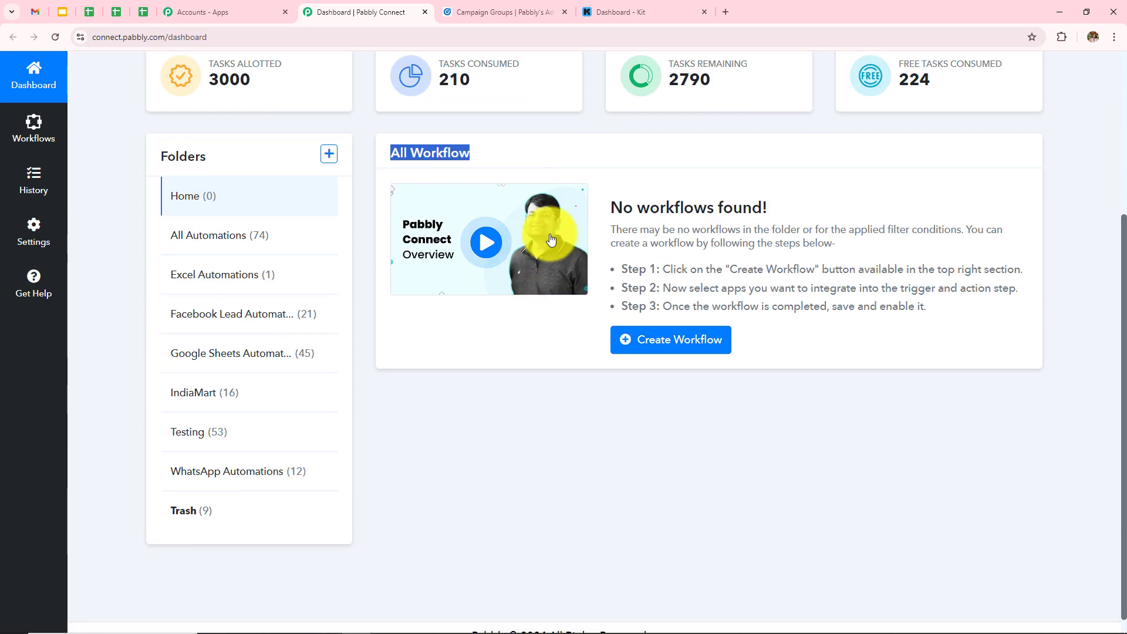
{"action": "left_click", "coordinate": [396, 446]}
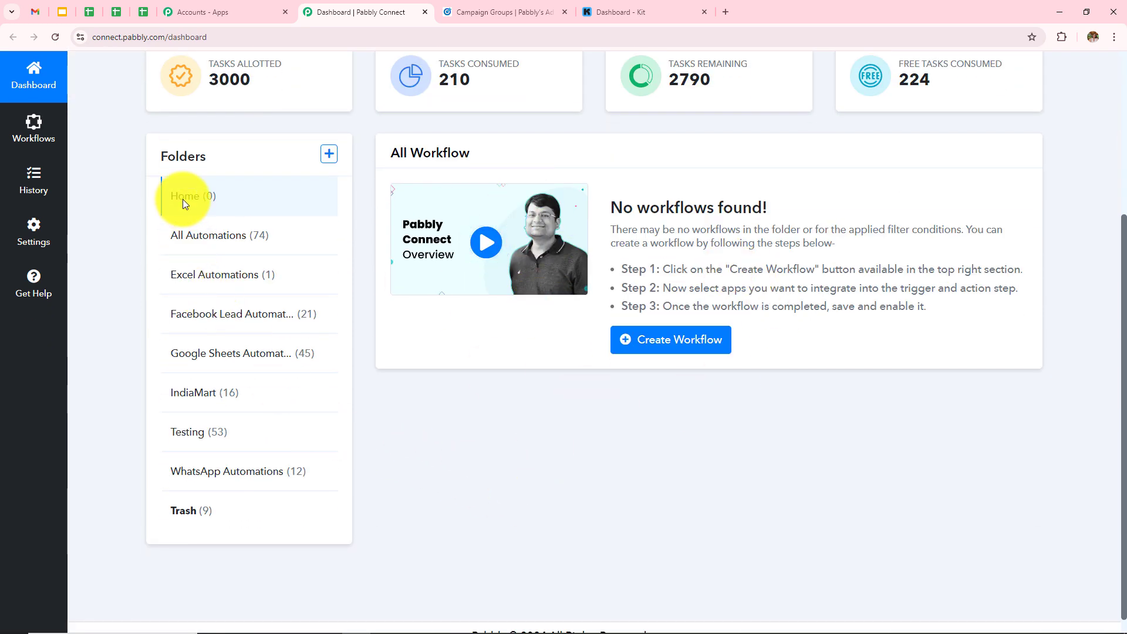
{"action": "left_click_drag", "start_coordinate": [158, 161], "coordinate": [205, 156]}
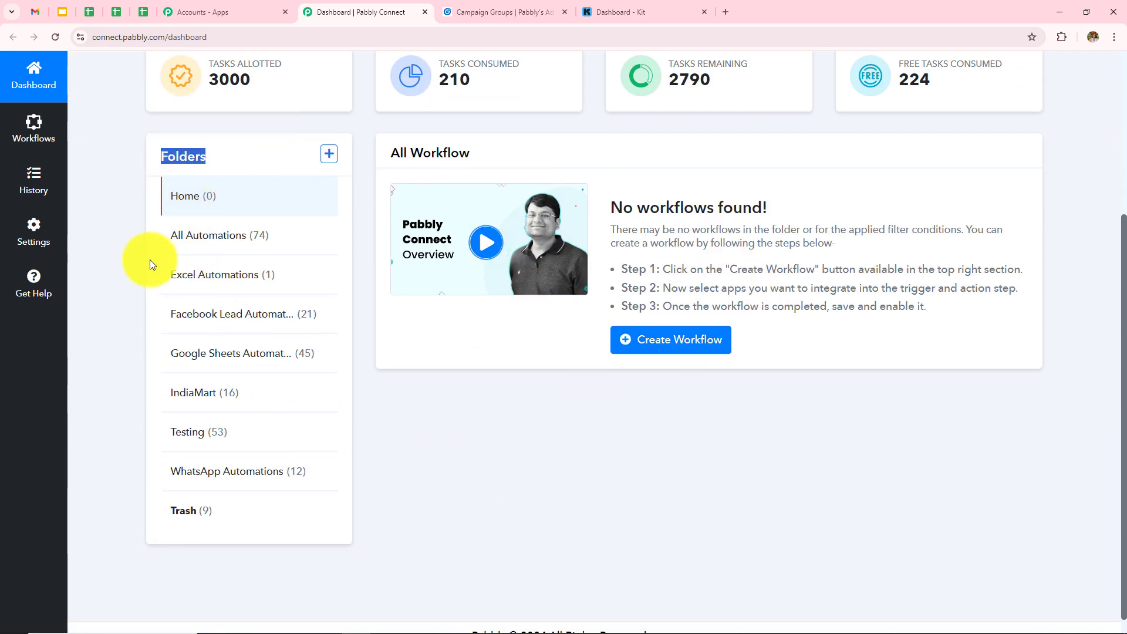
{"action": "left_click", "coordinate": [511, 447]}
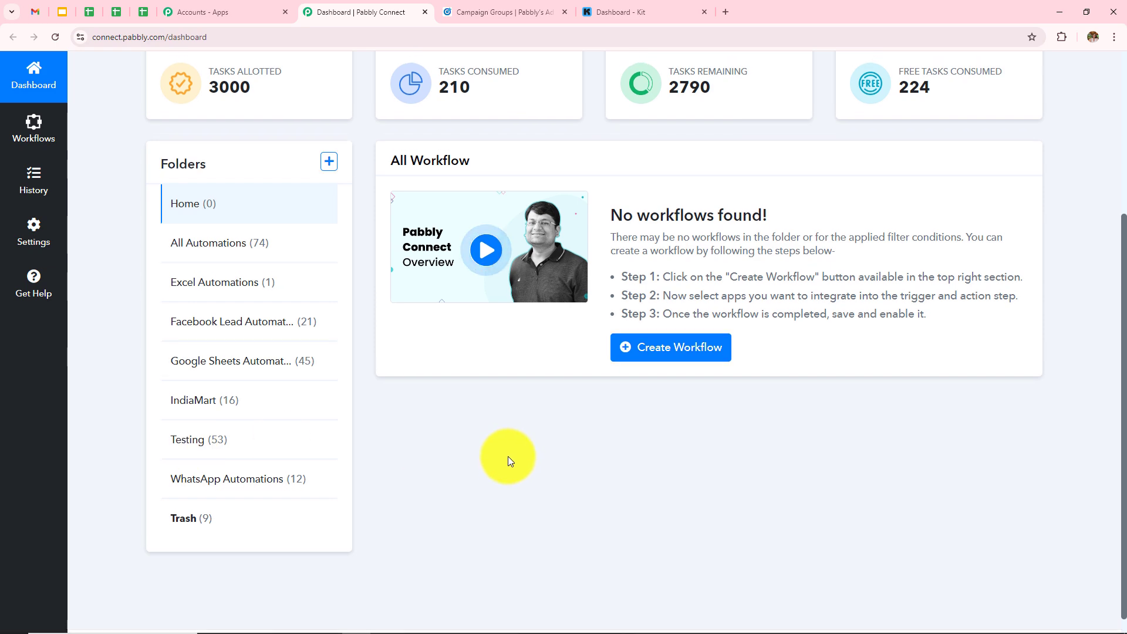
- Open the new folder form and close it without creating a folder
{"action": "scroll", "coordinate": [508, 456], "scroll_direction": "up", "scroll_amount": 4}
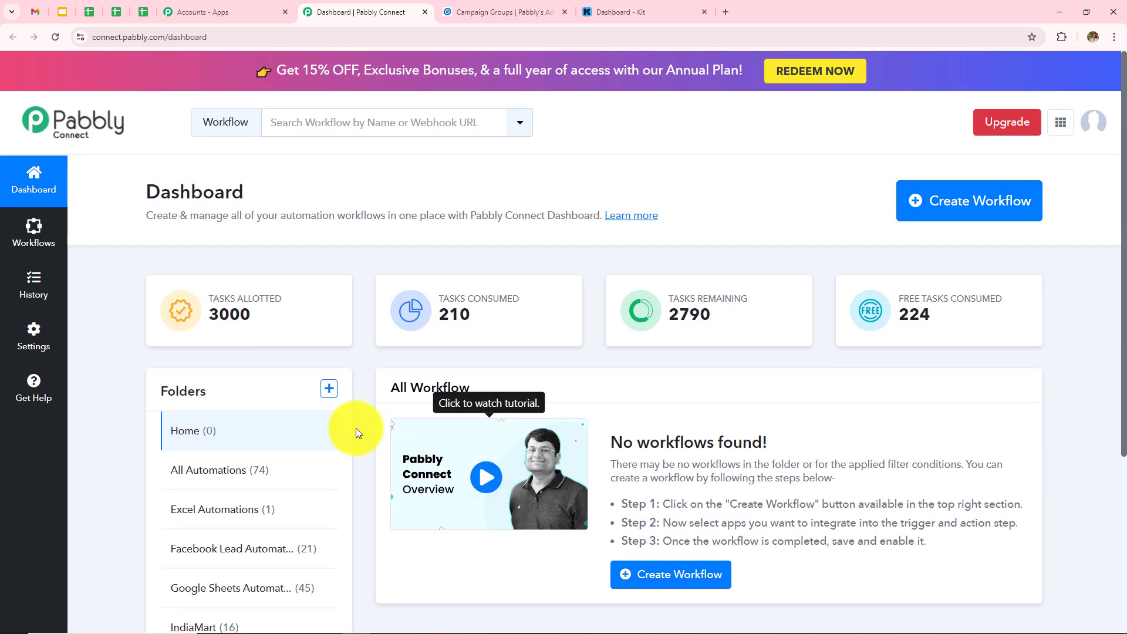
{"action": "left_click", "coordinate": [328, 388]}
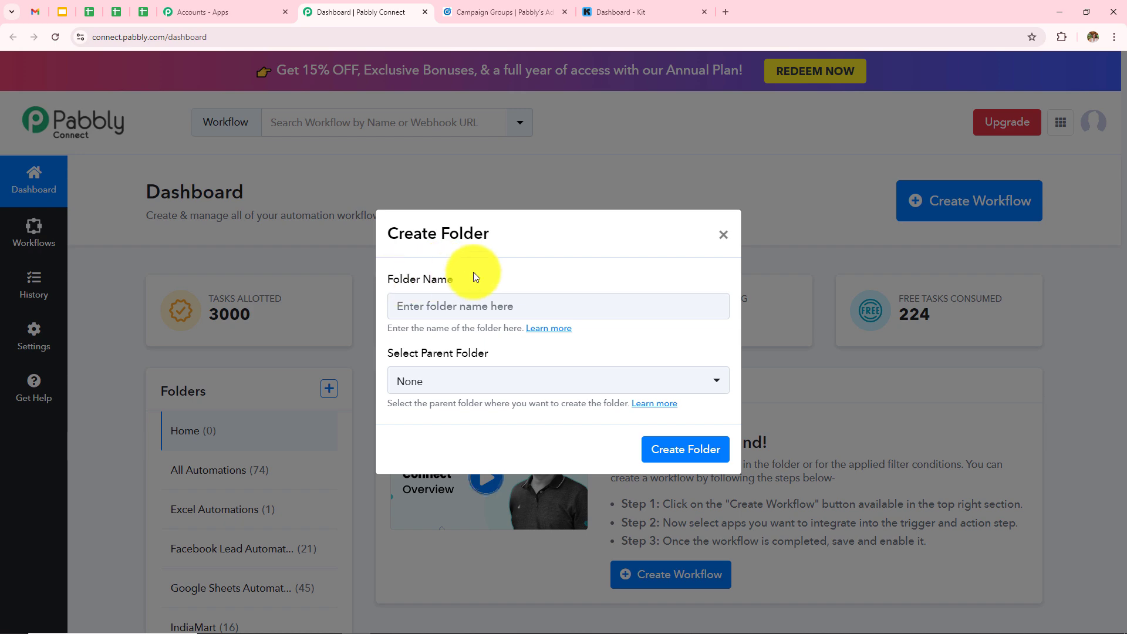
{"action": "left_click", "coordinate": [724, 235]}
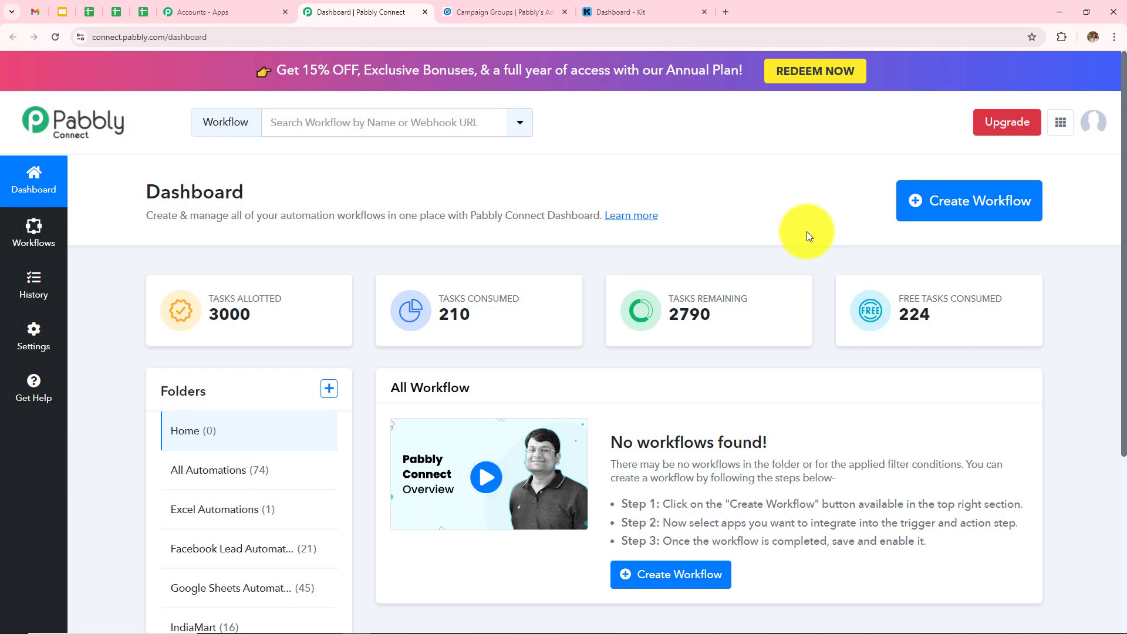
- Create a workflow named 'How to Create Kit Subscriber for LinkedIn Lead Gen Ads Leads' in All Automations
{"action": "left_click", "coordinate": [947, 210]}
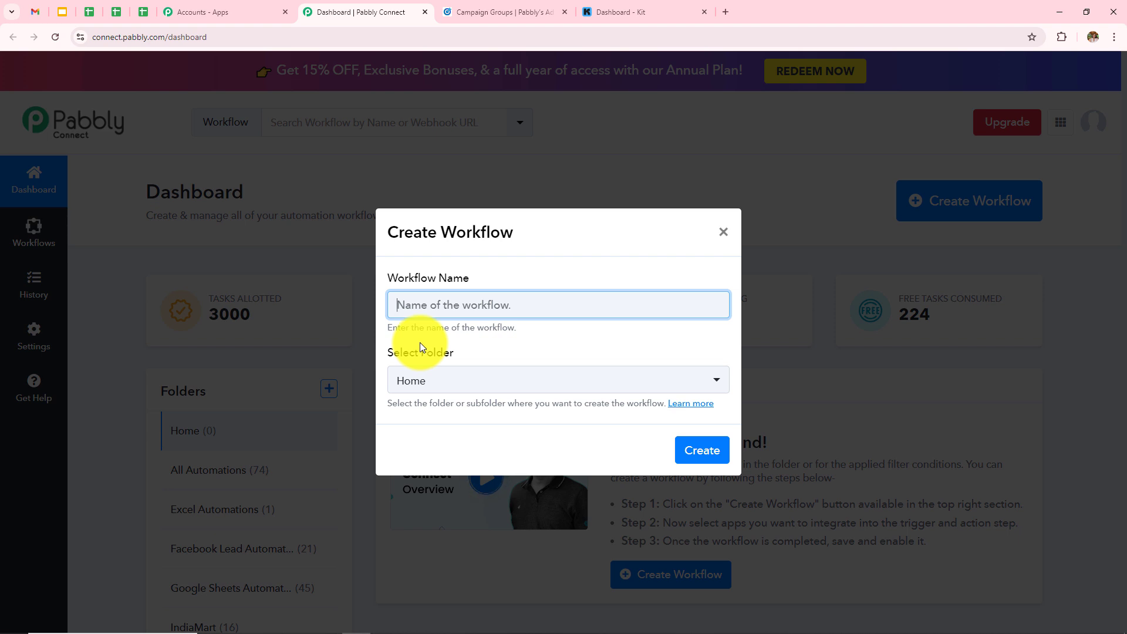
{"action": "left_click", "coordinate": [481, 313]}
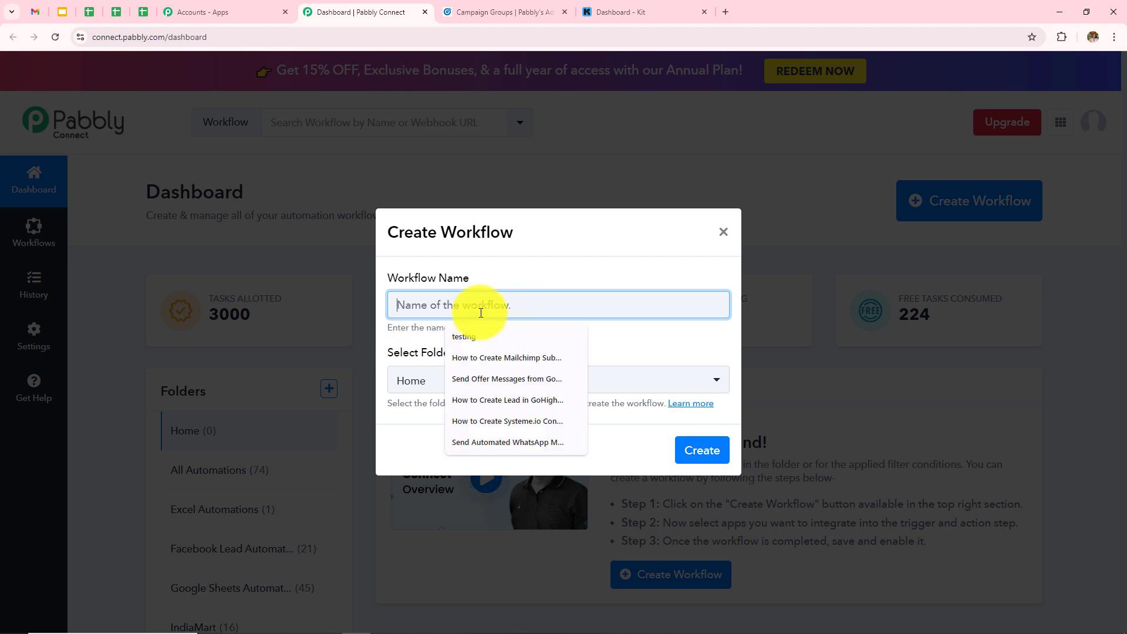
{"action": "type", "text": "How to Create Kit Subscriber for LinkedIn Lead Gen Ads Leads"}
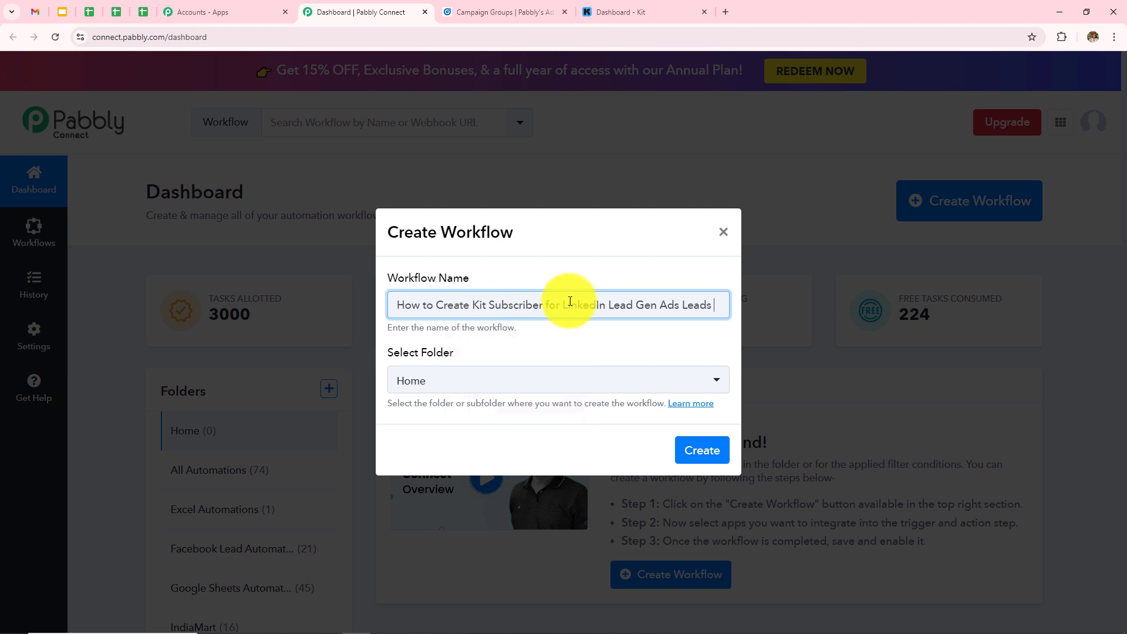
{"action": "left_click", "coordinate": [464, 382]}
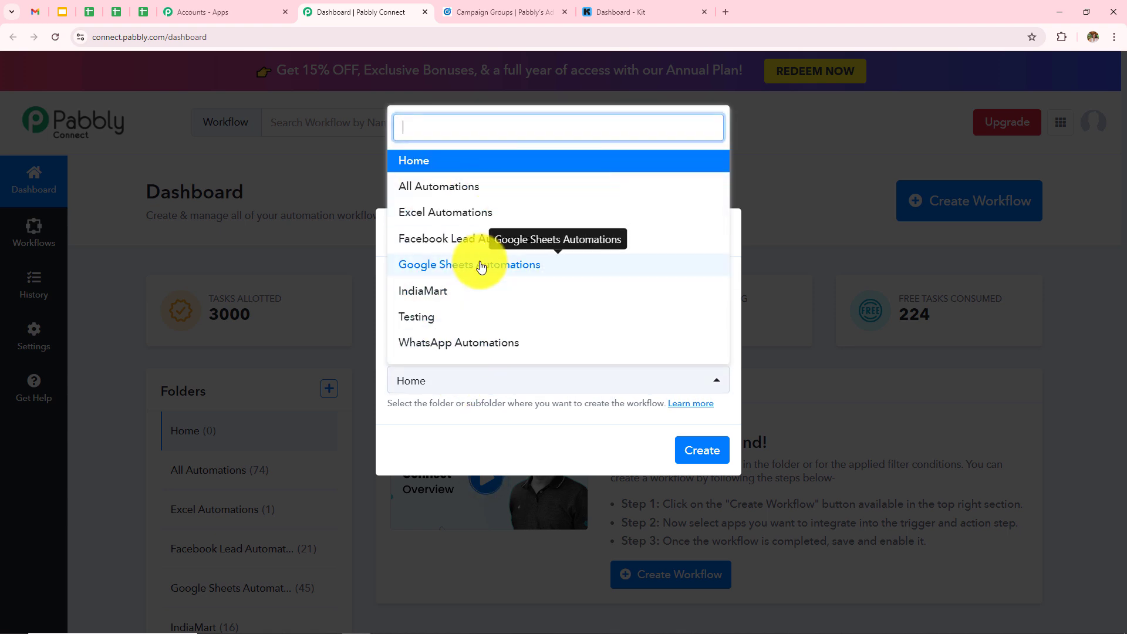
{"action": "left_click", "coordinate": [448, 187]}
{"action": "left_click", "coordinate": [707, 455]}
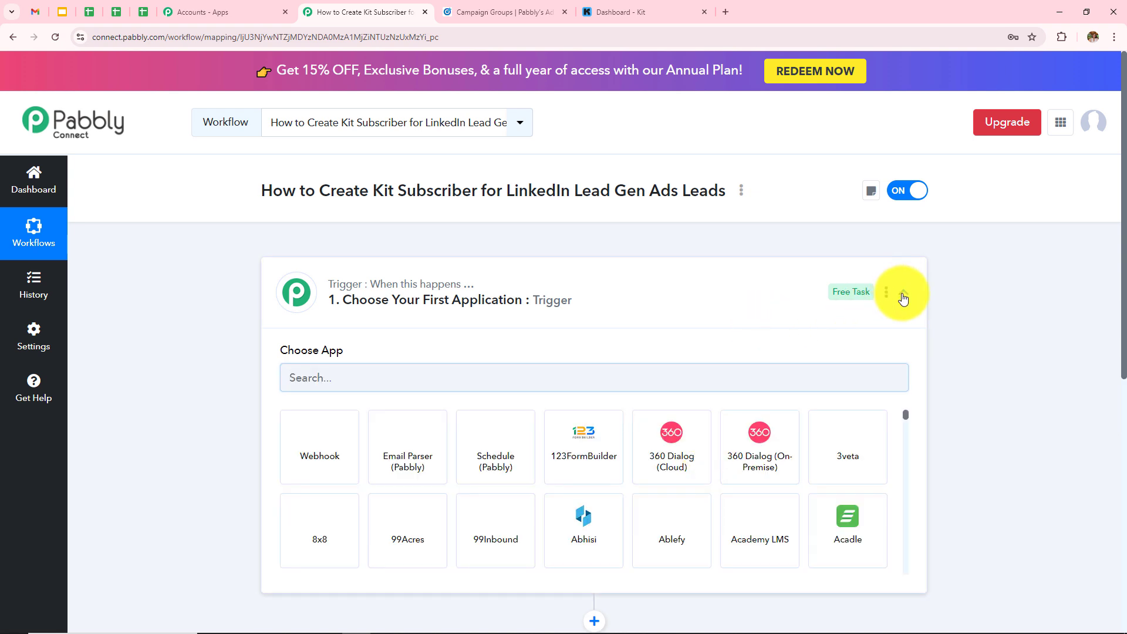
{"action": "left_click", "coordinate": [903, 296]}
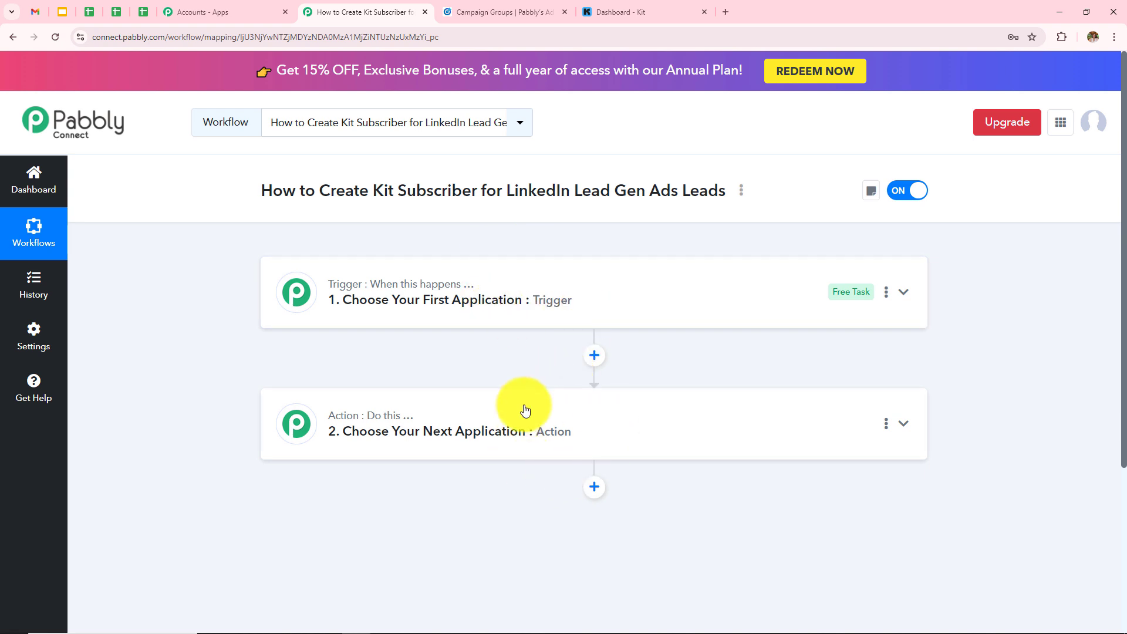
{"action": "mouse_move", "coordinate": [361, 292]}
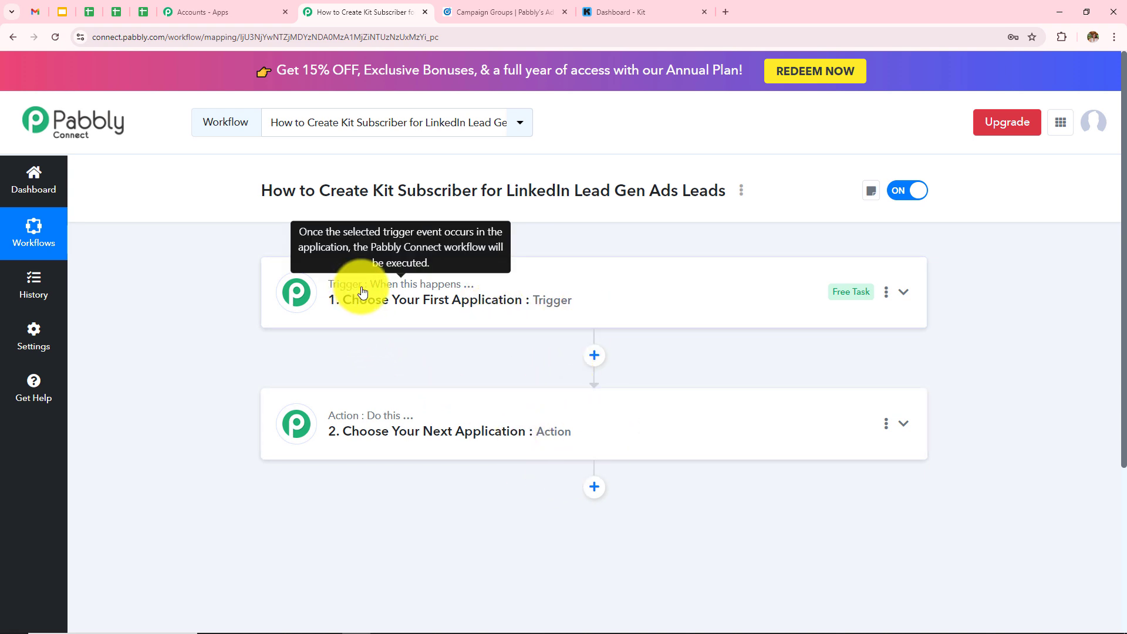
{"action": "mouse_move", "coordinate": [361, 428]}
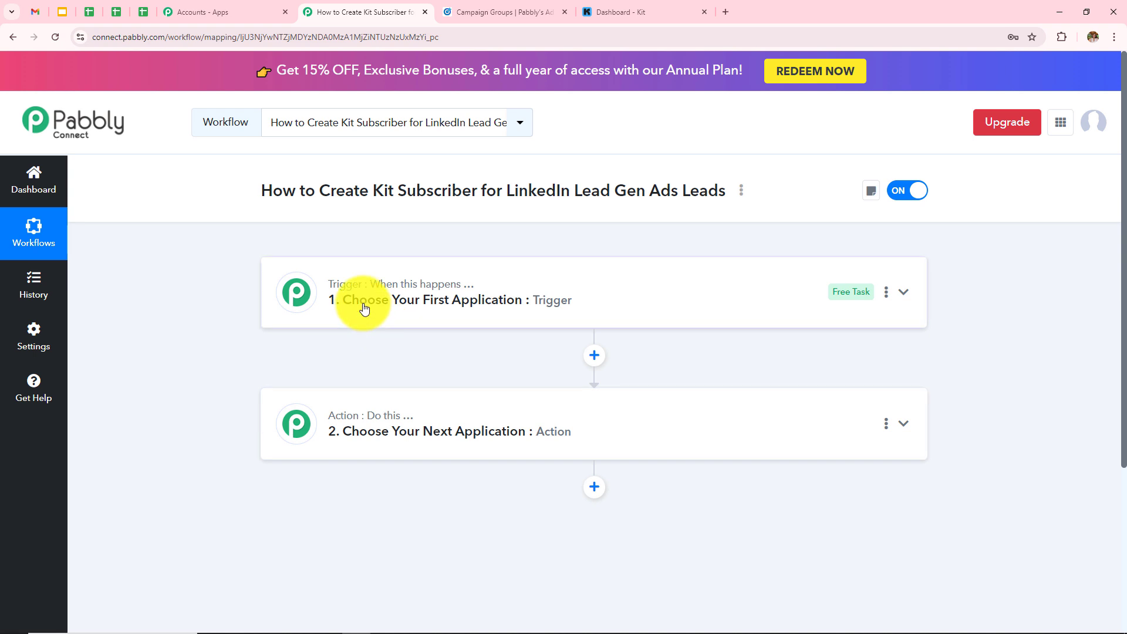
{"action": "mouse_move", "coordinate": [414, 295]}
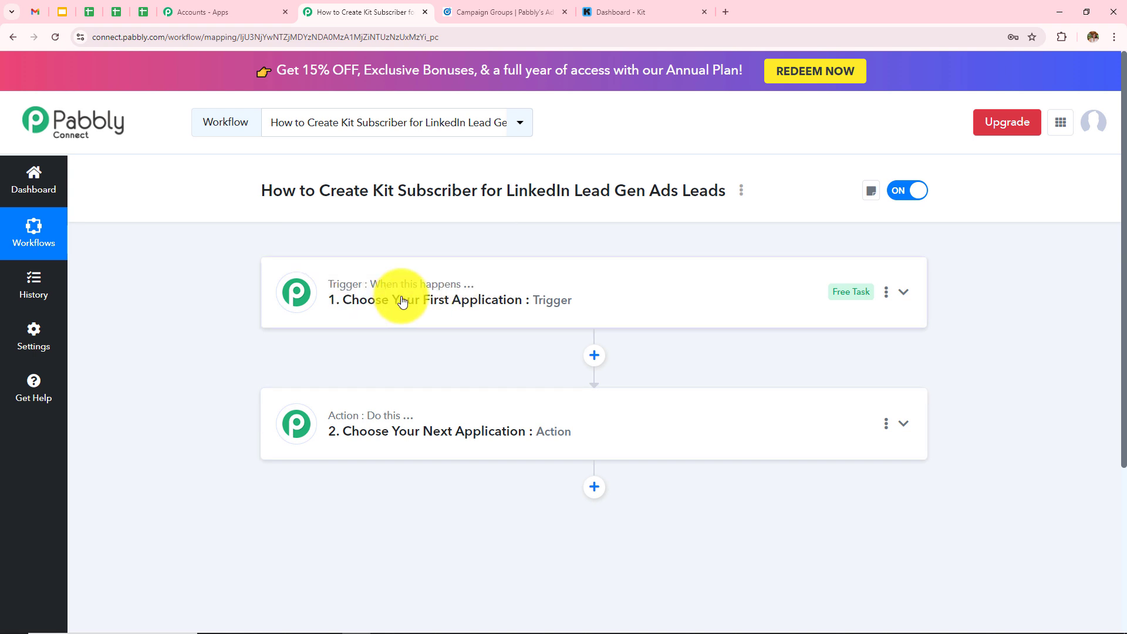
{"action": "left_click_drag", "start_coordinate": [546, 190], "coordinate": [718, 191]}
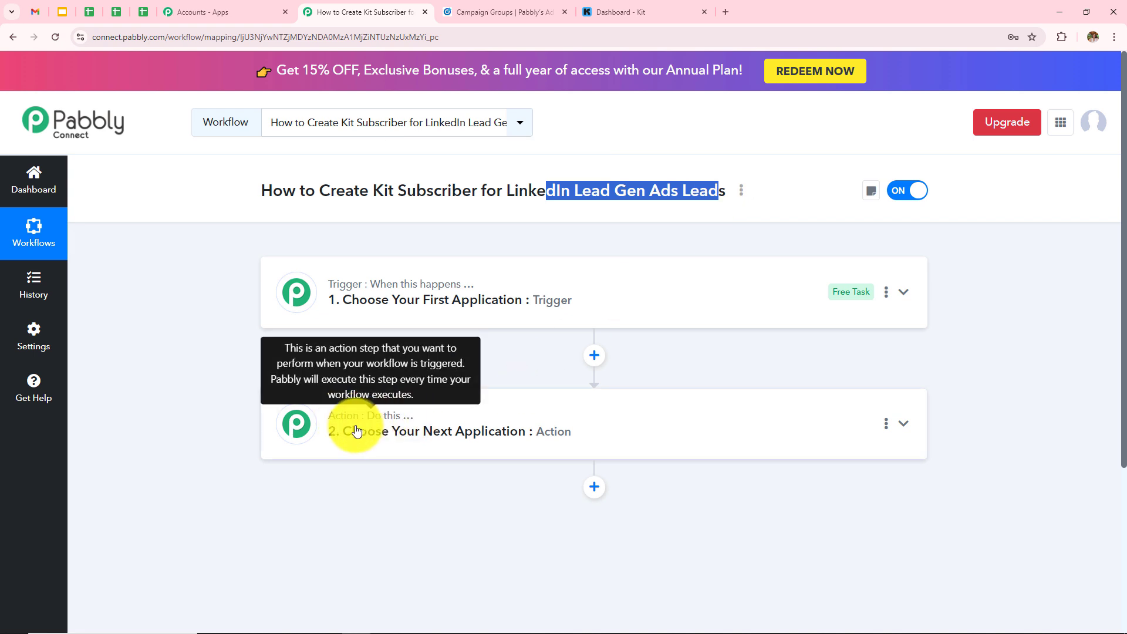
{"action": "left_click_drag", "start_coordinate": [315, 190], "coordinate": [436, 190]}
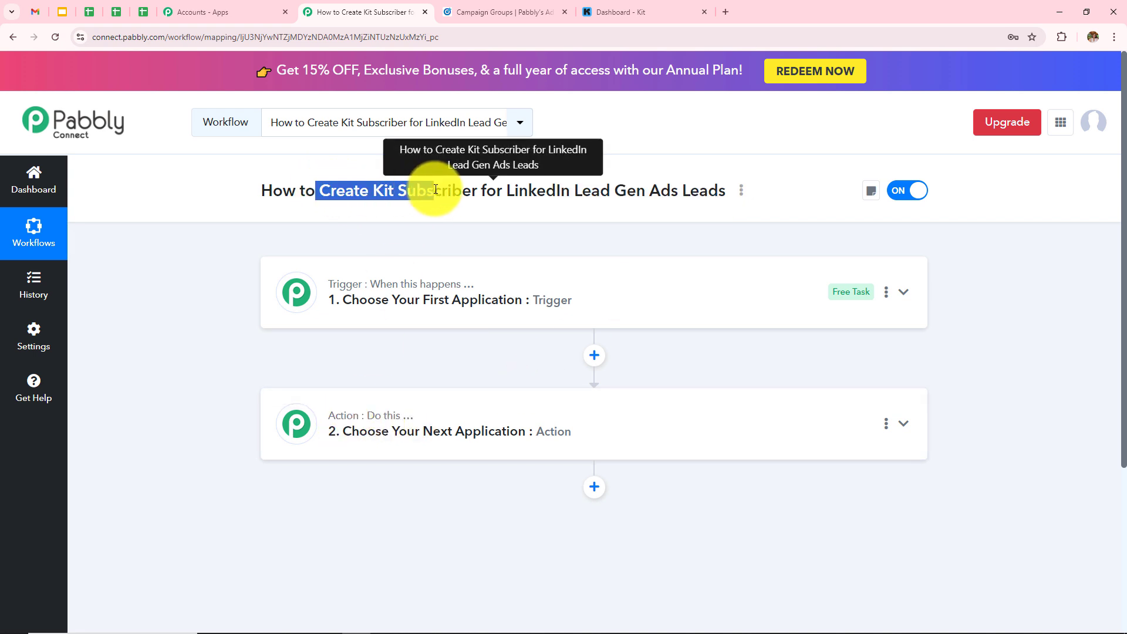
- Set the trigger to LinkedIn Lead Gen Forms with the New Lead Gen Form Response event
{"action": "left_click", "coordinate": [429, 286]}
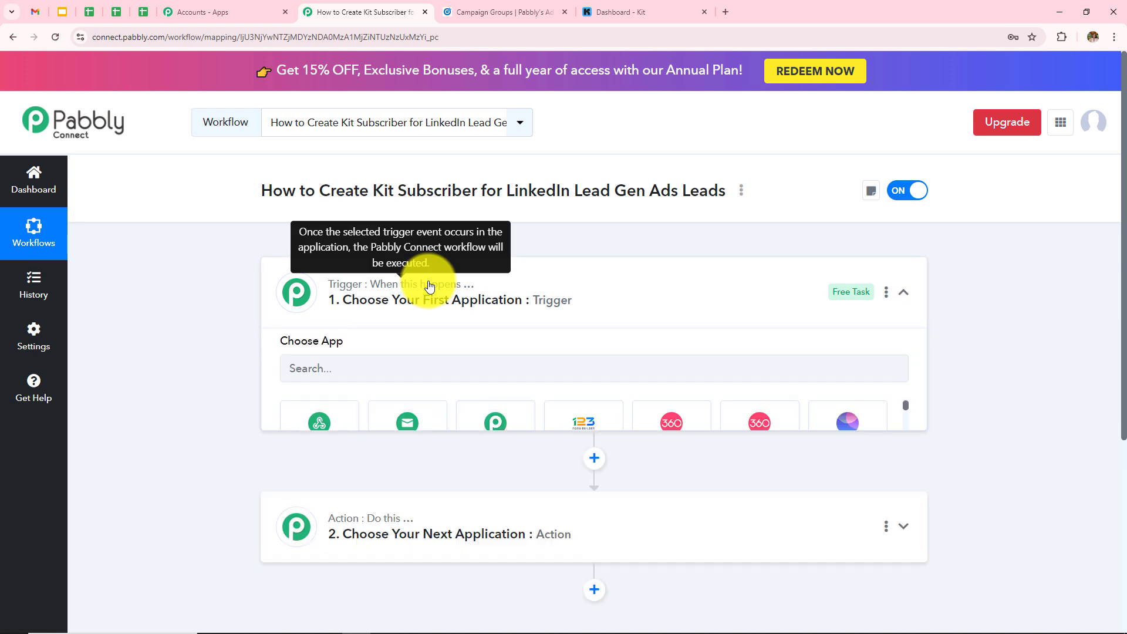
{"action": "left_click", "coordinate": [417, 382]}
{"action": "type", "text": "L"}
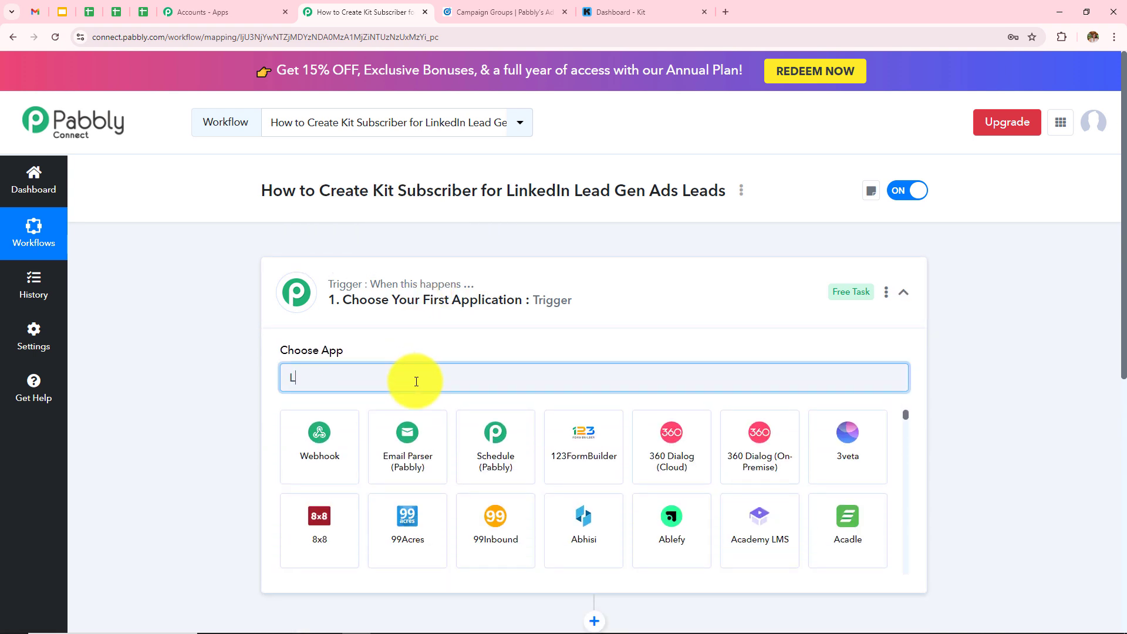
{"action": "type", "text": "inked"}
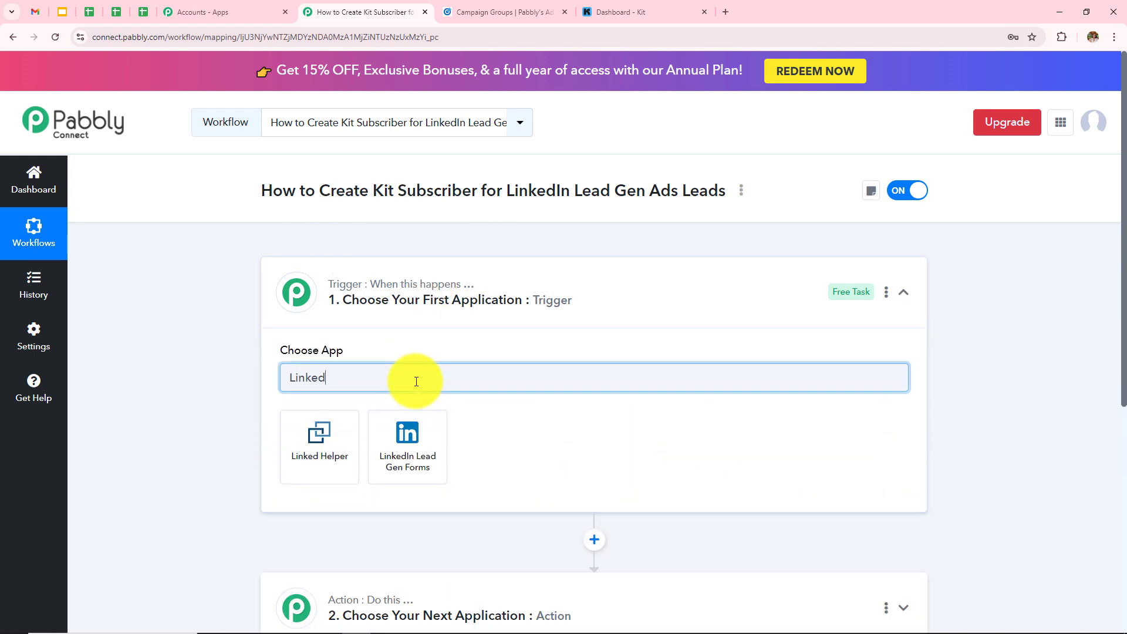
{"action": "left_click", "coordinate": [430, 463]}
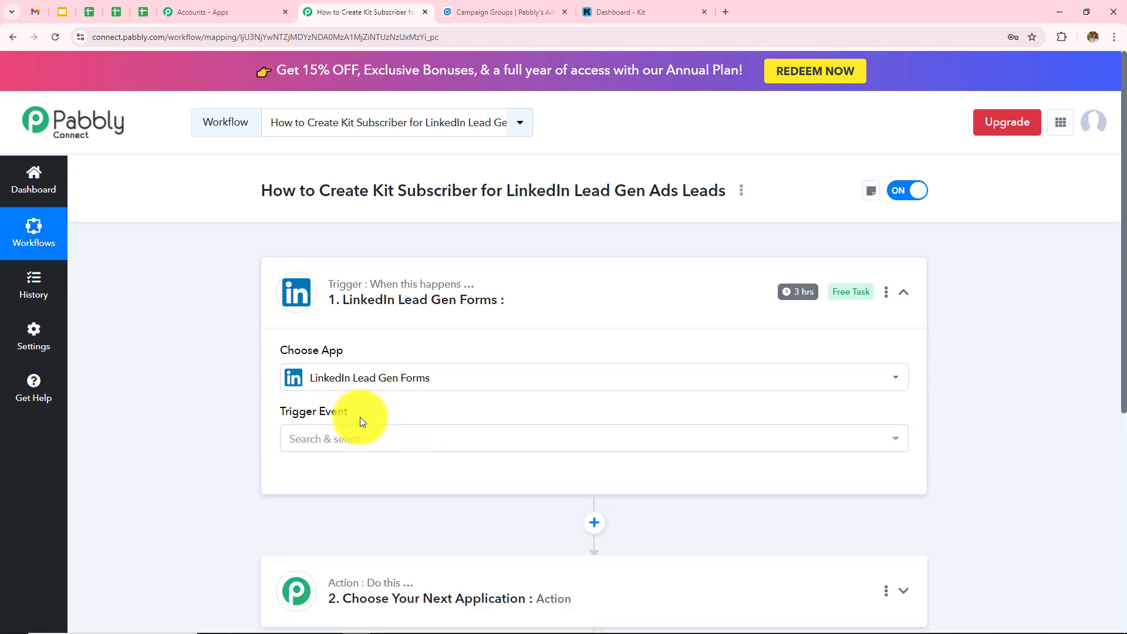
{"action": "left_click", "coordinate": [365, 447]}
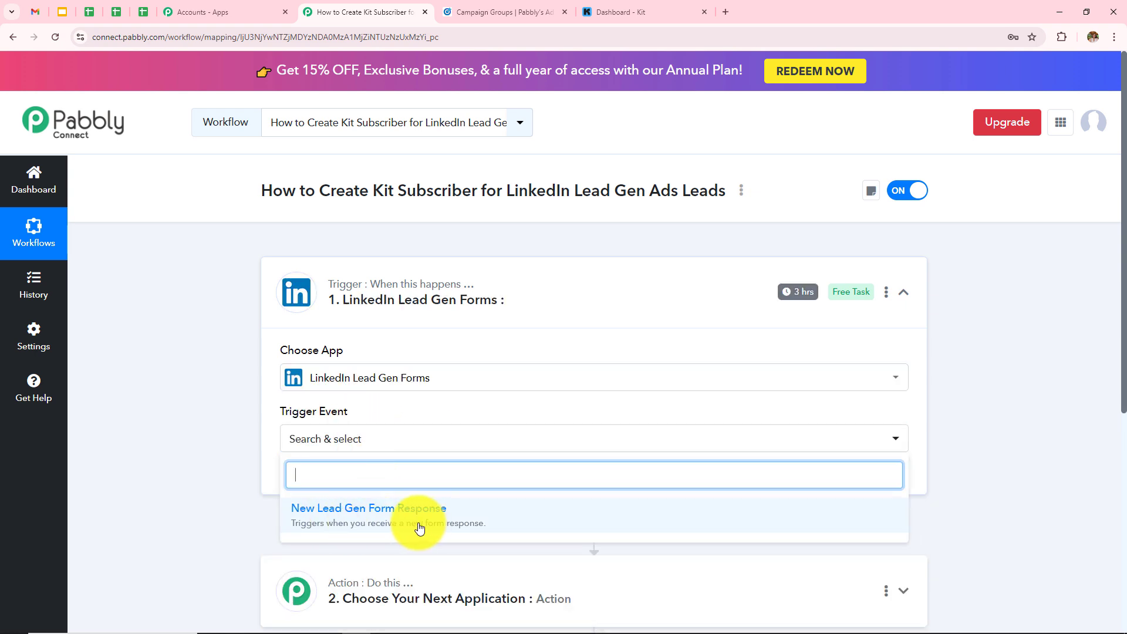
{"action": "left_click", "coordinate": [381, 517]}
{"action": "scroll", "coordinate": [623, 344], "scroll_direction": "down", "scroll_amount": 3}
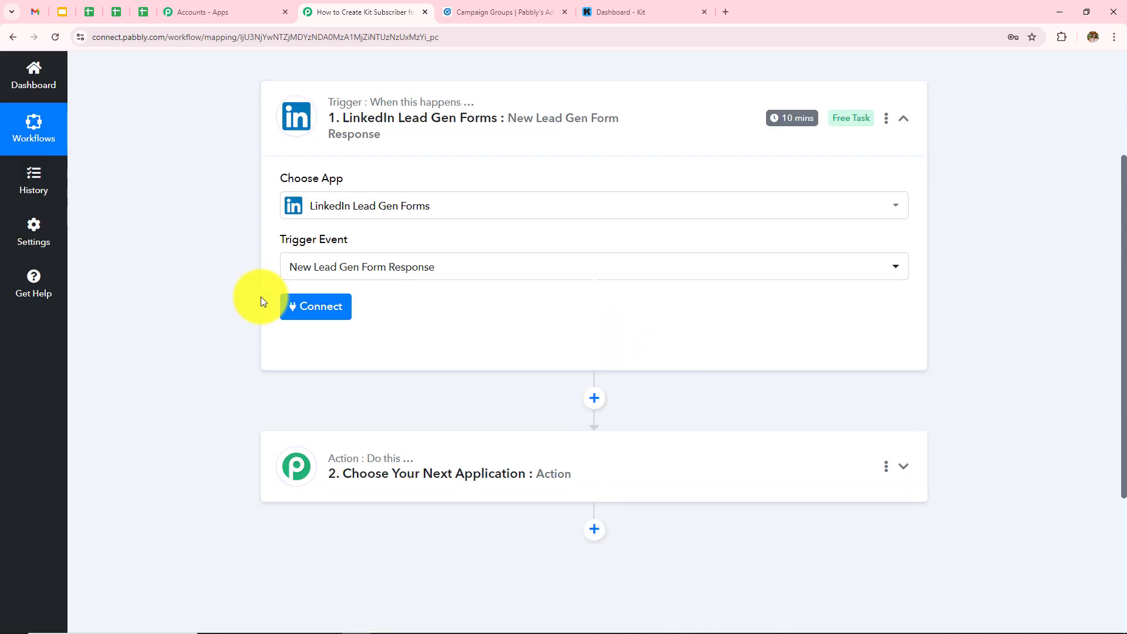
- Add and authorize a new LinkedIn Lead Gen Forms connection for the trigger
{"action": "left_click", "coordinate": [311, 307]}
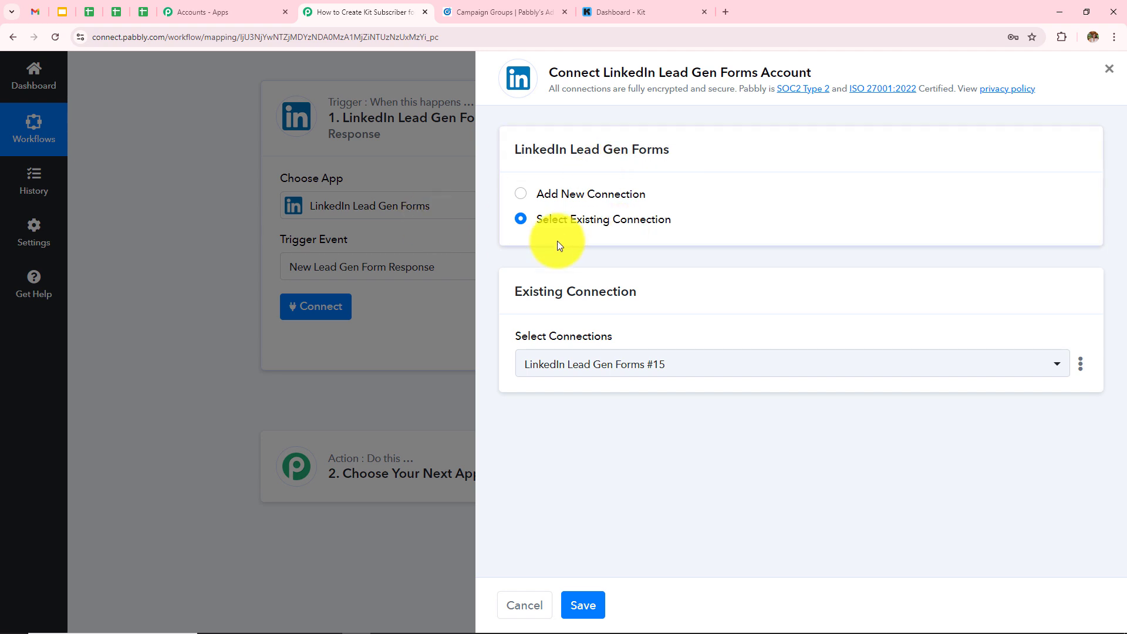
{"action": "left_click", "coordinate": [519, 194]}
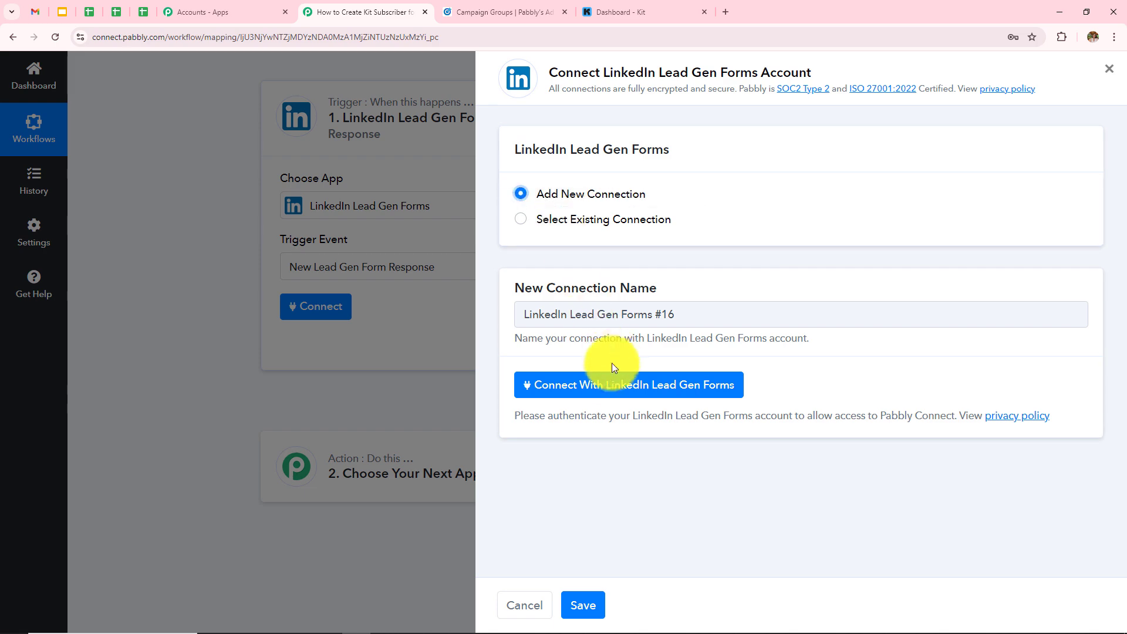
{"action": "left_click", "coordinate": [595, 392]}
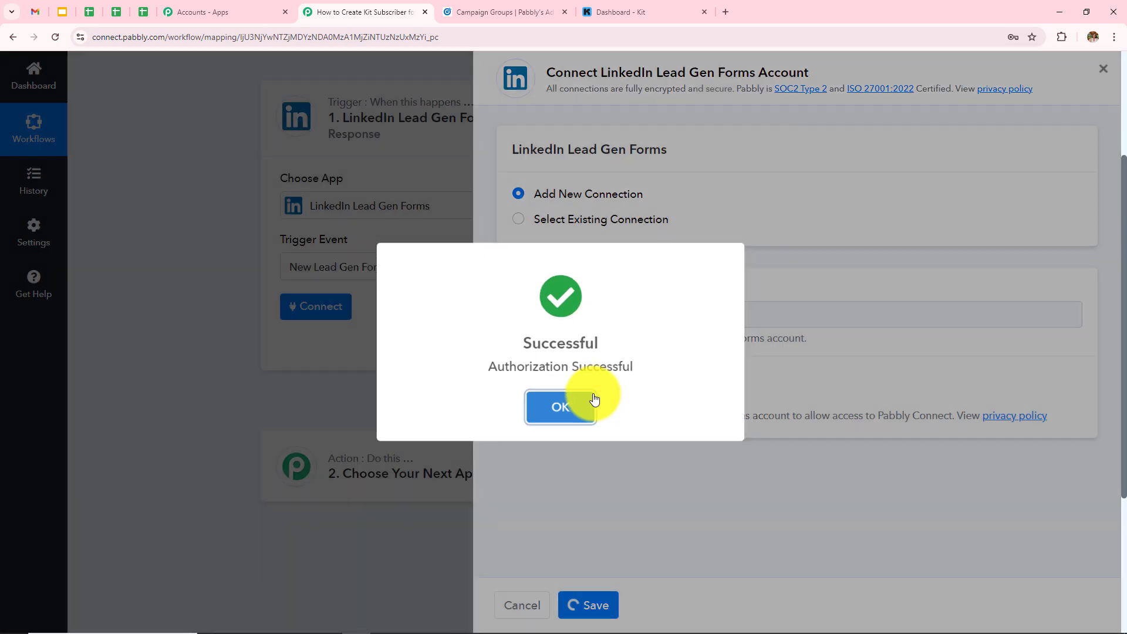
{"action": "left_click", "coordinate": [592, 401]}
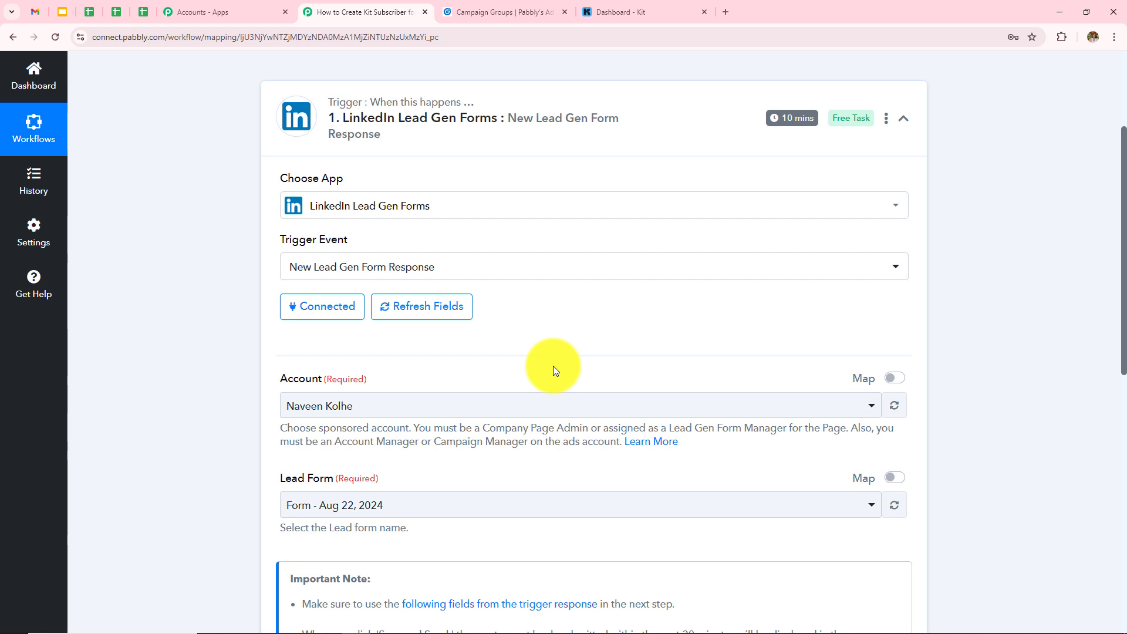
{"action": "scroll", "coordinate": [554, 365], "scroll_direction": "down", "scroll_amount": 2}
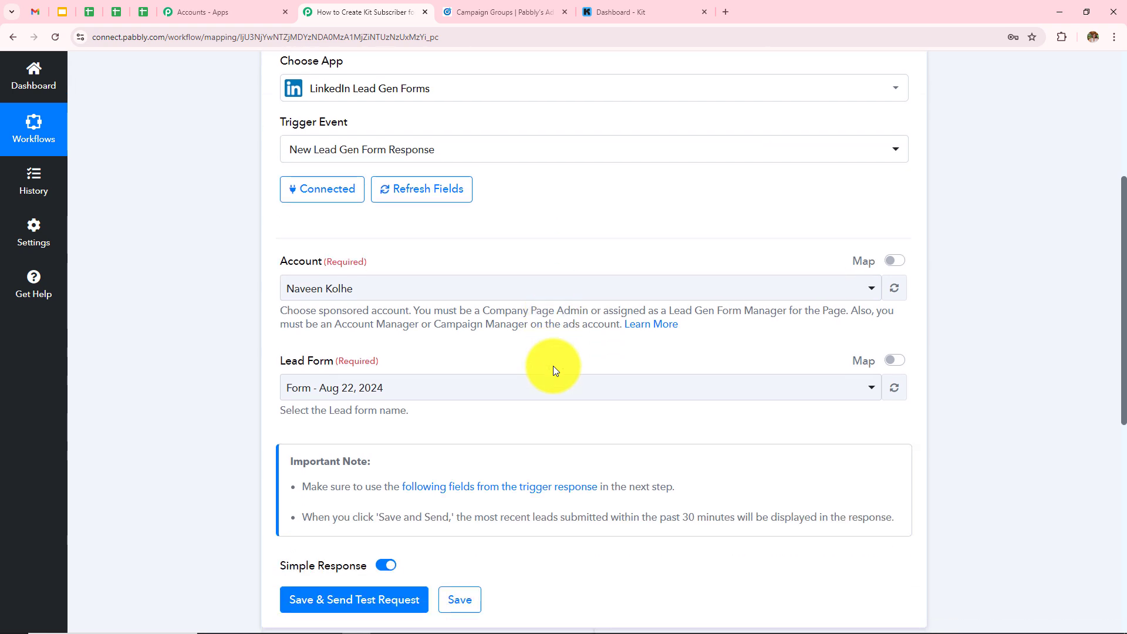
{"action": "scroll", "coordinate": [327, 276], "scroll_direction": "up", "scroll_amount": 2}
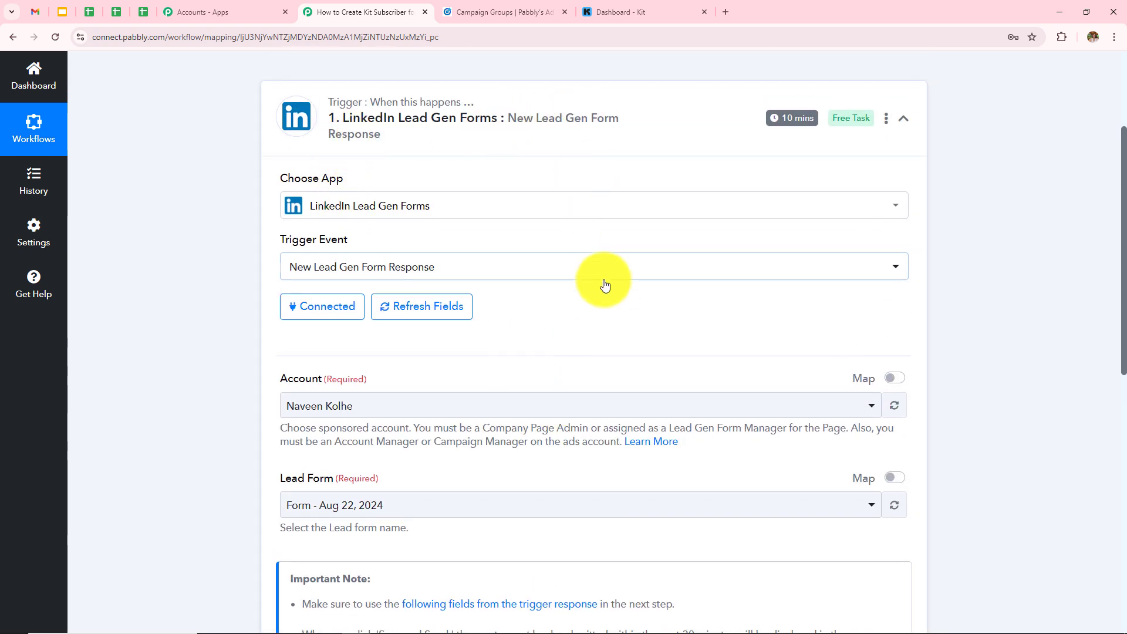
{"action": "scroll", "coordinate": [605, 286], "scroll_direction": "down", "scroll_amount": 2}
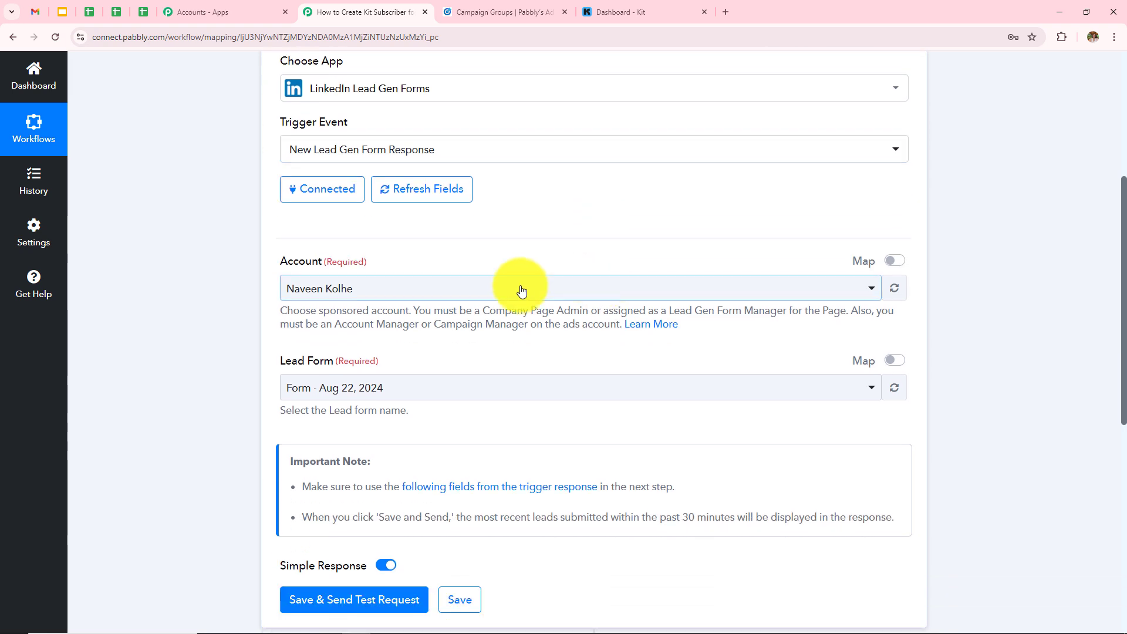
- Choose Pabbly's Ad Account as the trigger's sponsored account, checking its name in Campaign Manager
{"action": "left_click_drag", "start_coordinate": [276, 262], "coordinate": [369, 262]}
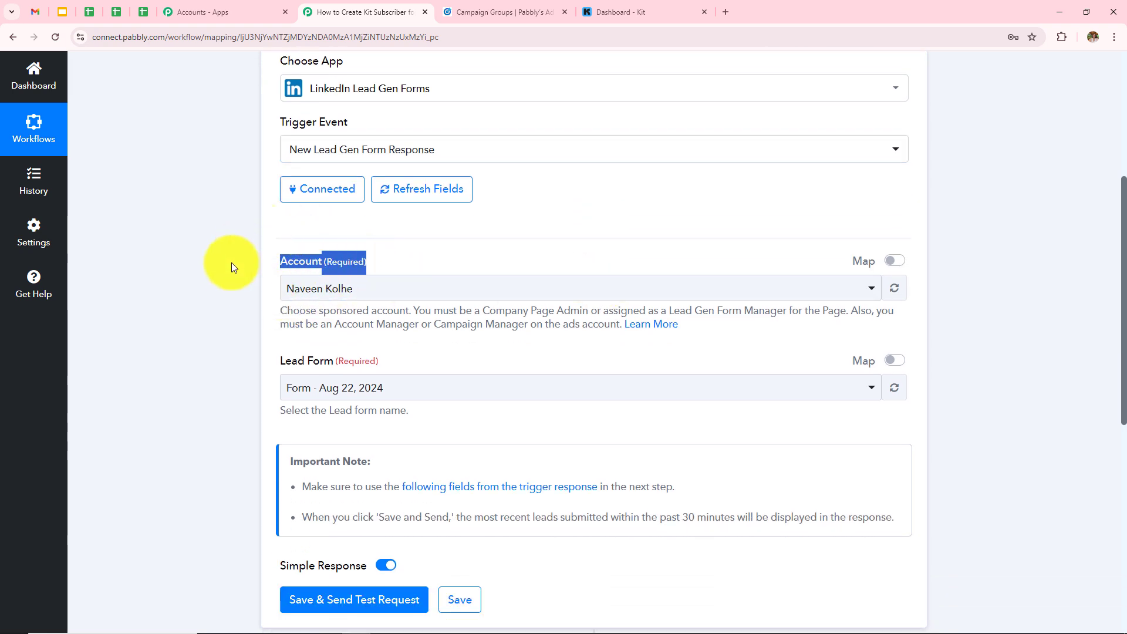
{"action": "left_click_drag", "start_coordinate": [280, 360], "coordinate": [376, 359]}
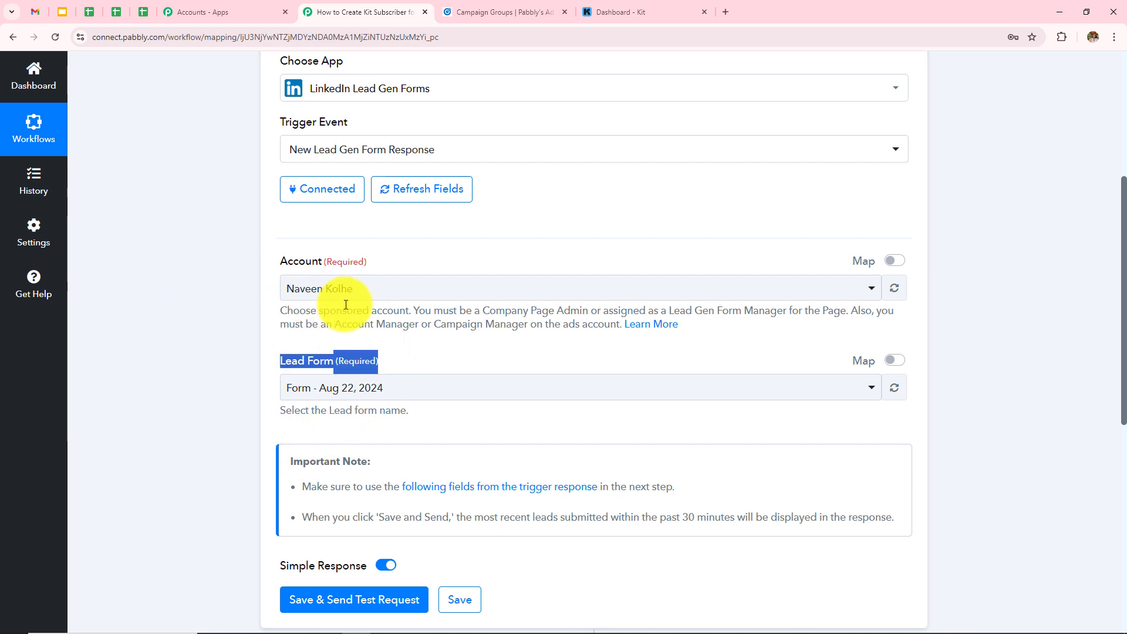
{"action": "left_click", "coordinate": [329, 296]}
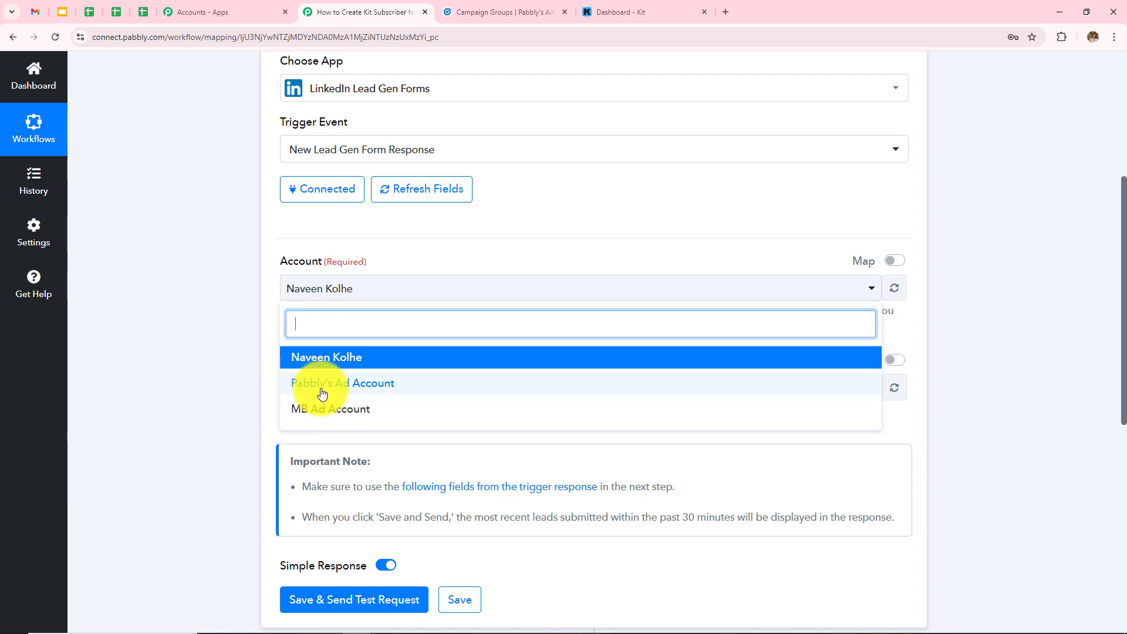
{"action": "left_click", "coordinate": [498, 11]}
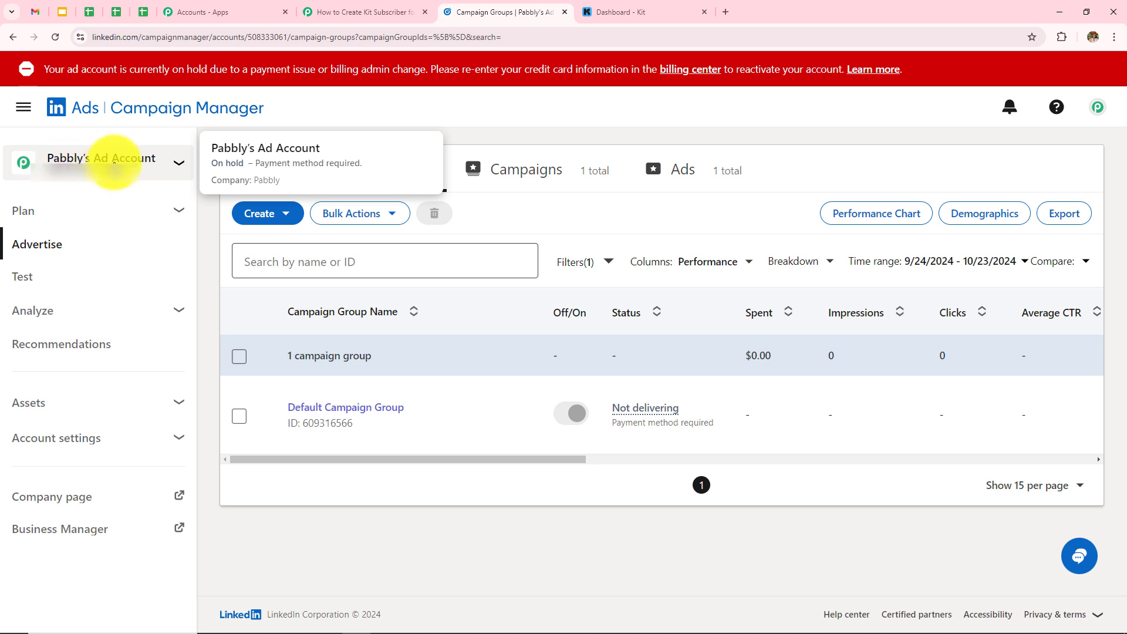
{"action": "left_click", "coordinate": [360, 11]}
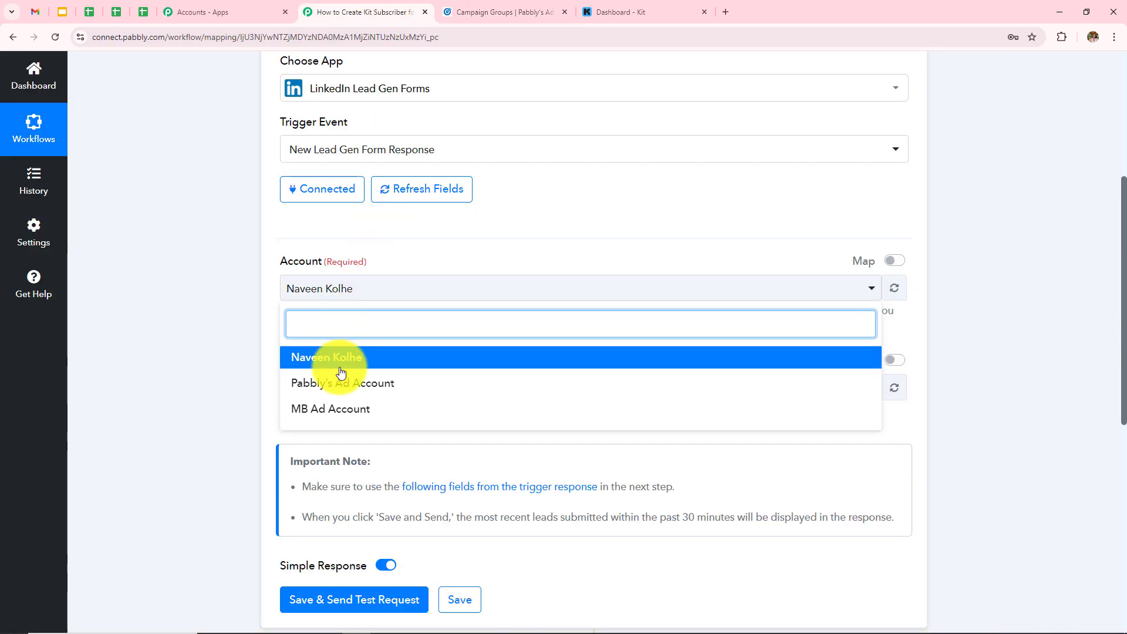
{"action": "left_click", "coordinate": [303, 383]}
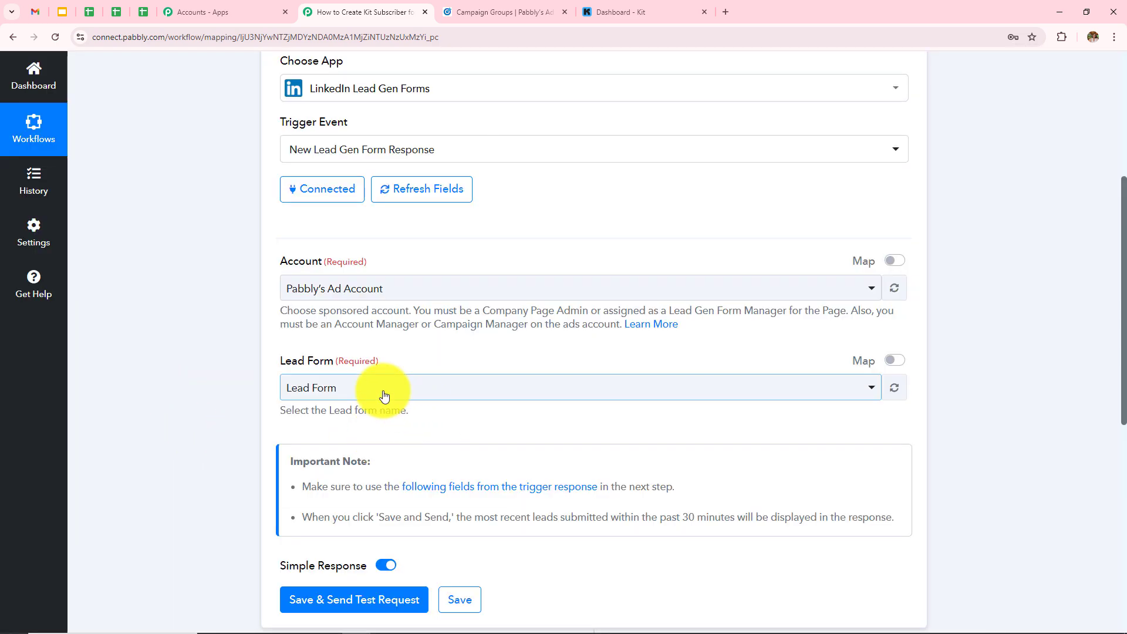
- Keep 'Lead Form' as the trigger's lead form and review the trigger settings
{"action": "left_click", "coordinate": [384, 395]}
{"action": "left_click", "coordinate": [322, 461]}
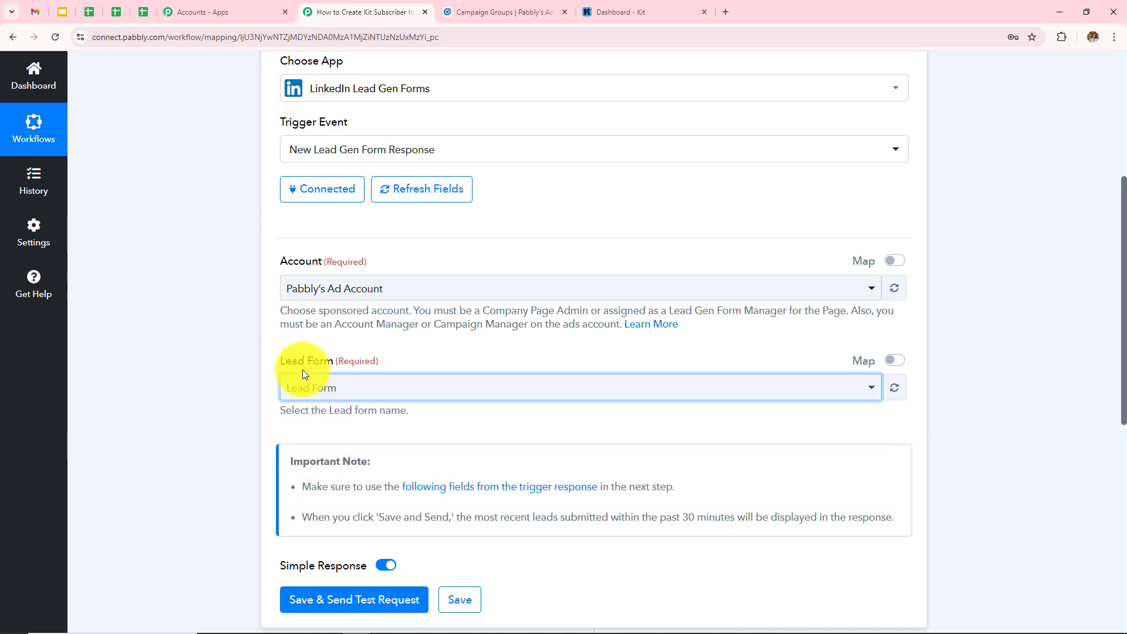
{"action": "scroll", "coordinate": [527, 390], "scroll_direction": "down", "scroll_amount": 3}
{"action": "scroll", "coordinate": [528, 389], "scroll_direction": "up", "scroll_amount": 6}
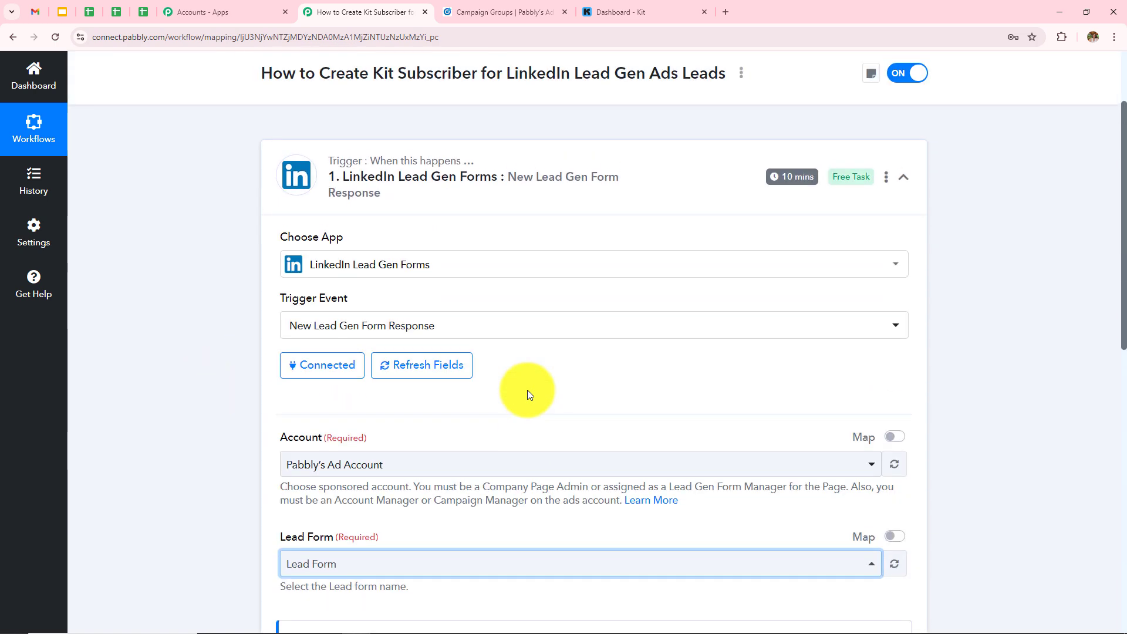
{"action": "scroll", "coordinate": [527, 389], "scroll_direction": "up", "scroll_amount": 1}
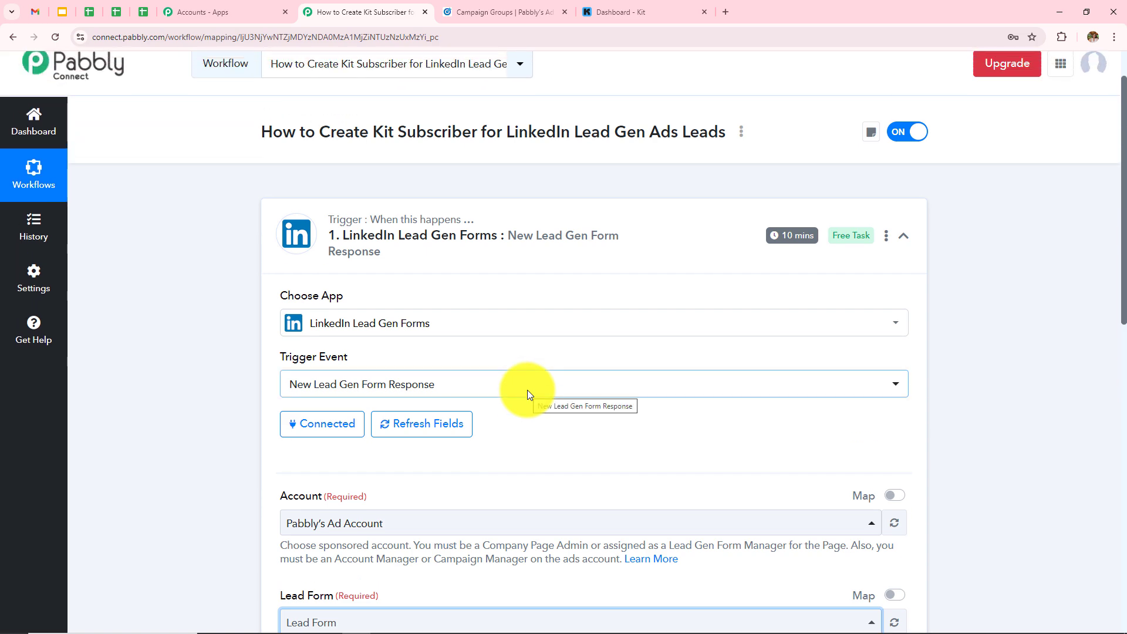
{"action": "scroll", "coordinate": [528, 390], "scroll_direction": "down", "scroll_amount": 7}
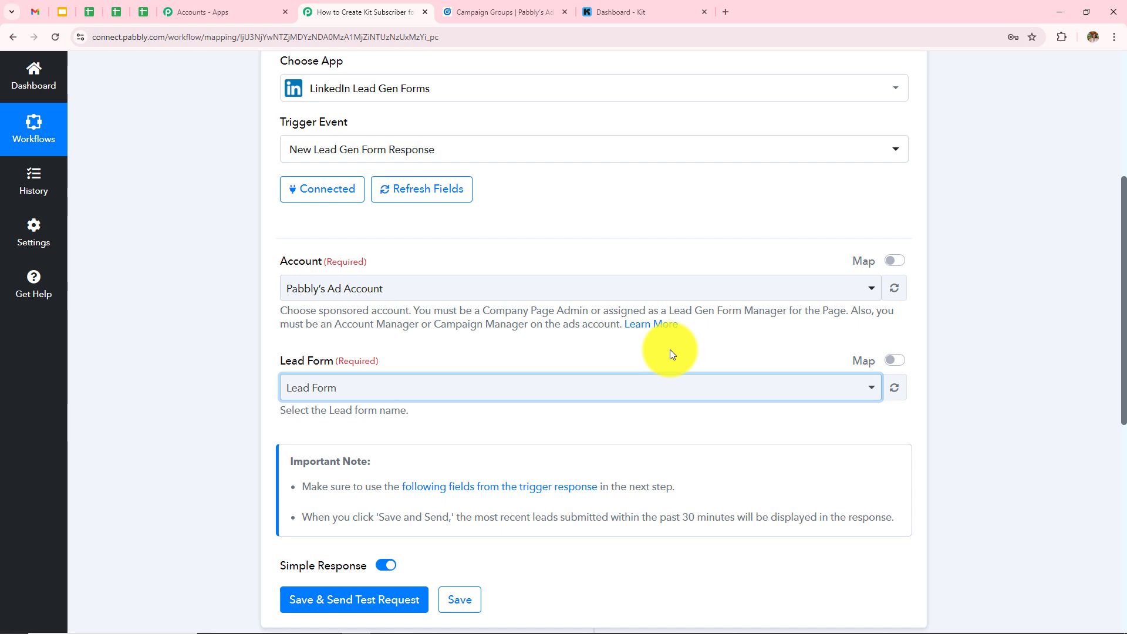
{"action": "scroll", "coordinate": [673, 353], "scroll_direction": "up", "scroll_amount": 2}
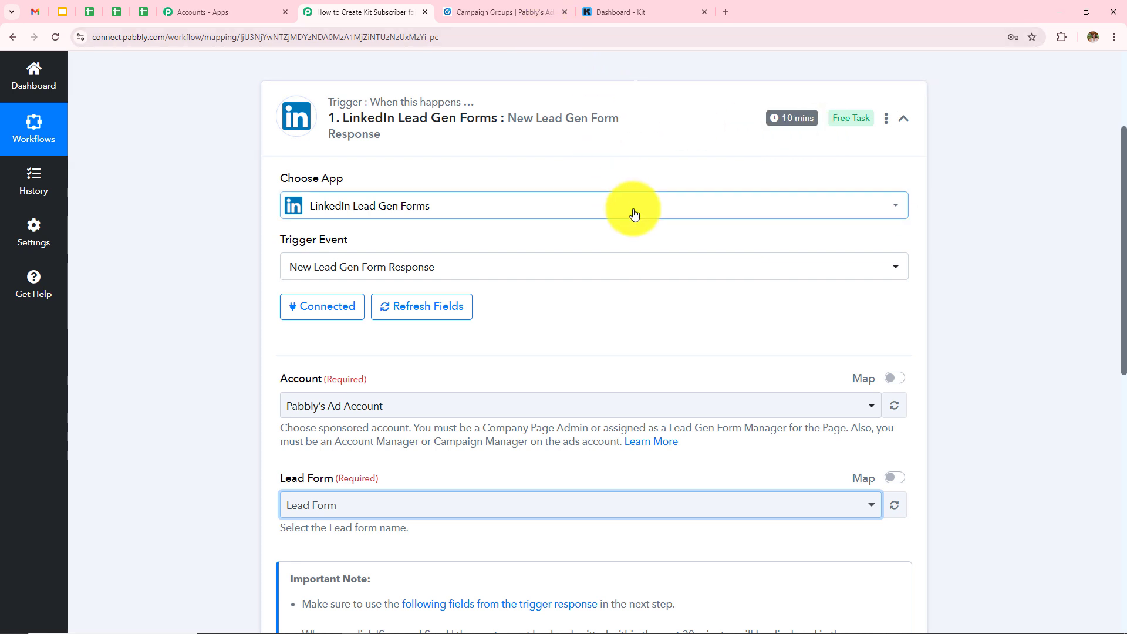
{"action": "scroll", "coordinate": [594, 362], "scroll_direction": "down", "scroll_amount": 4}
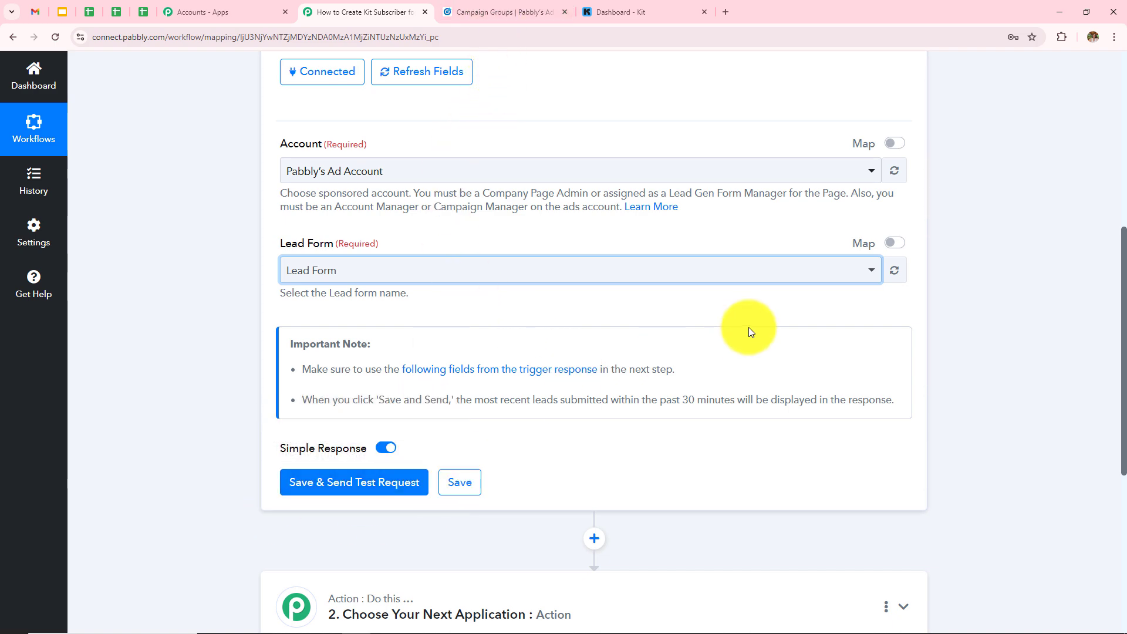
{"action": "scroll", "coordinate": [749, 326], "scroll_direction": "up", "scroll_amount": 4}
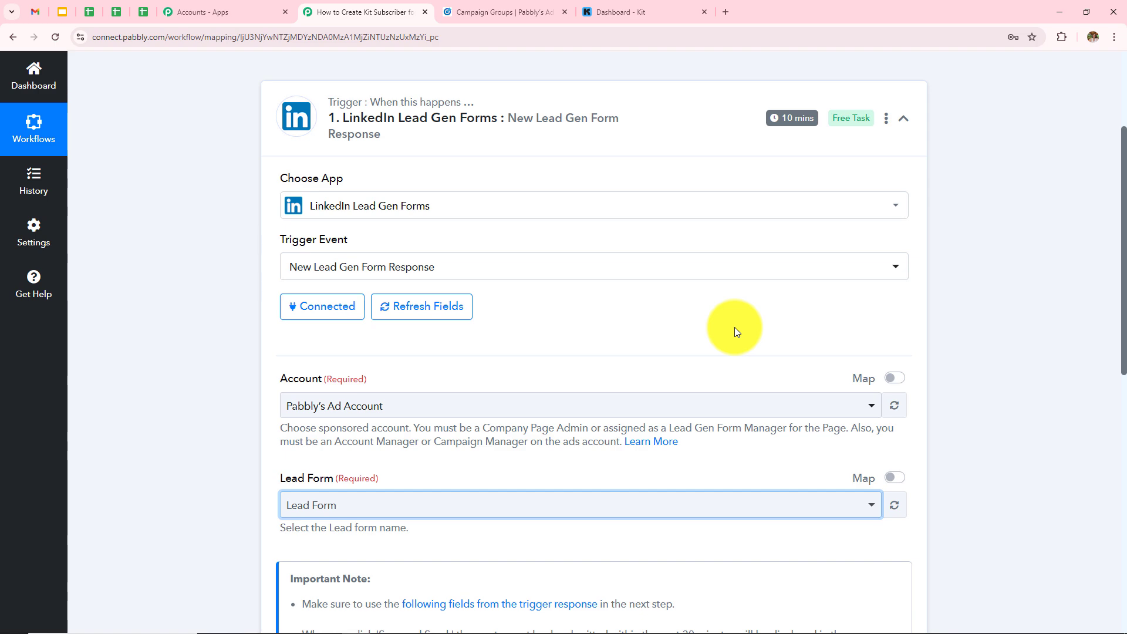
{"action": "scroll", "coordinate": [720, 329], "scroll_direction": "down", "scroll_amount": 5}
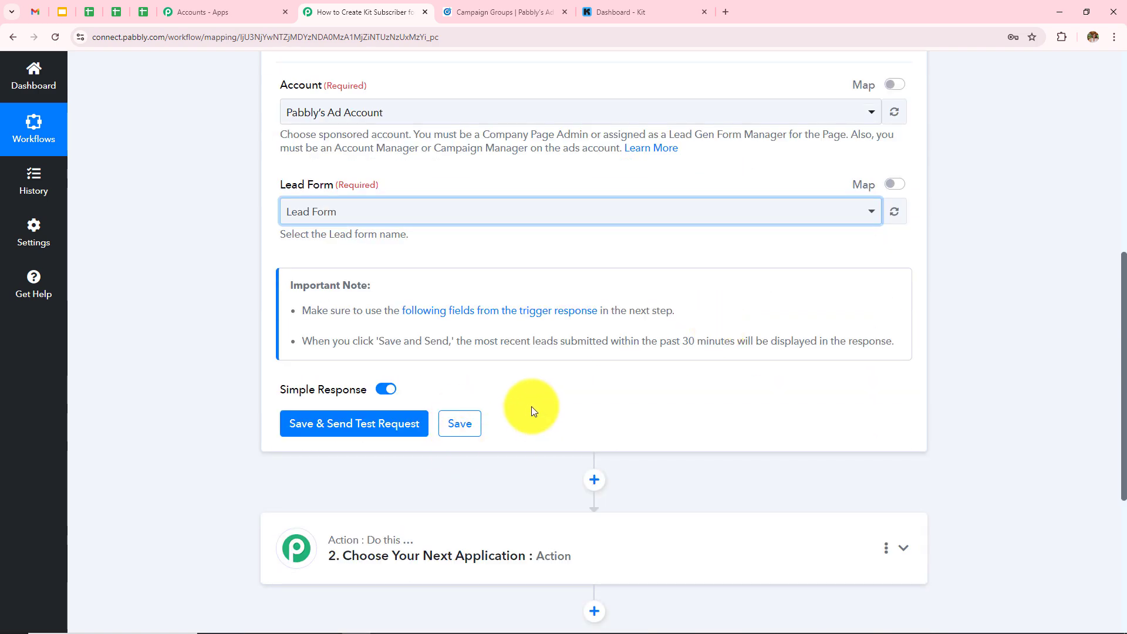
{"action": "scroll", "coordinate": [651, 314], "scroll_direction": "up", "scroll_amount": 8}
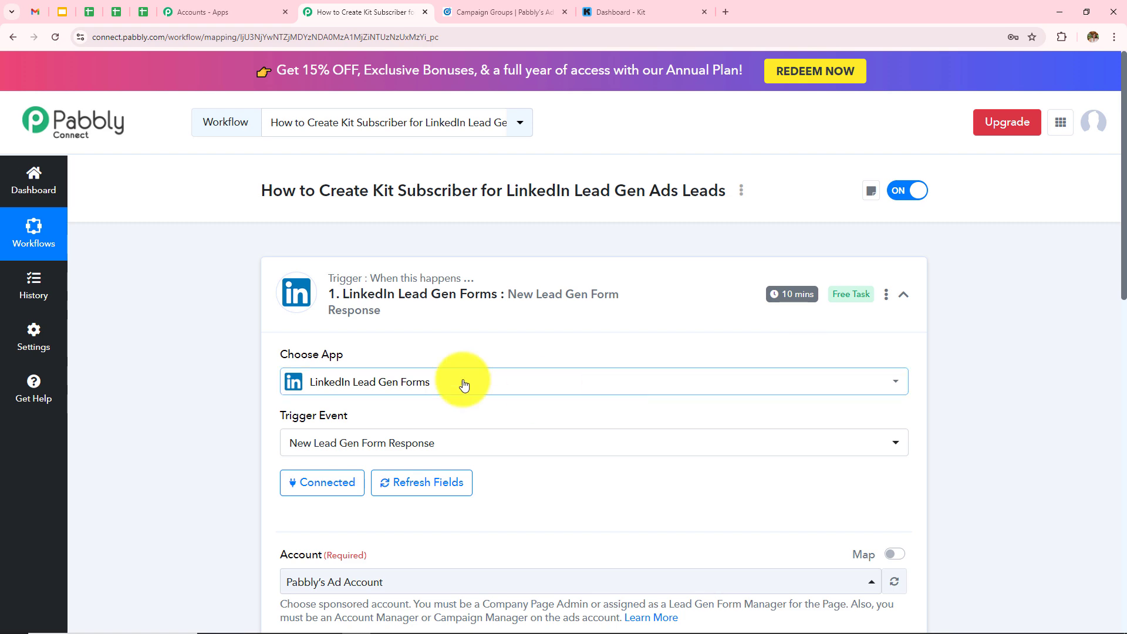
- In Campaign Manager, open Default Campaign Group, the lead gen campaign, and the Pabbly ad's post preview
{"action": "left_click", "coordinate": [485, 5]}
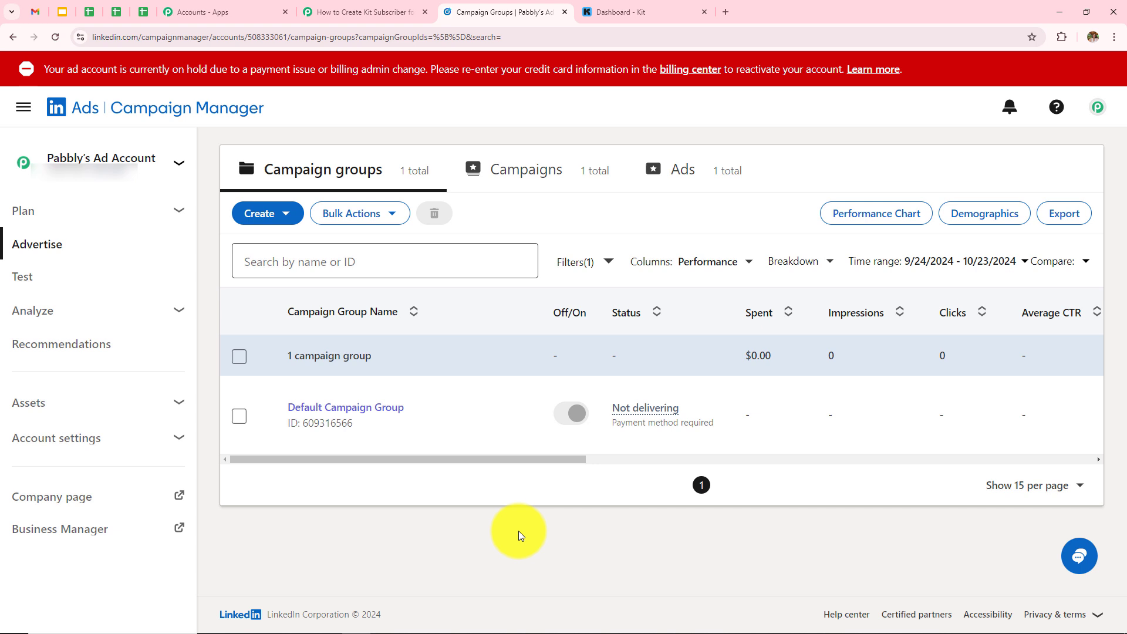
{"action": "left_click", "coordinate": [350, 410]}
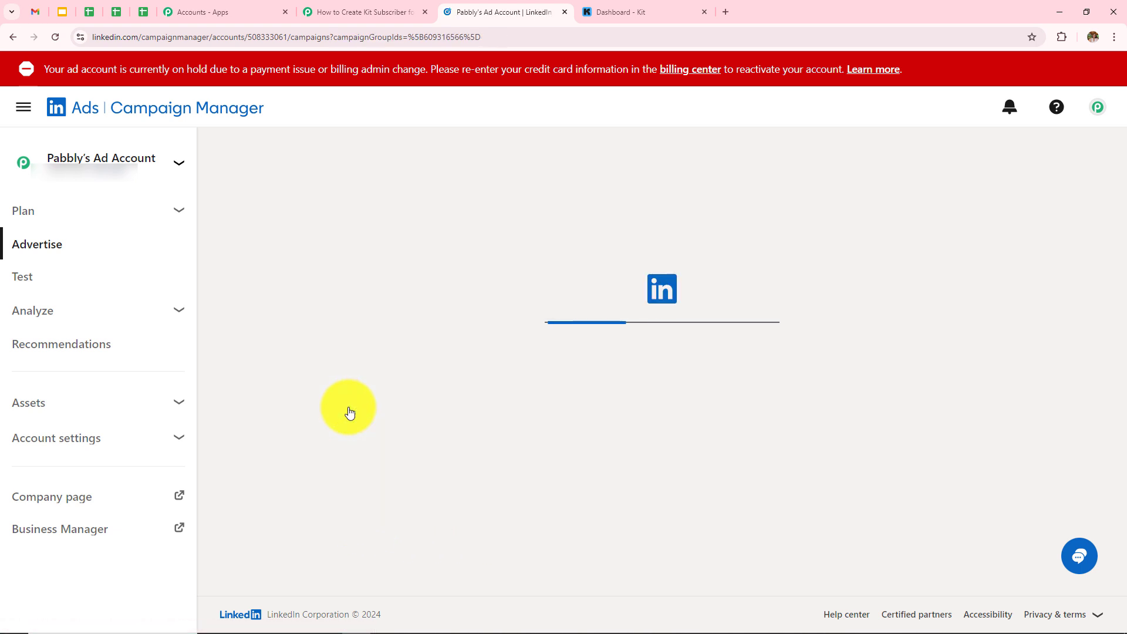
{"action": "left_click", "coordinate": [345, 410]}
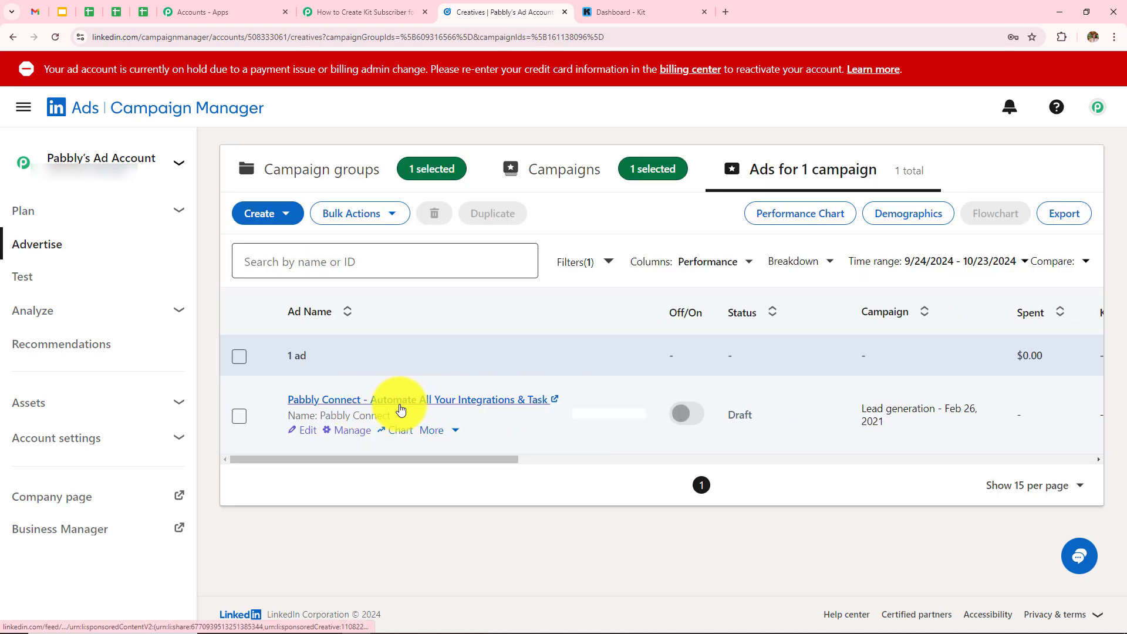
{"action": "left_click", "coordinate": [401, 405]}
{"action": "mouse_move", "coordinate": [442, 332]}
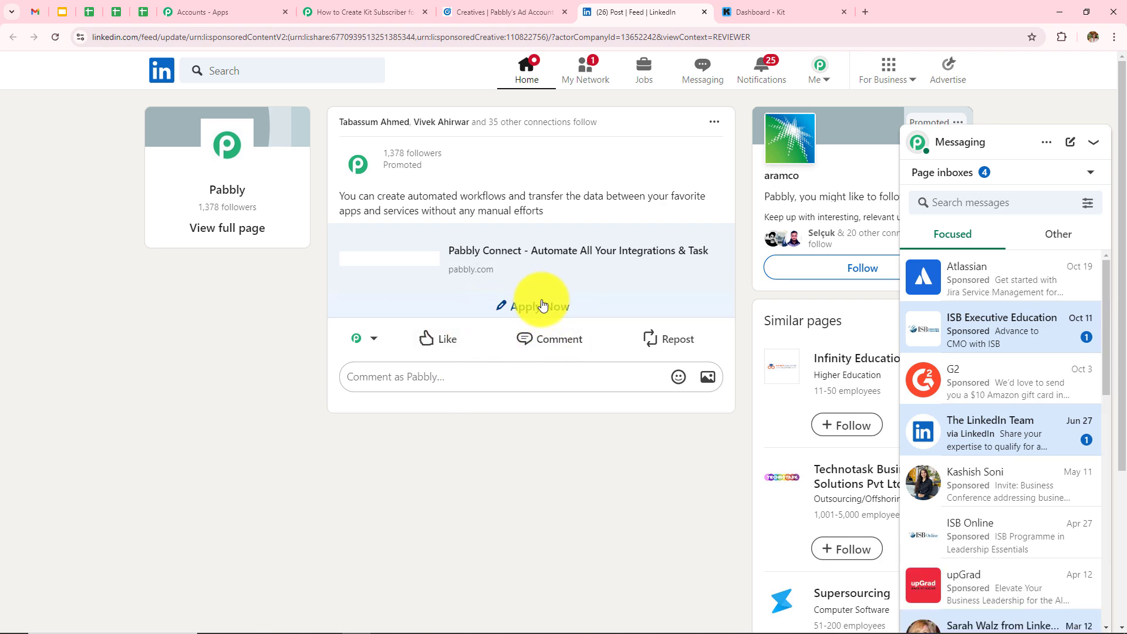
- Fill the ad's lead form with the test lead's email and phone number and submit it
{"action": "left_click", "coordinate": [543, 315]}
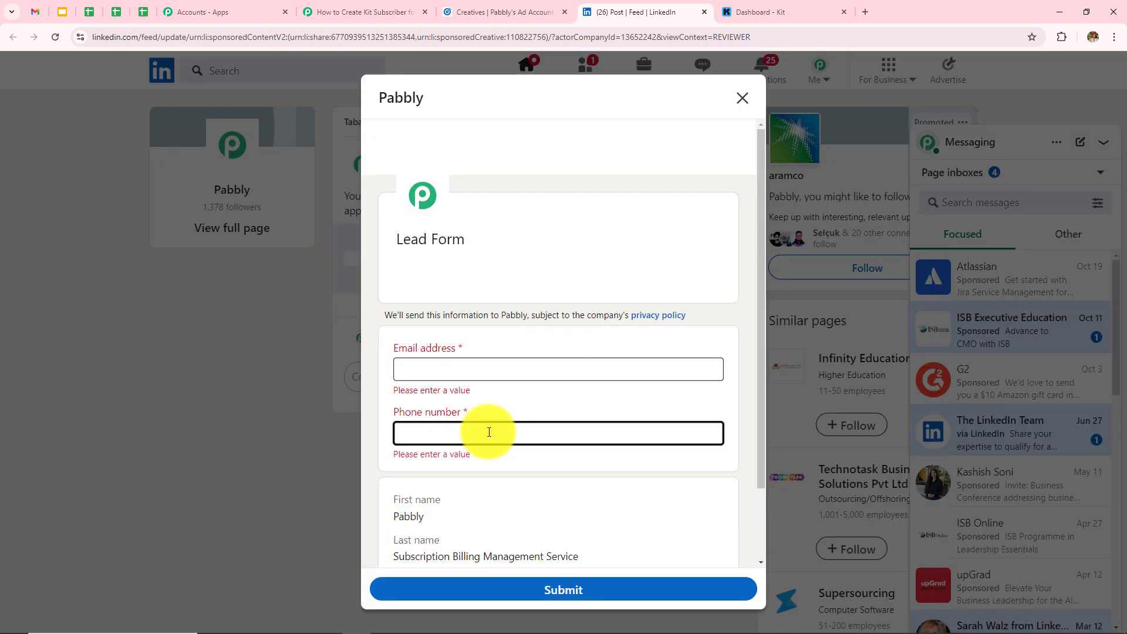
{"action": "scroll", "coordinate": [495, 463], "scroll_direction": "down", "scroll_amount": 2}
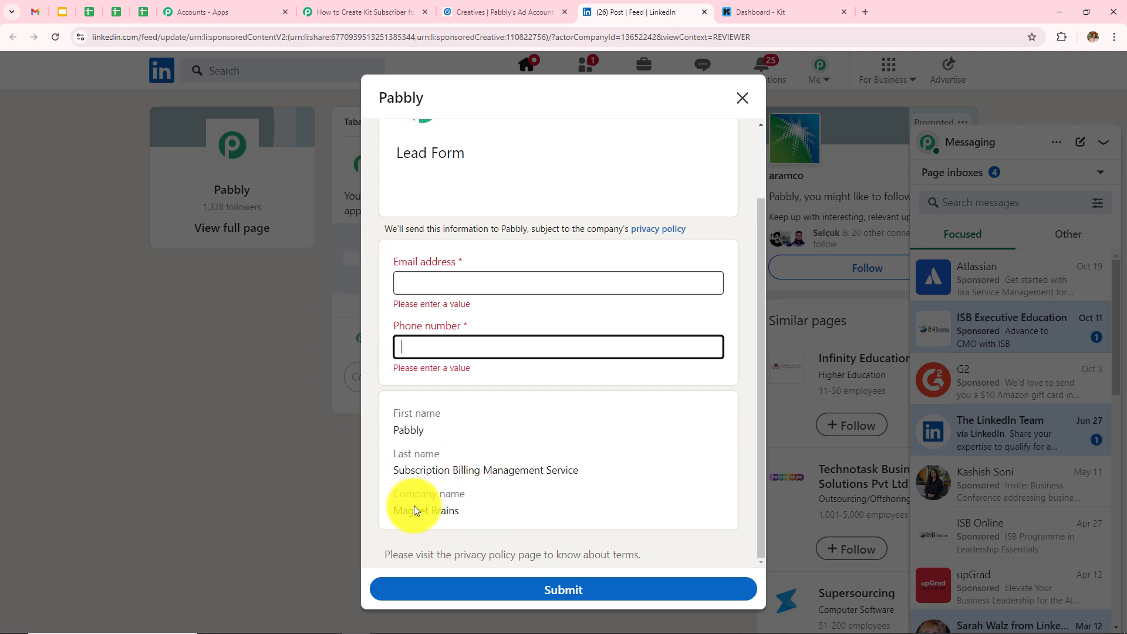
{"action": "left_click", "coordinate": [431, 288]}
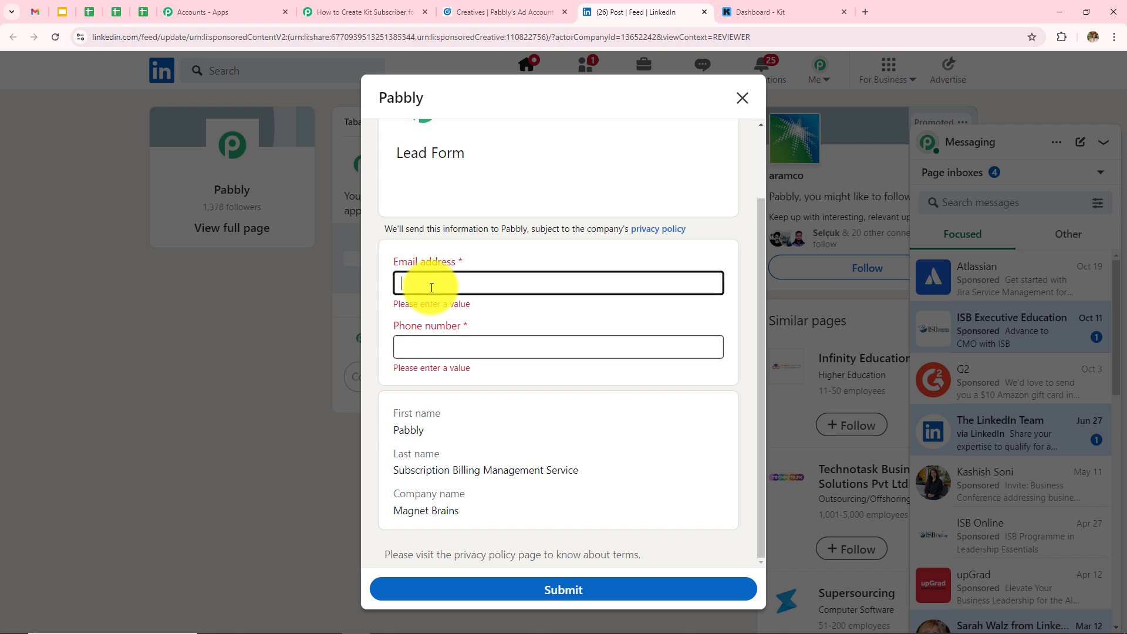
{"action": "left_click", "coordinate": [591, 343]}
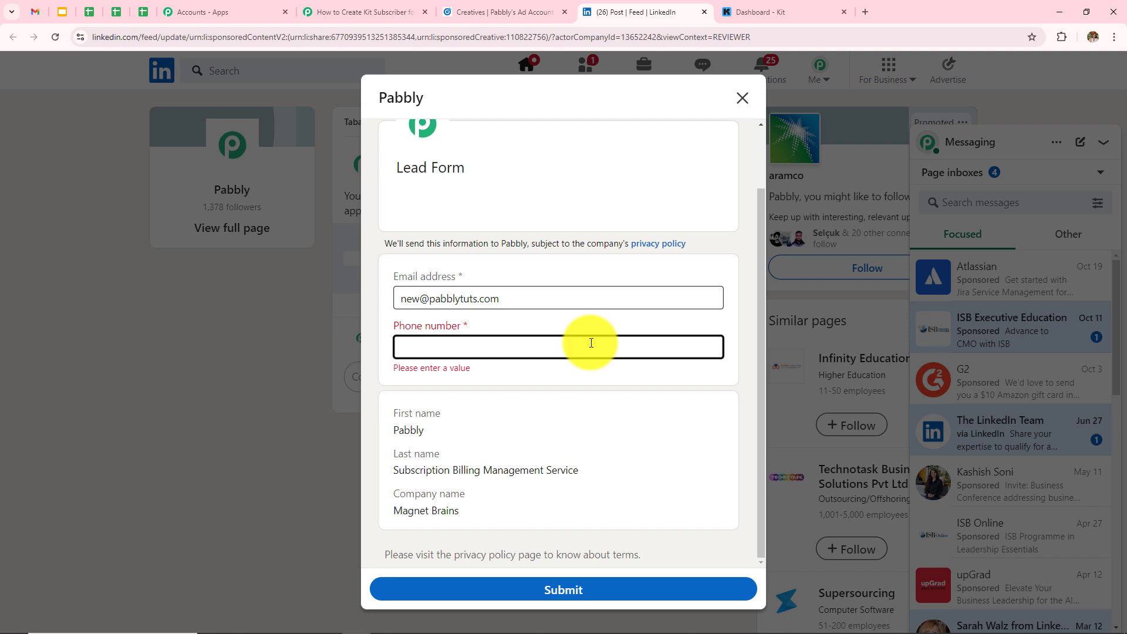
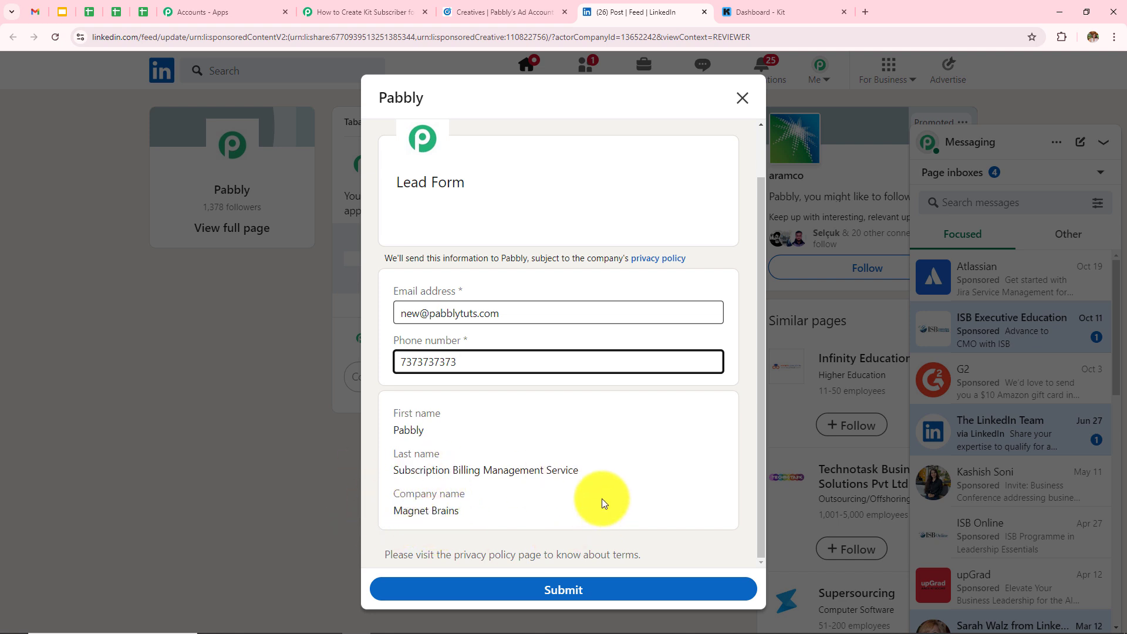
{"action": "left_click", "coordinate": [520, 595]}
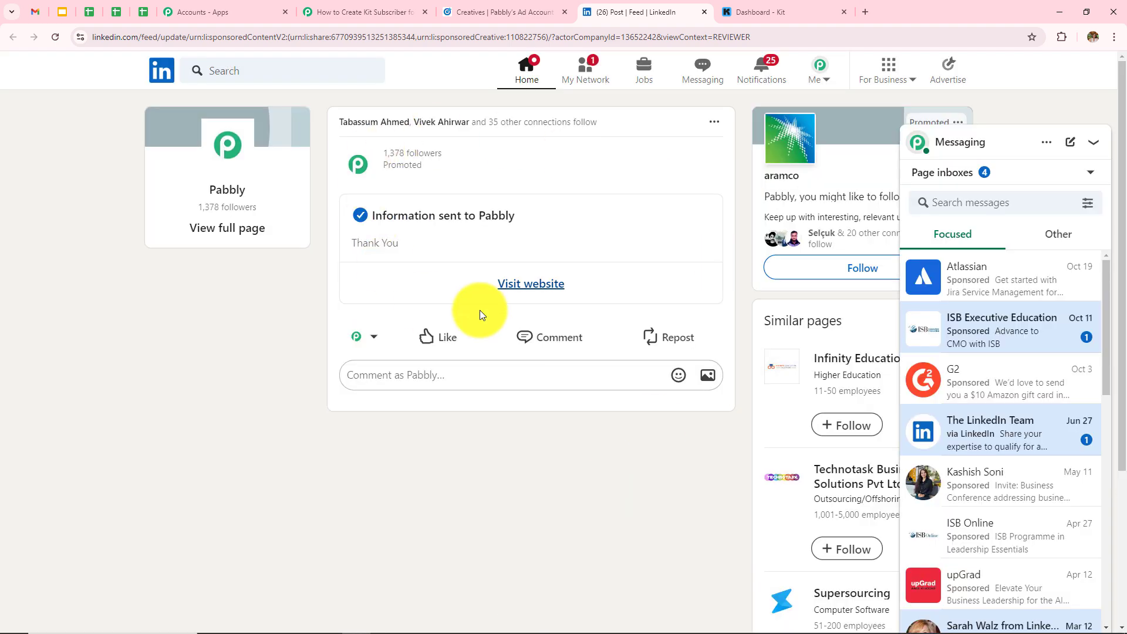
{"action": "left_click_drag", "start_coordinate": [371, 215], "coordinate": [491, 215]}
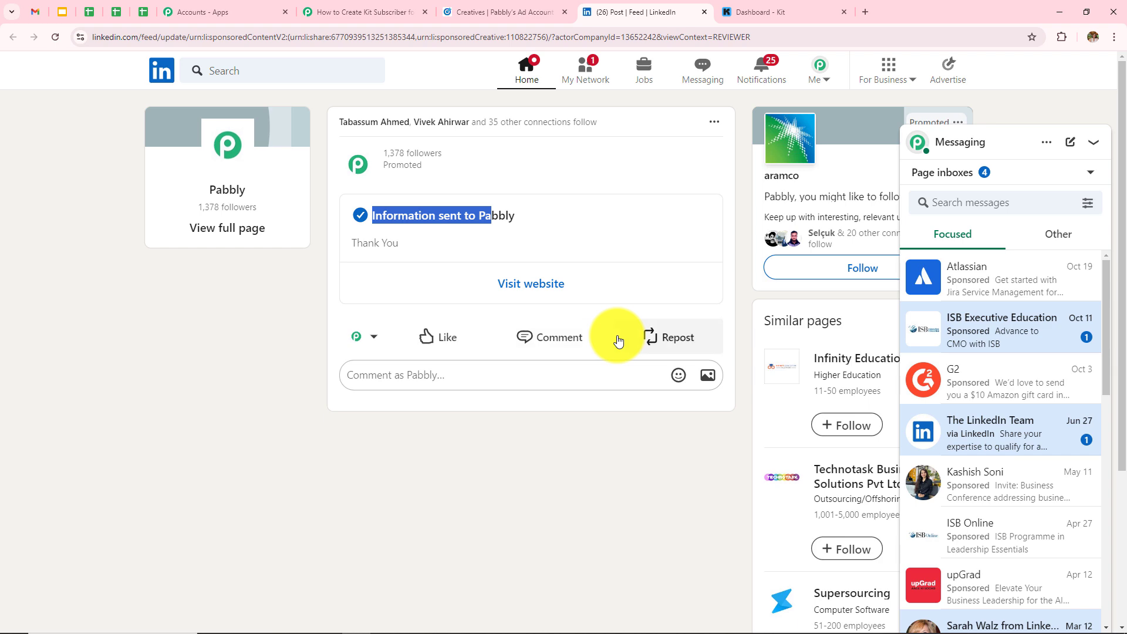
- Back in the Pabbly Connect workflow, send a test request to fetch the new lead
{"action": "left_click", "coordinate": [364, 12]}
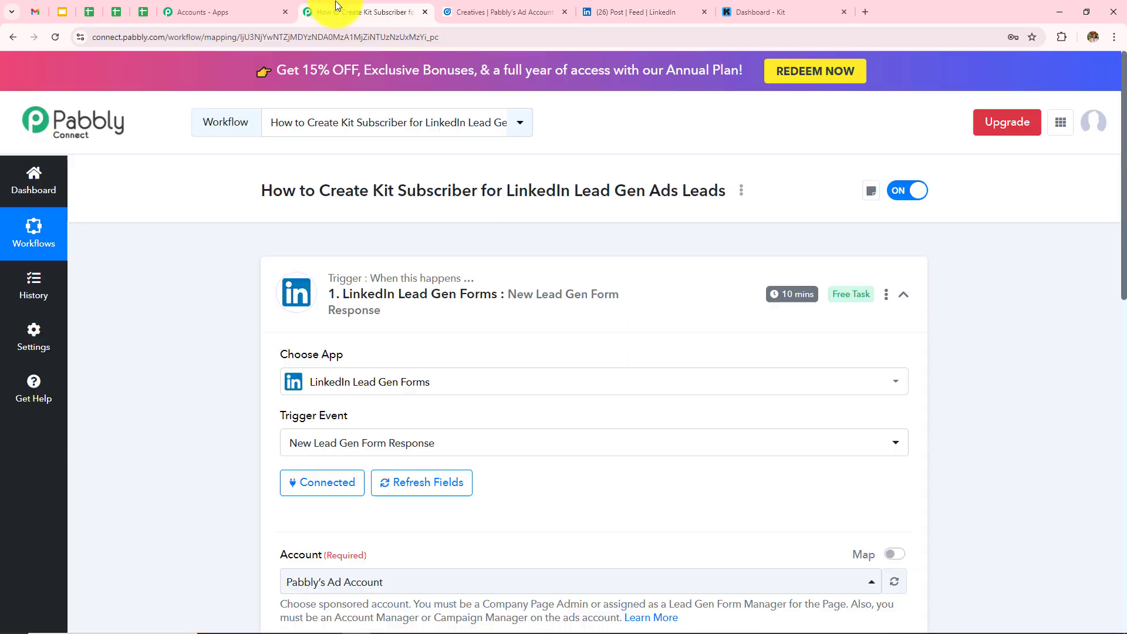
{"action": "scroll", "coordinate": [623, 480], "scroll_direction": "down", "scroll_amount": 8}
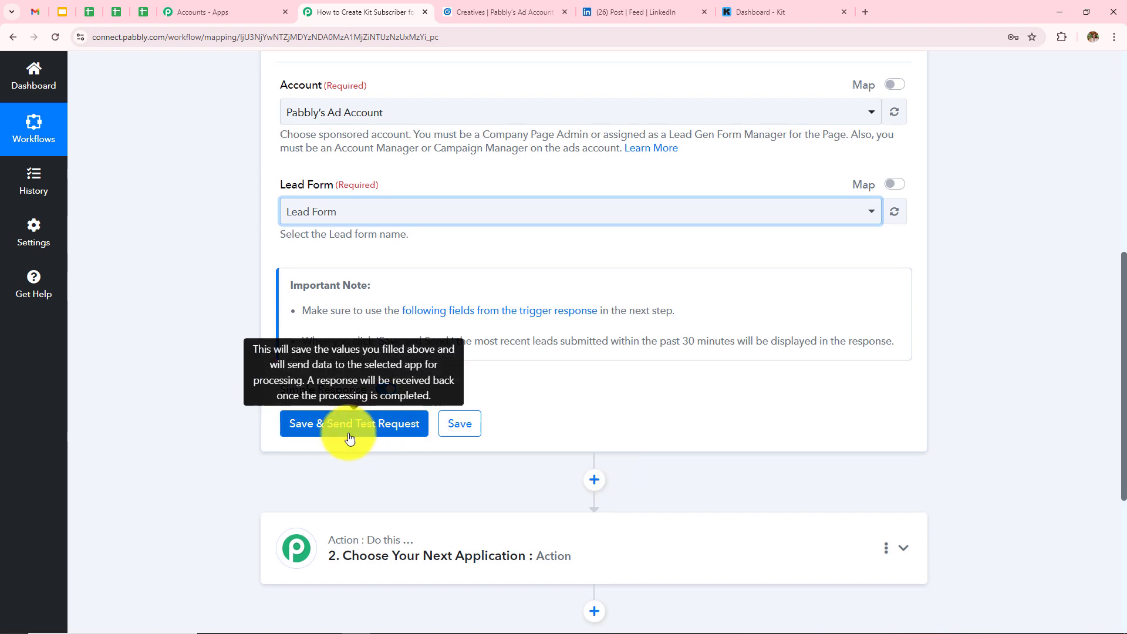
{"action": "left_click", "coordinate": [349, 435]}
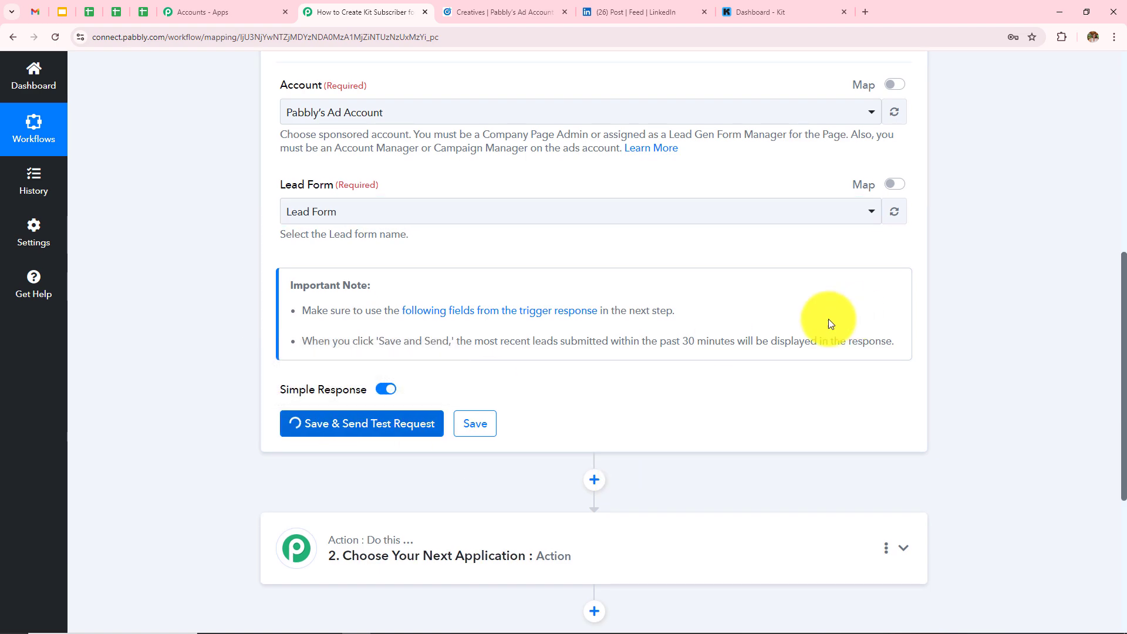
{"action": "scroll", "coordinate": [715, 311], "scroll_direction": "down", "scroll_amount": 10}
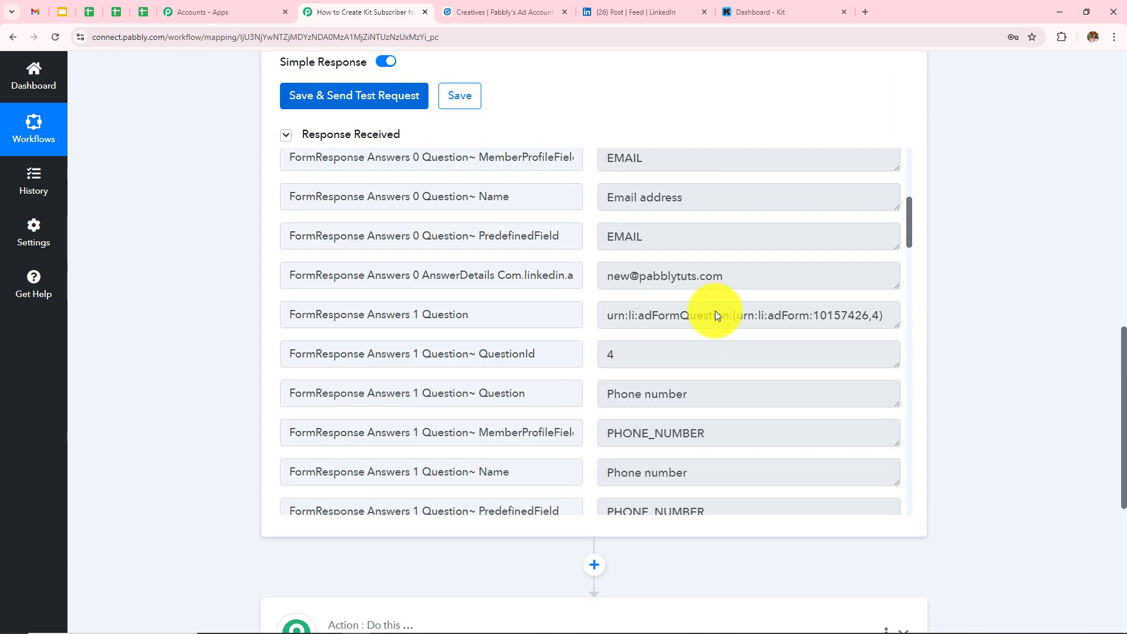
{"action": "scroll", "coordinate": [716, 311], "scroll_direction": "up", "scroll_amount": 3}
{"action": "scroll", "coordinate": [716, 311], "scroll_direction": "down", "scroll_amount": 4}
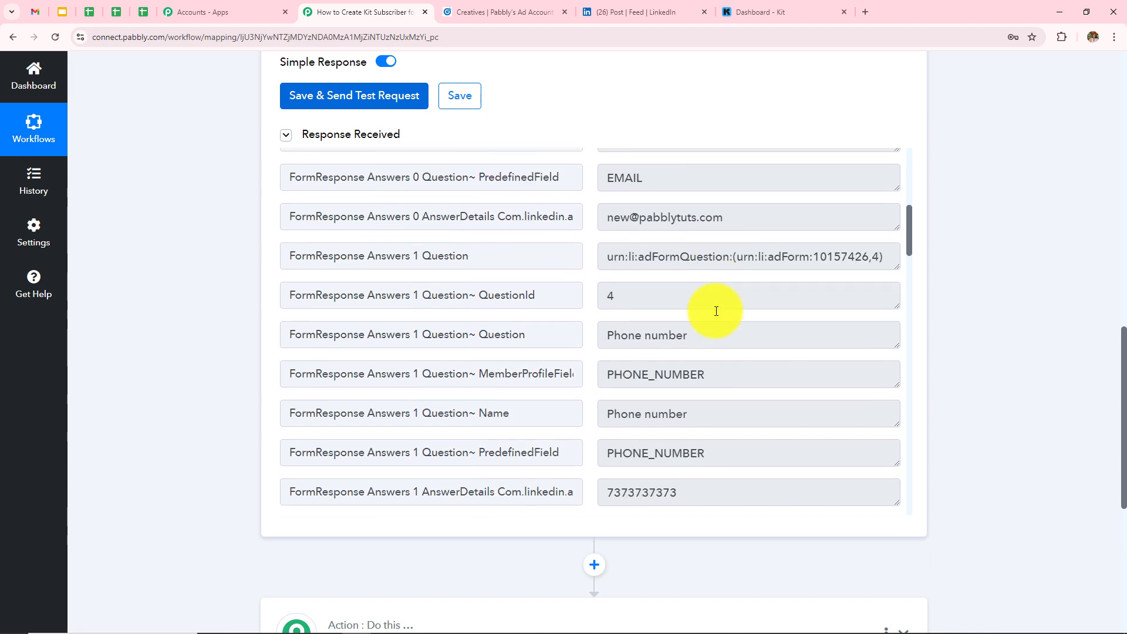
- Check the captured email, phone, first name, last name and company (Magnet Brains) answers
{"action": "left_click", "coordinate": [730, 221]}
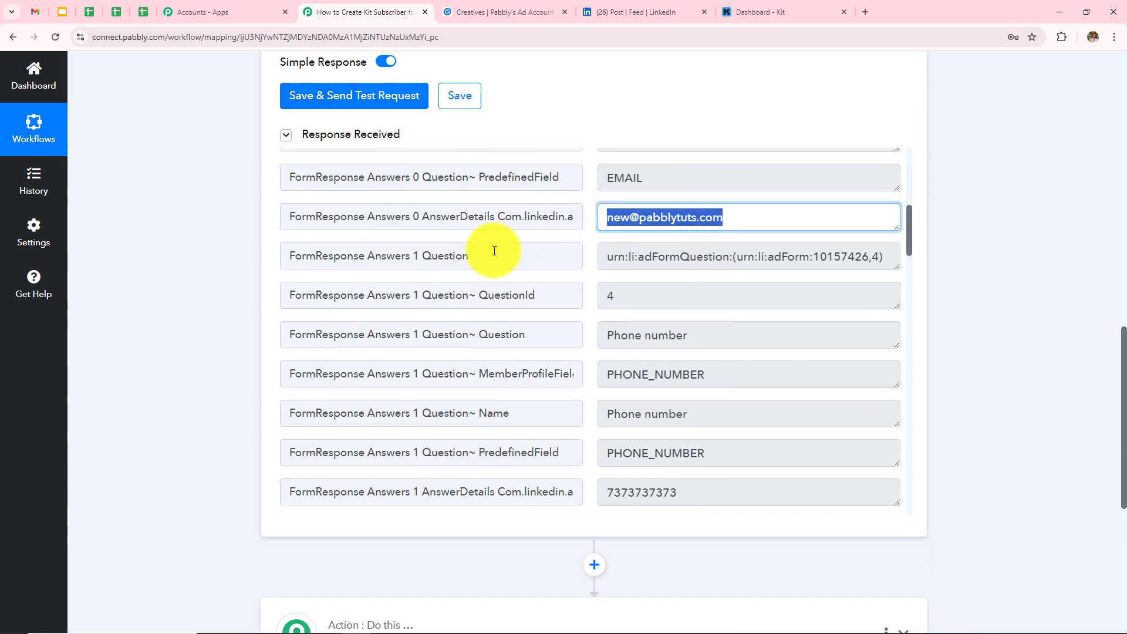
{"action": "scroll", "coordinate": [787, 452], "scroll_direction": "down", "scroll_amount": 3}
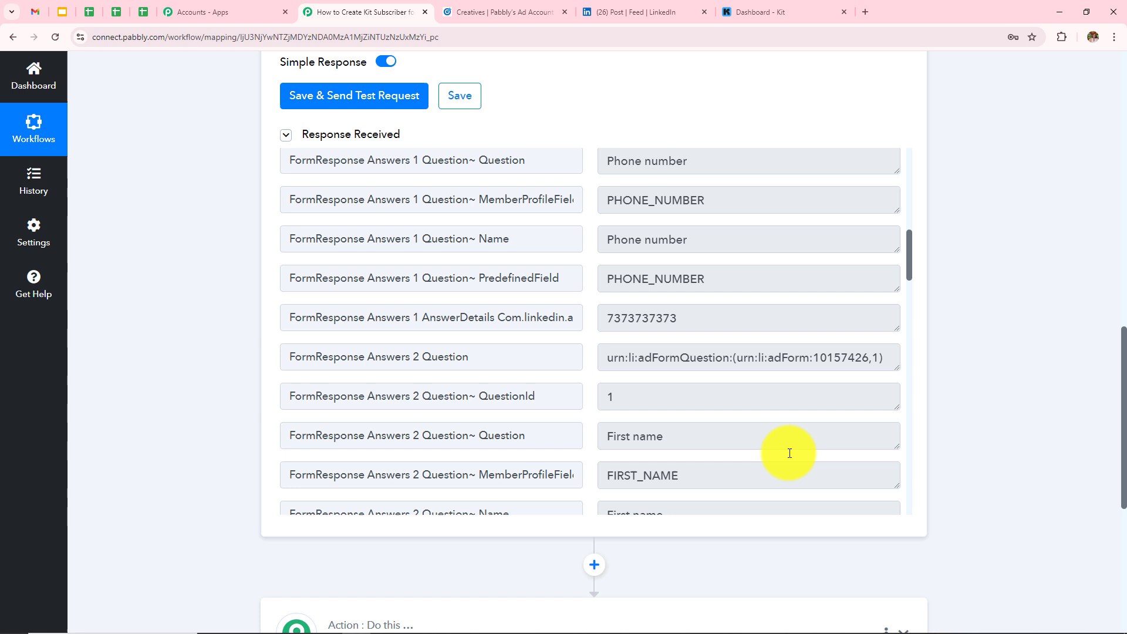
{"action": "left_click", "coordinate": [693, 317]}
{"action": "scroll", "coordinate": [750, 396], "scroll_direction": "down", "scroll_amount": 5}
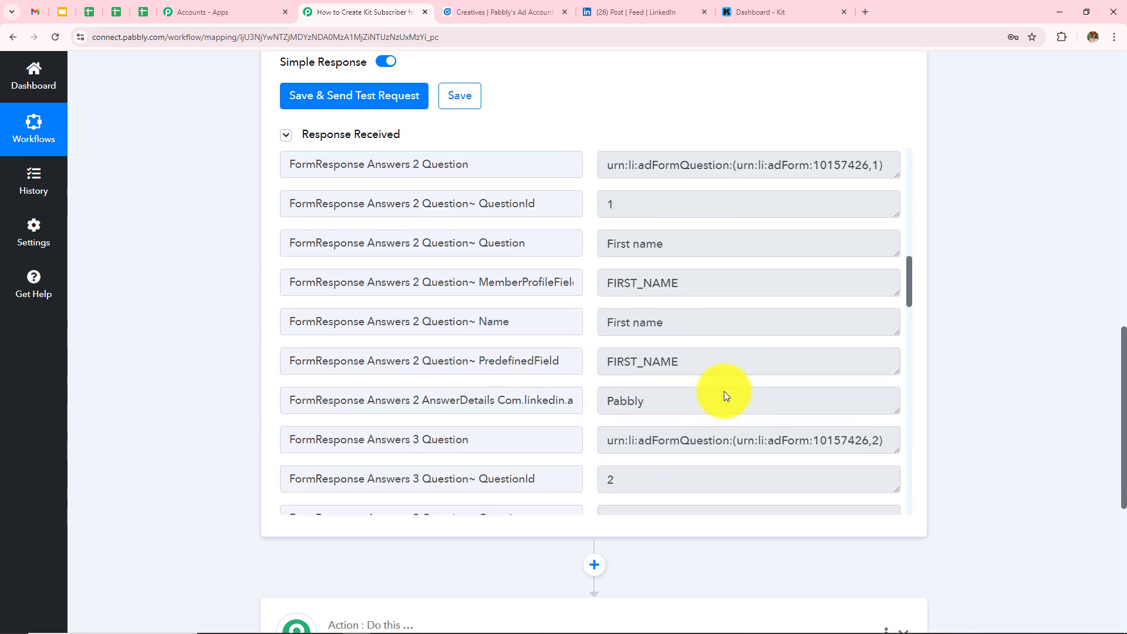
{"action": "left_click", "coordinate": [684, 306]}
{"action": "scroll", "coordinate": [848, 448], "scroll_direction": "down", "scroll_amount": 4}
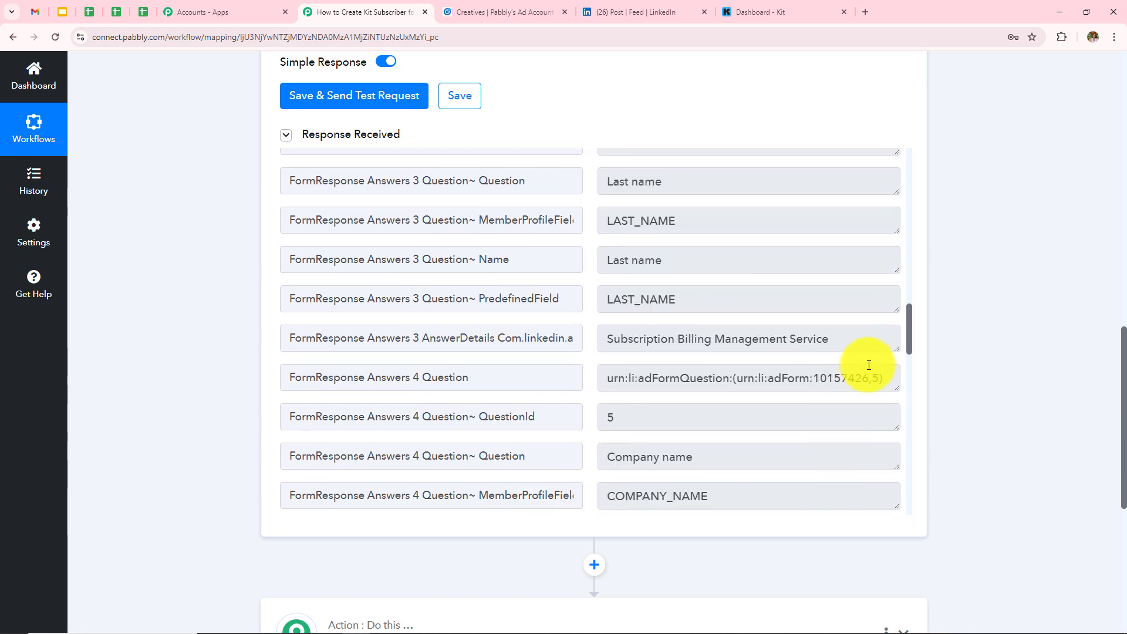
{"action": "left_click", "coordinate": [876, 340]}
{"action": "scroll", "coordinate": [610, 477], "scroll_direction": "down", "scroll_amount": 4}
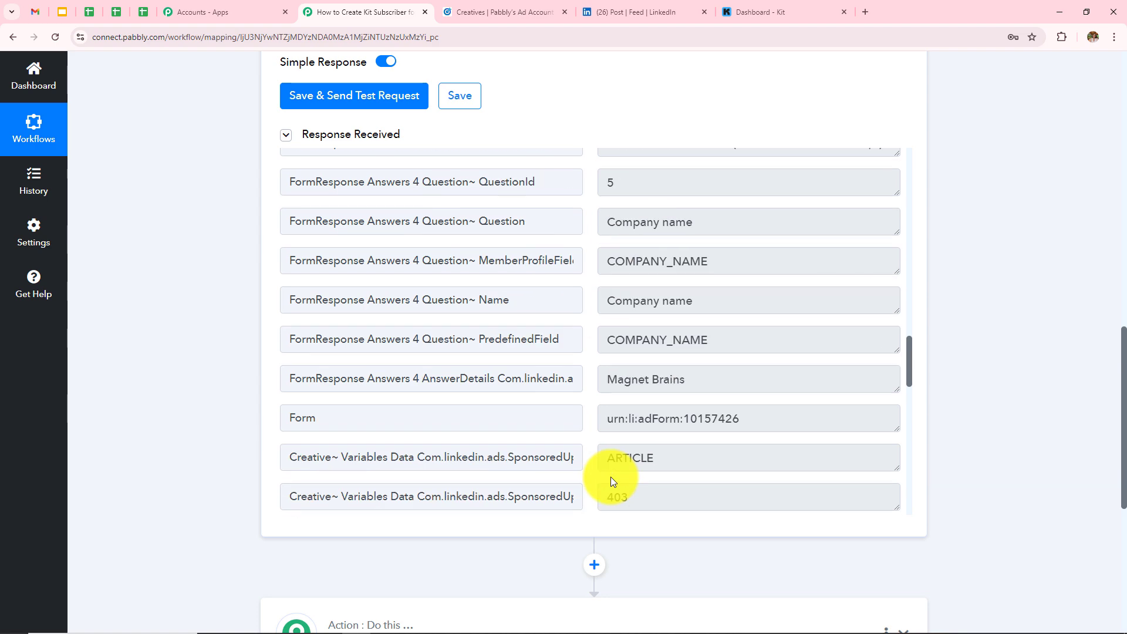
{"action": "scroll", "coordinate": [610, 477], "scroll_direction": "down", "scroll_amount": 5}
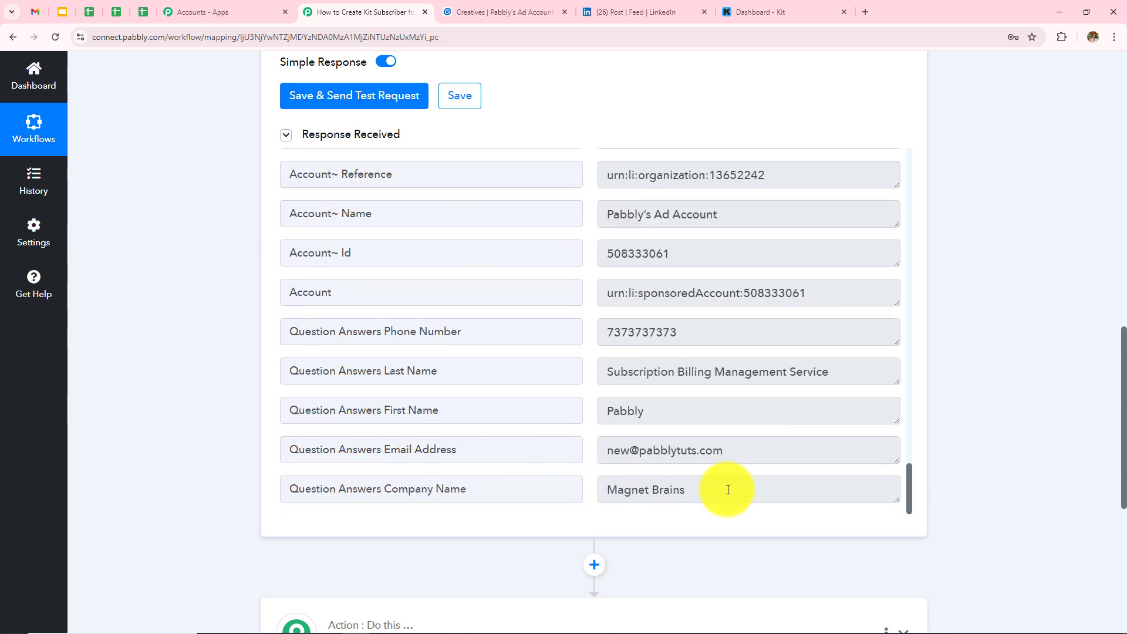
{"action": "left_click", "coordinate": [725, 487]}
{"action": "left_click", "coordinate": [981, 383]}
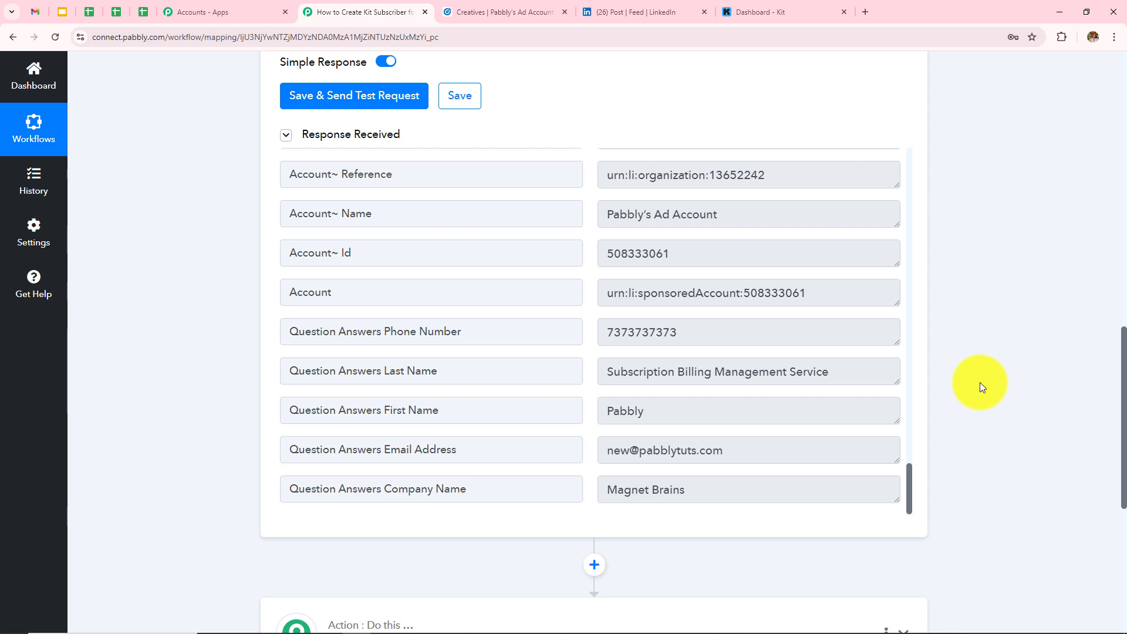
{"action": "scroll", "coordinate": [981, 382], "scroll_direction": "up", "scroll_amount": 4}
{"action": "scroll", "coordinate": [981, 383], "scroll_direction": "up", "scroll_amount": 3}
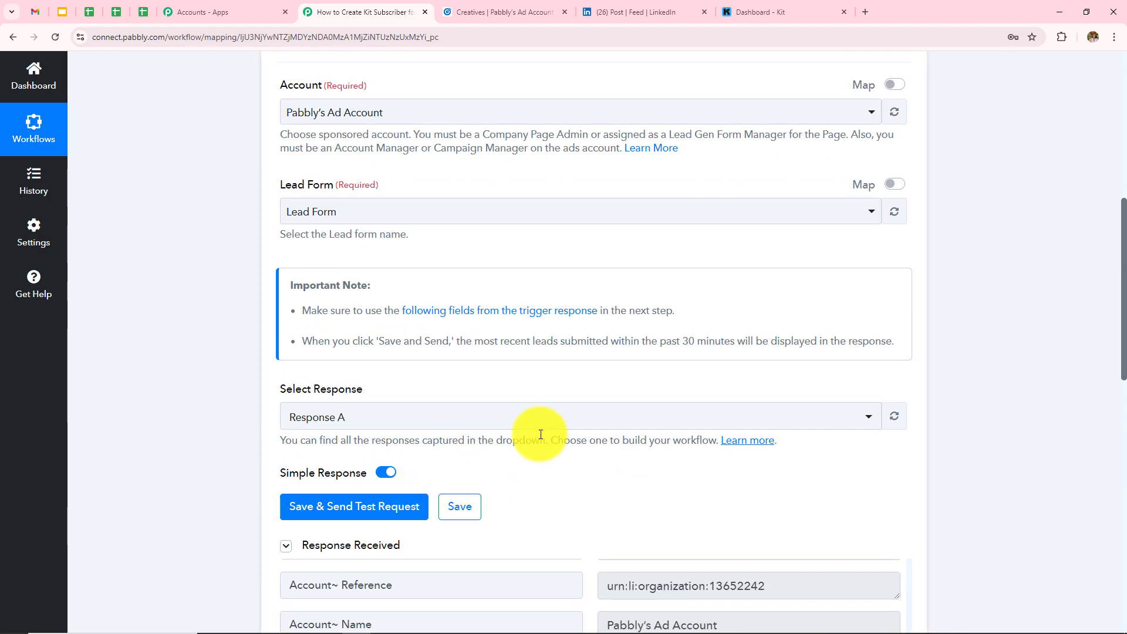
{"action": "scroll", "coordinate": [541, 435], "scroll_direction": "up", "scroll_amount": 7}
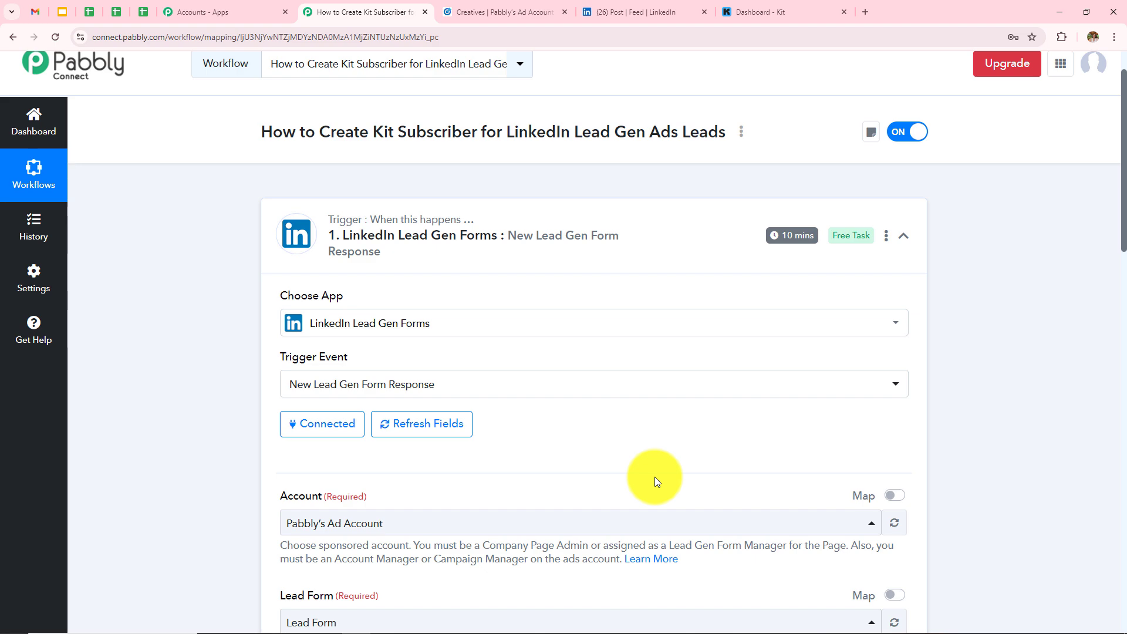
{"action": "scroll", "coordinate": [656, 482], "scroll_direction": "down", "scroll_amount": 10}
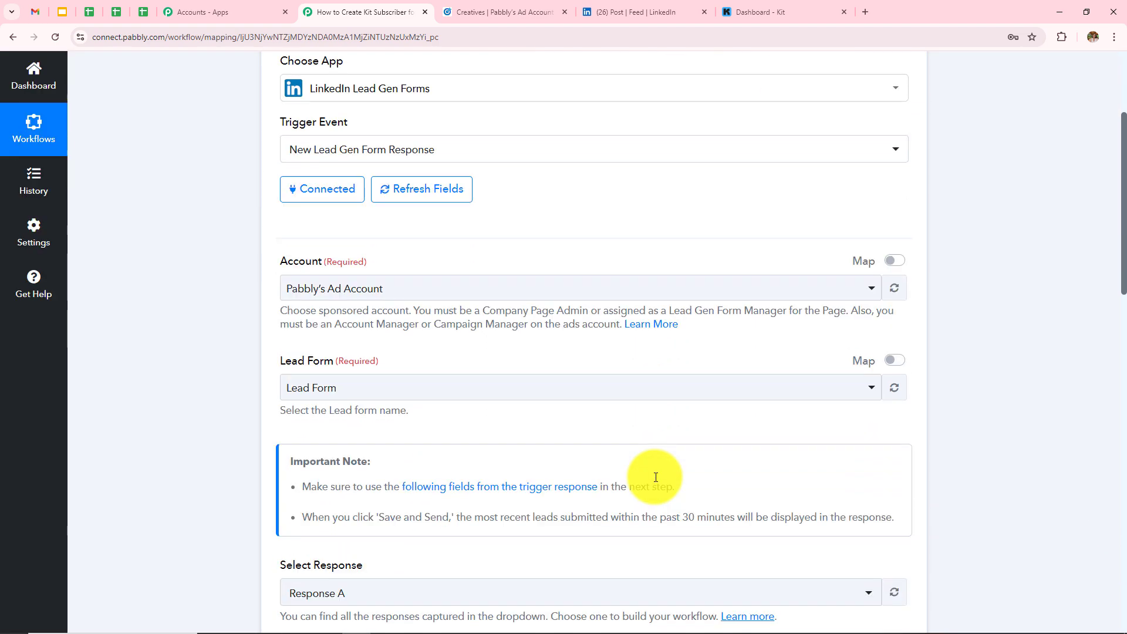
{"action": "scroll", "coordinate": [655, 481], "scroll_direction": "up", "scroll_amount": 15}
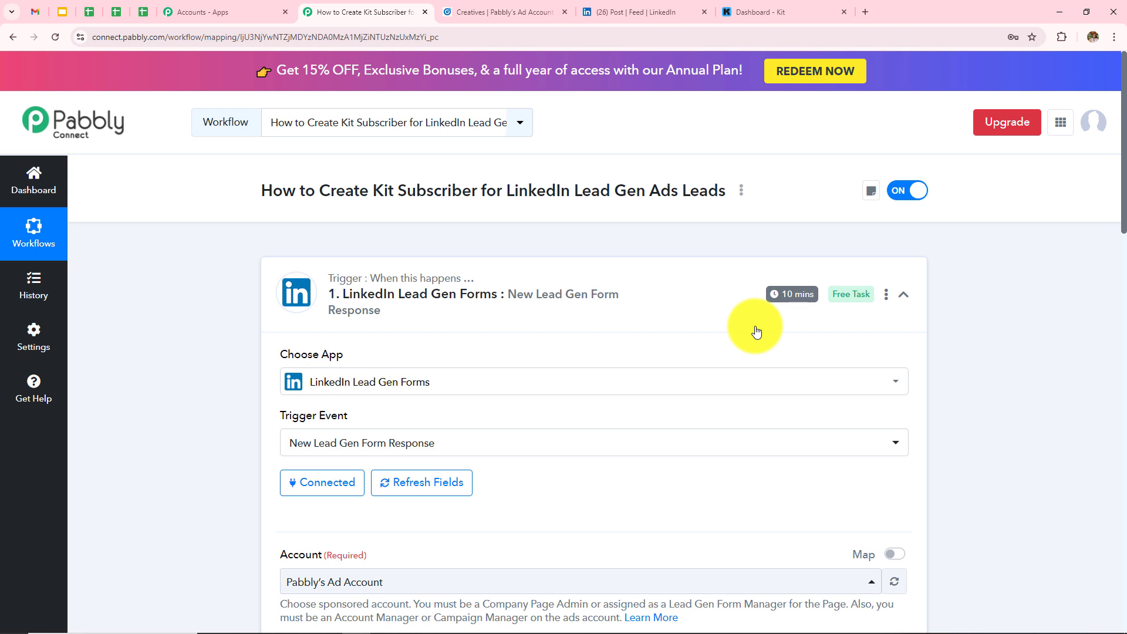
- Save the trigger time as 'Check every 10 minutes' from the trigger's options menu
{"action": "left_click", "coordinate": [887, 299]}
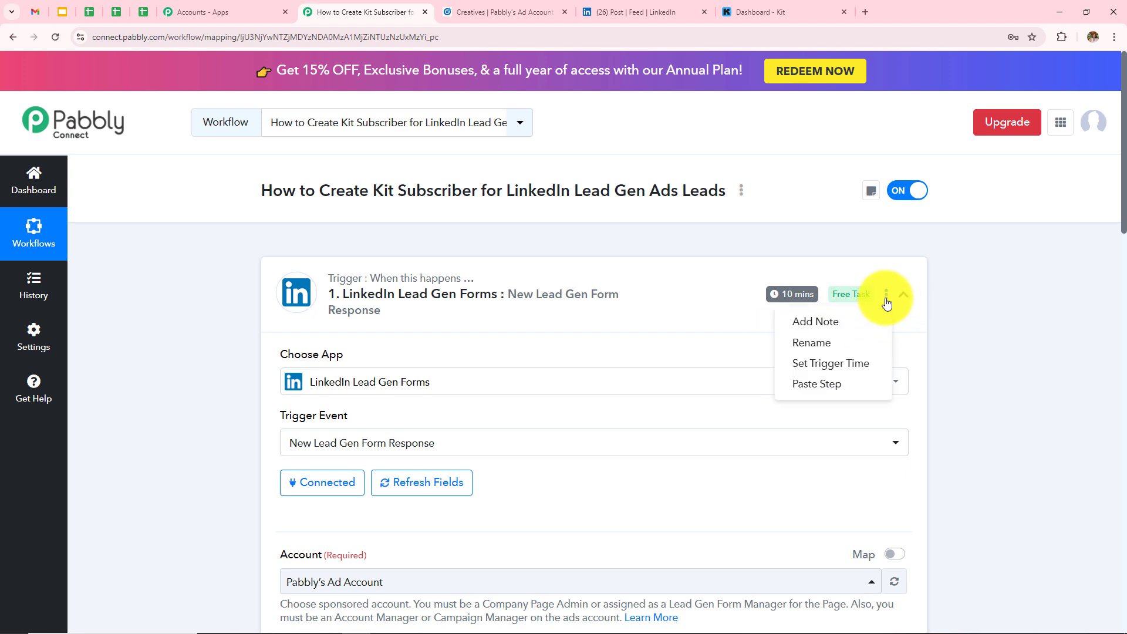
{"action": "left_click", "coordinate": [835, 370]}
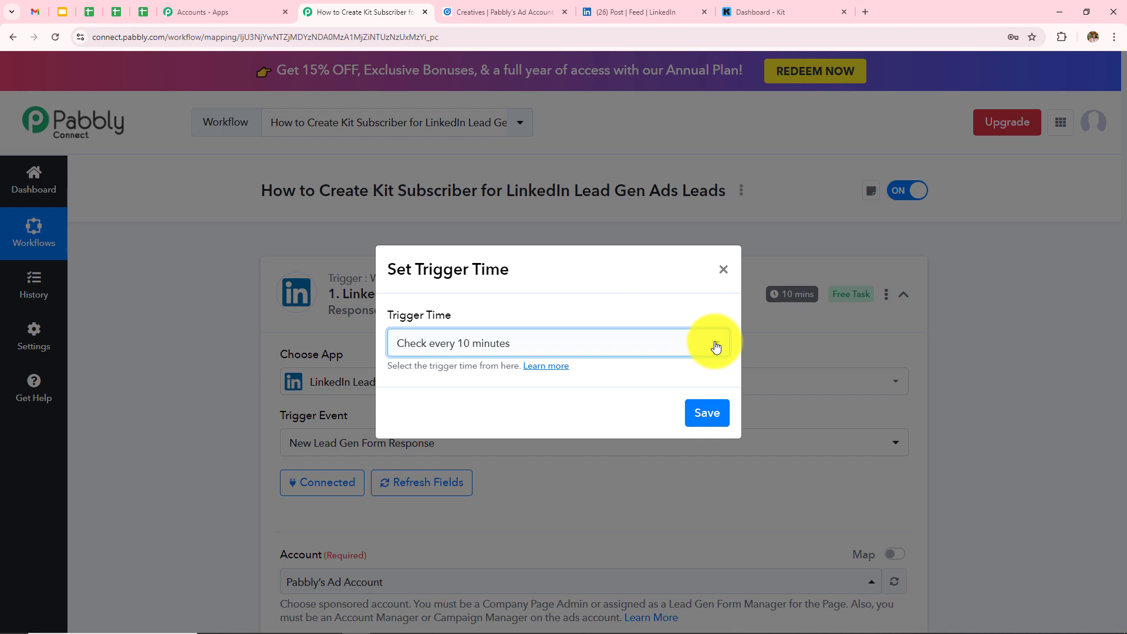
{"action": "left_click", "coordinate": [562, 353]}
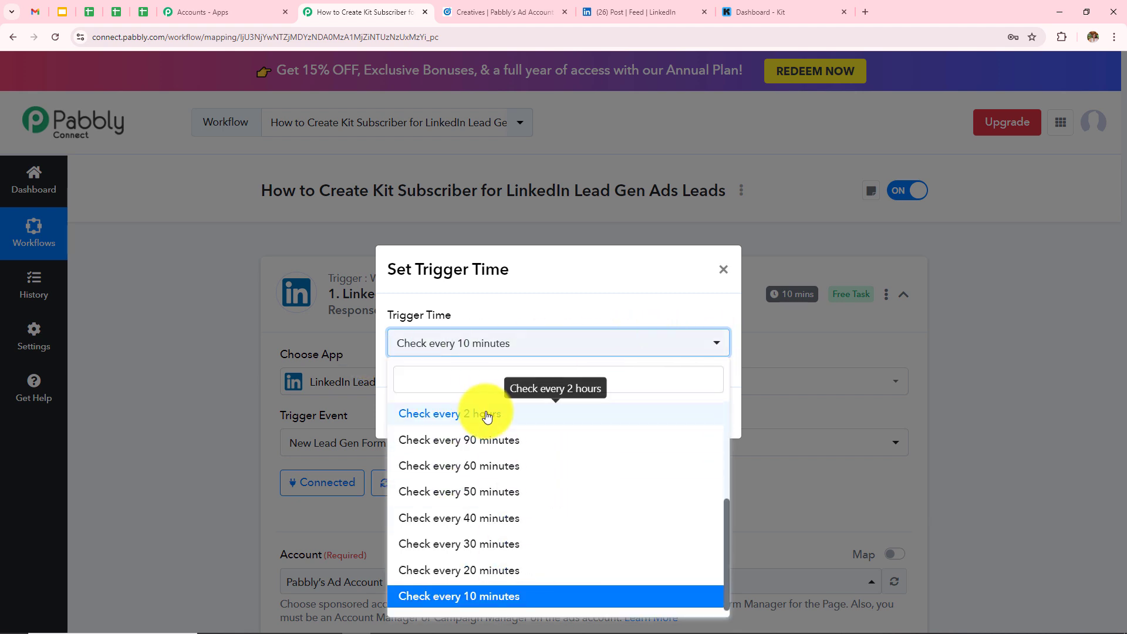
{"action": "left_click", "coordinate": [175, 354]}
{"action": "left_click", "coordinate": [699, 412]}
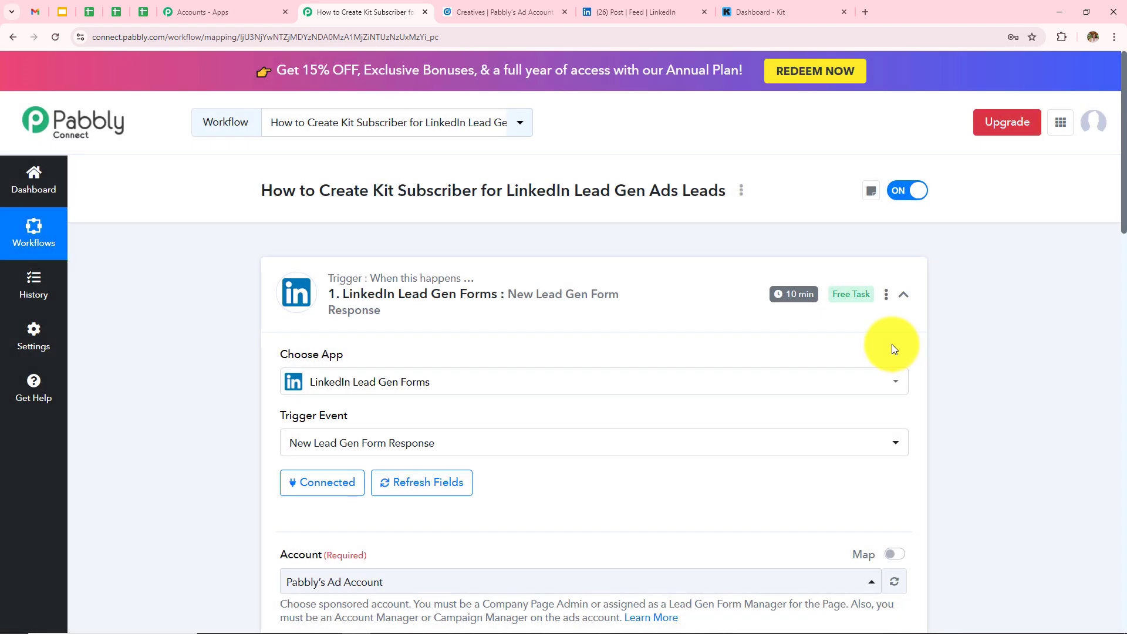
- Scroll to the action step and choose Kit as its app
{"action": "scroll", "coordinate": [892, 344], "scroll_direction": "down", "scroll_amount": 3}
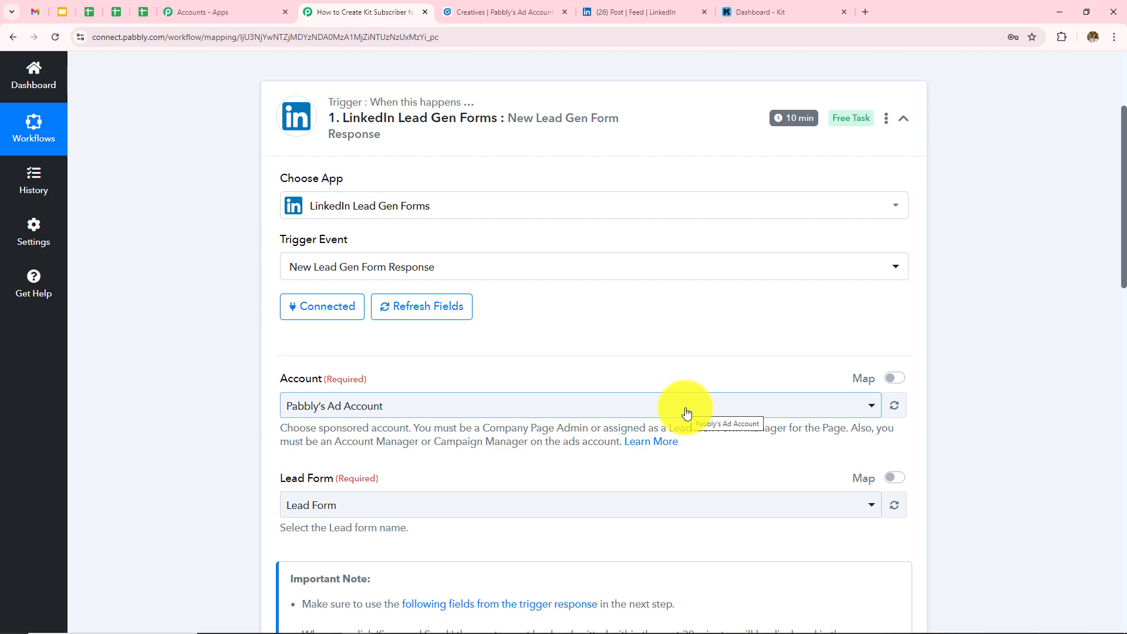
{"action": "scroll", "coordinate": [687, 413], "scroll_direction": "down", "scroll_amount": 5}
{"action": "scroll", "coordinate": [687, 413], "scroll_direction": "up", "scroll_amount": 4}
{"action": "scroll", "coordinate": [687, 413], "scroll_direction": "down", "scroll_amount": 2}
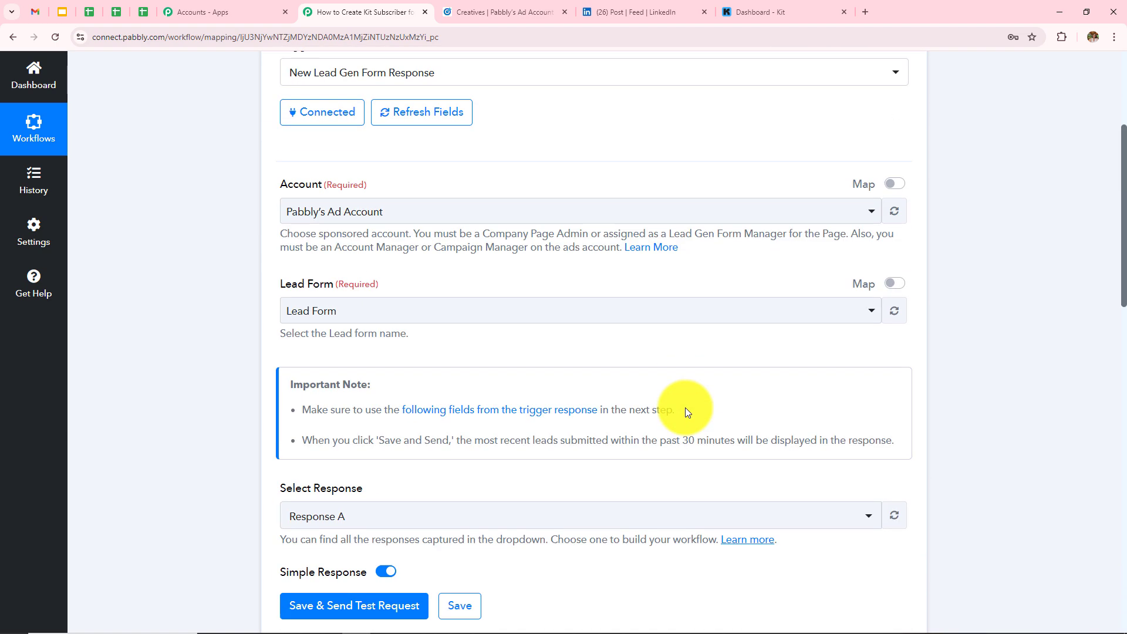
{"action": "scroll", "coordinate": [687, 411], "scroll_direction": "down", "scroll_amount": 15}
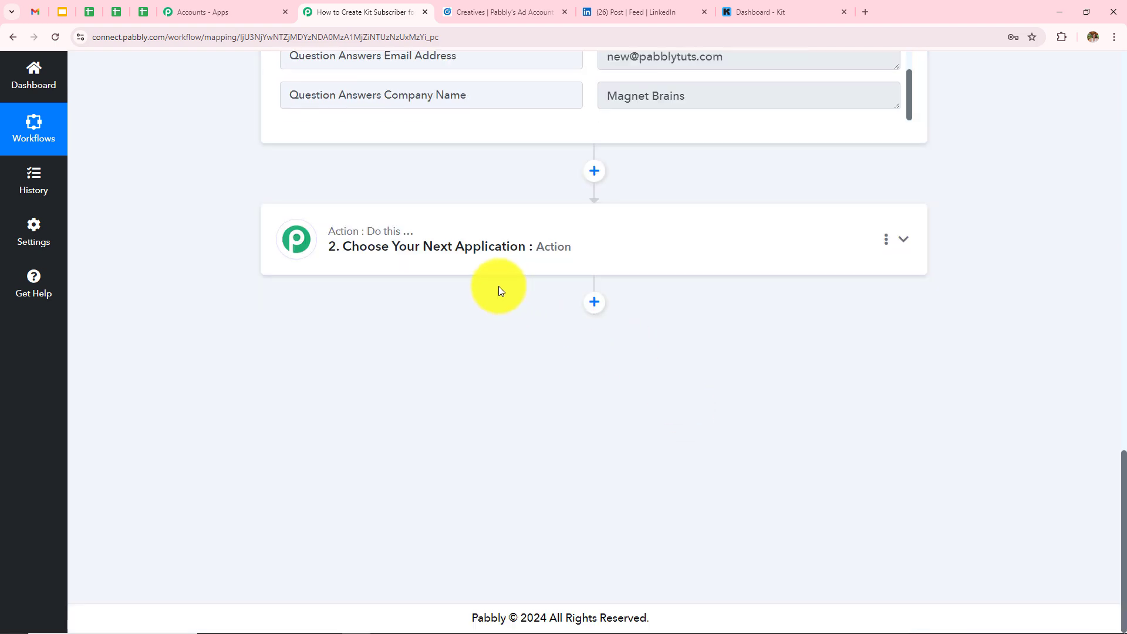
{"action": "left_click", "coordinate": [468, 237]}
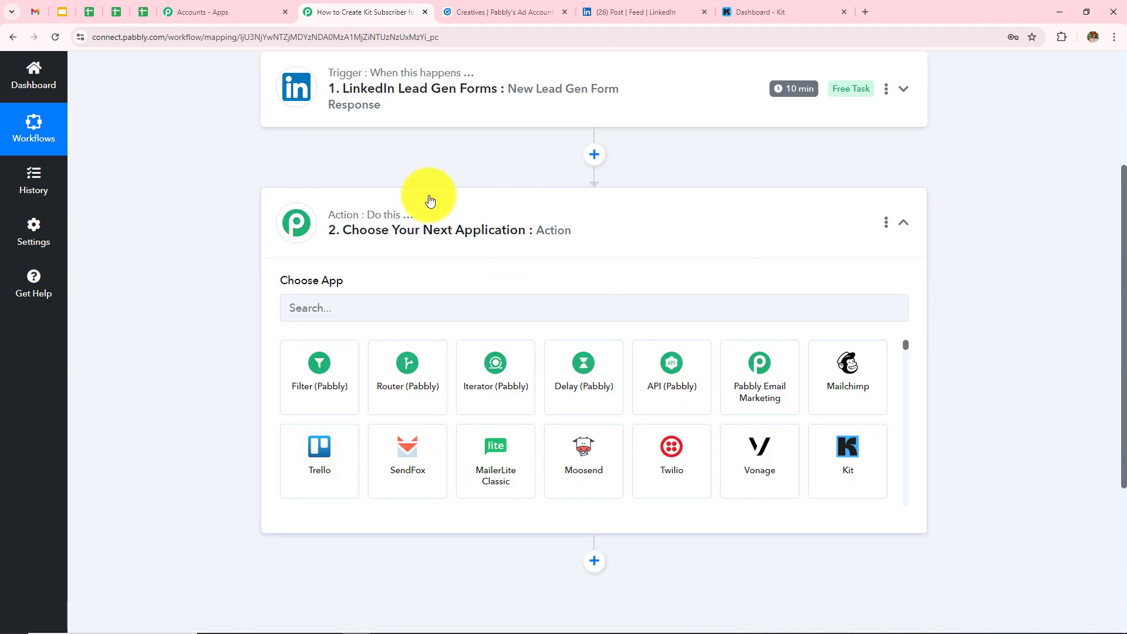
{"action": "left_click", "coordinate": [454, 303]}
{"action": "type", "text": "Ki"}
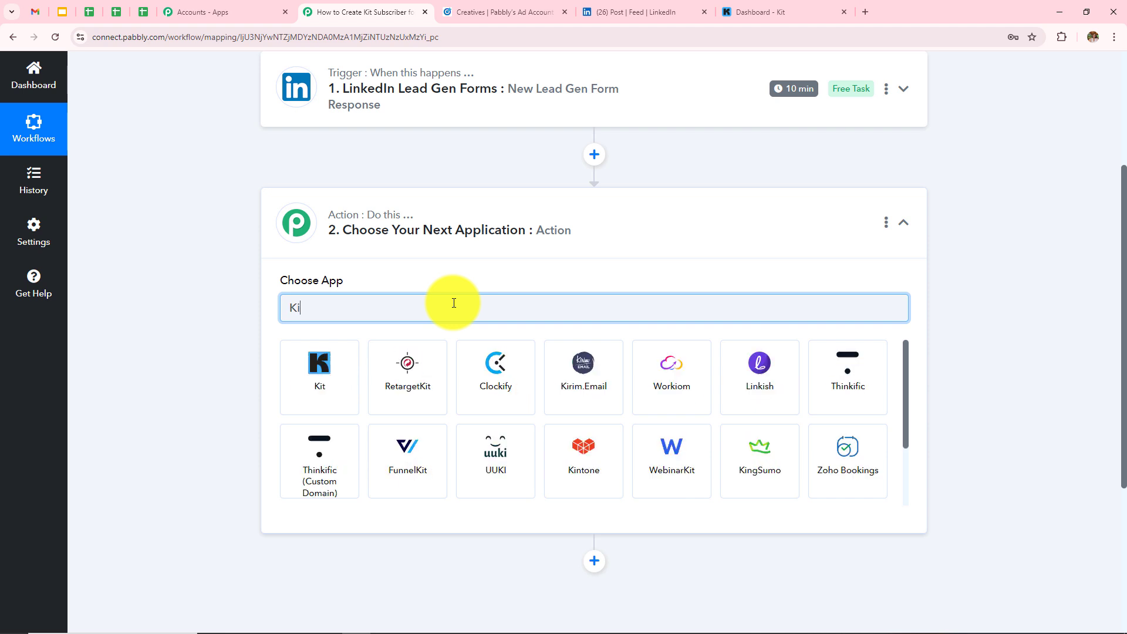
{"action": "type", "text": "t"}
{"action": "left_click", "coordinate": [350, 377]}
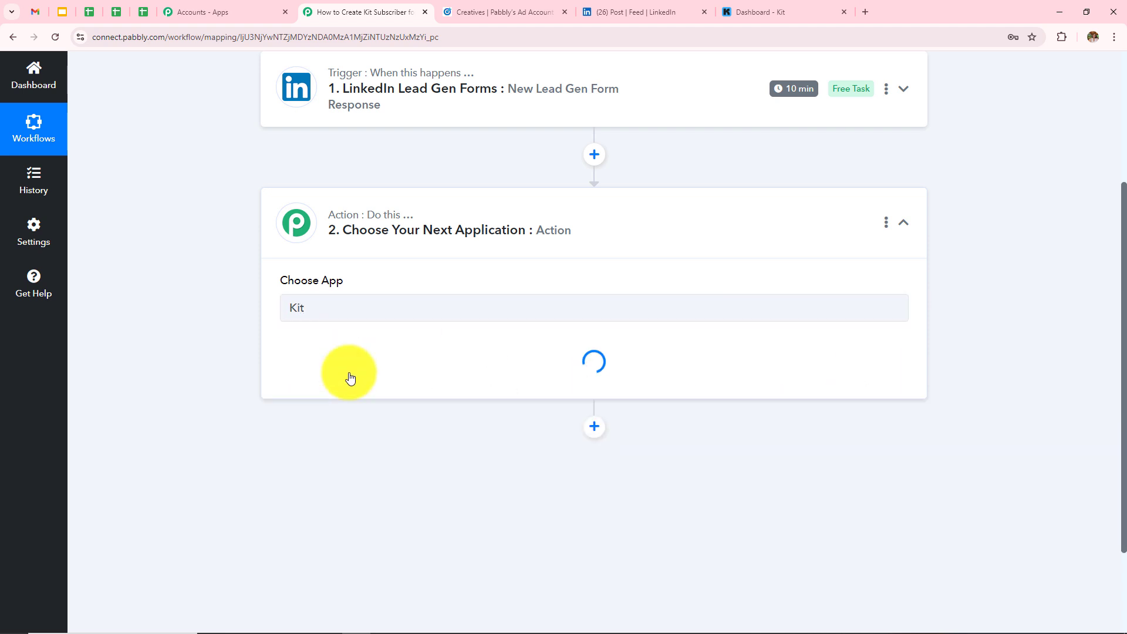
- Set the Kit action event to Tag a Subscriber
{"action": "left_click", "coordinate": [339, 370]}
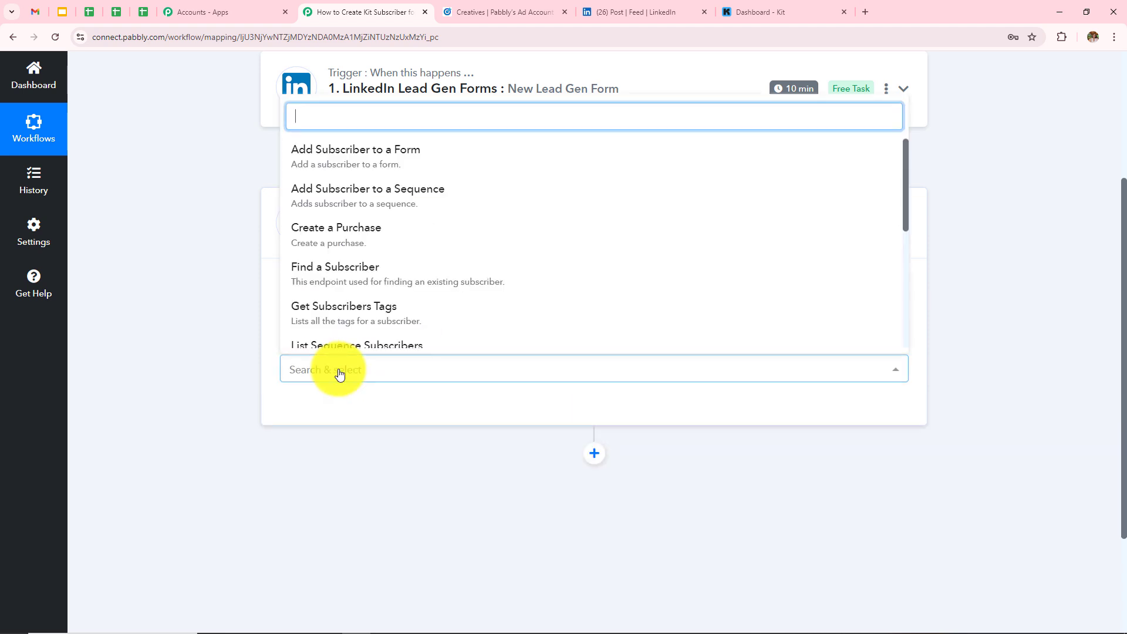
{"action": "scroll", "coordinate": [453, 273], "scroll_direction": "down", "scroll_amount": 3}
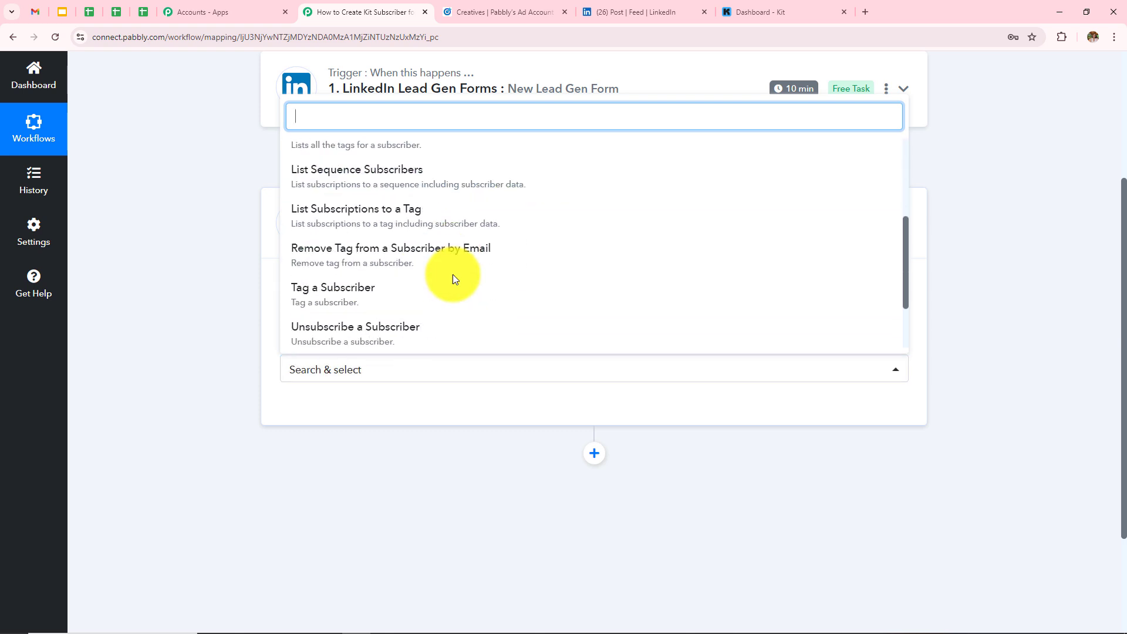
{"action": "left_click", "coordinate": [332, 294]}
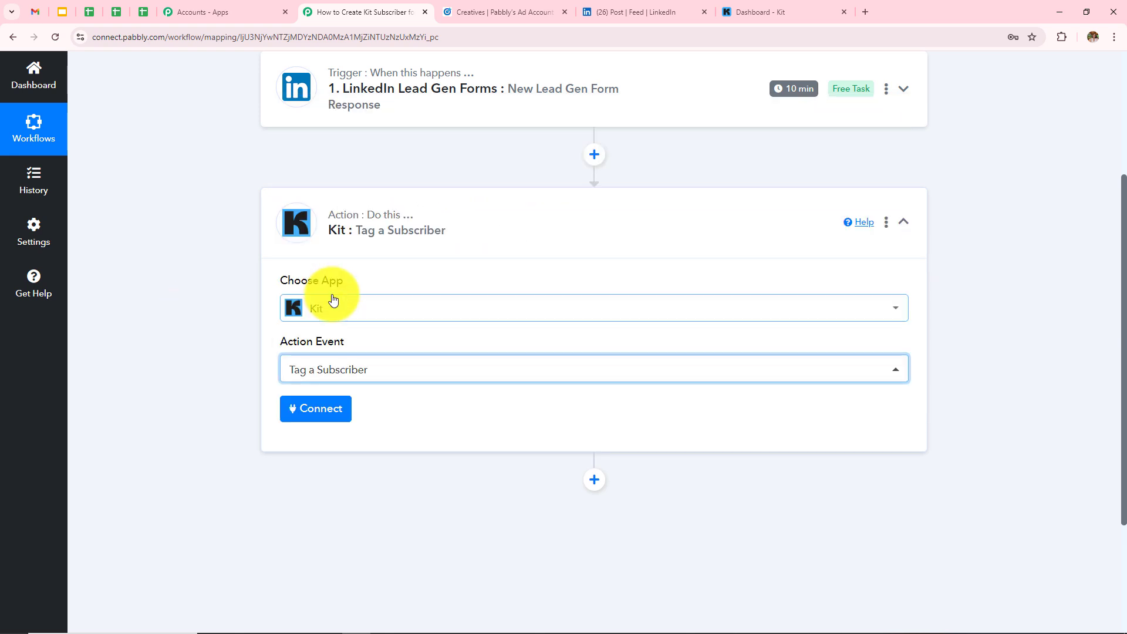
- Start a new Kit connection (Kit #11) and note the help text on where the API keys are
{"action": "left_click", "coordinate": [309, 408]}
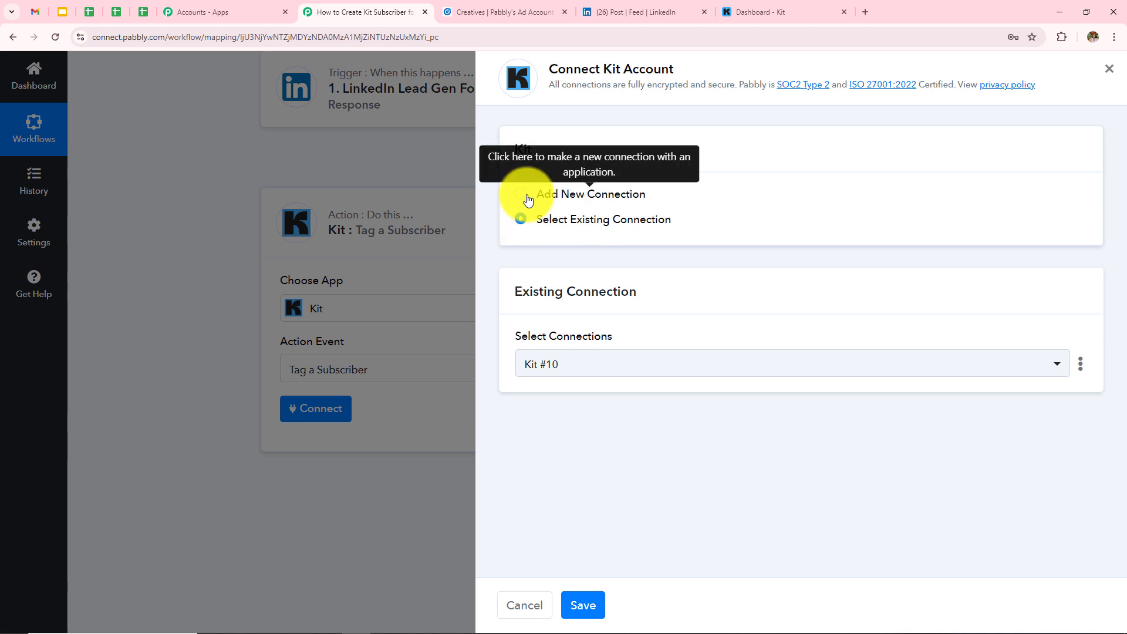
{"action": "left_click", "coordinate": [521, 193]}
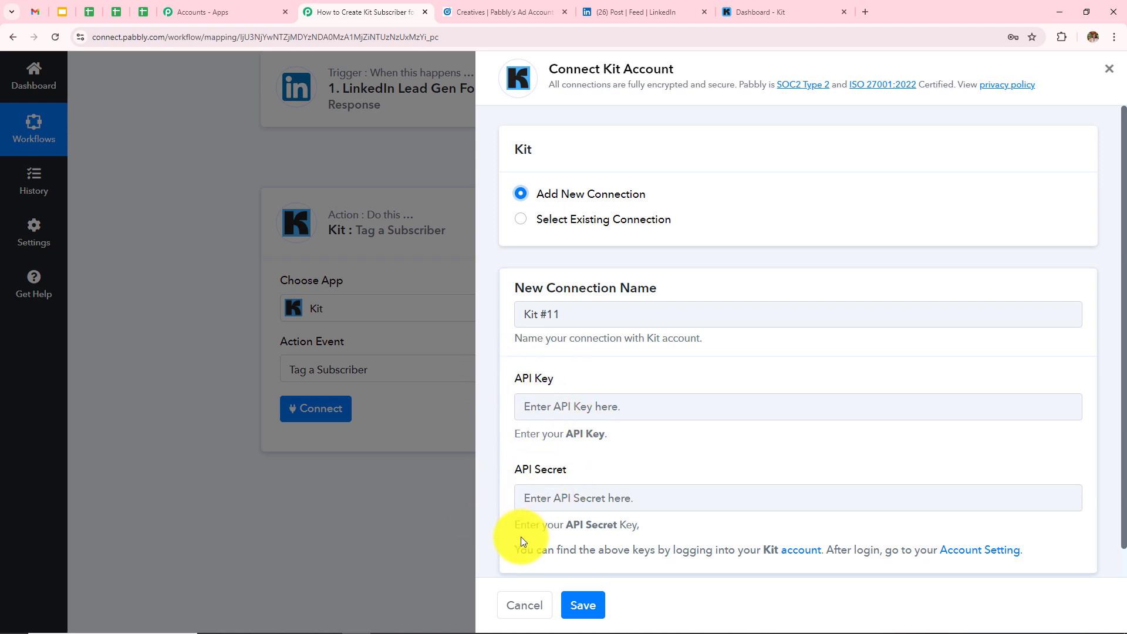
{"action": "left_click_drag", "start_coordinate": [516, 549], "coordinate": [991, 549]}
{"action": "left_click", "coordinate": [1082, 542]}
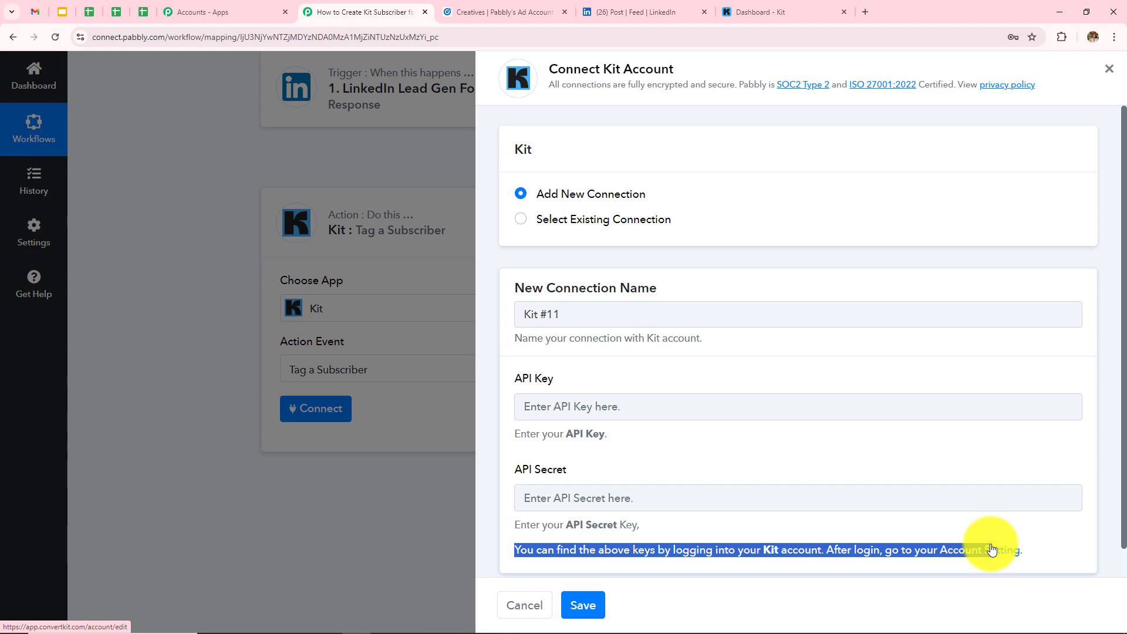
- Copy the V3 API key from Kit's Developer settings and go back to the Pabbly form
{"action": "left_click", "coordinate": [1003, 554]}
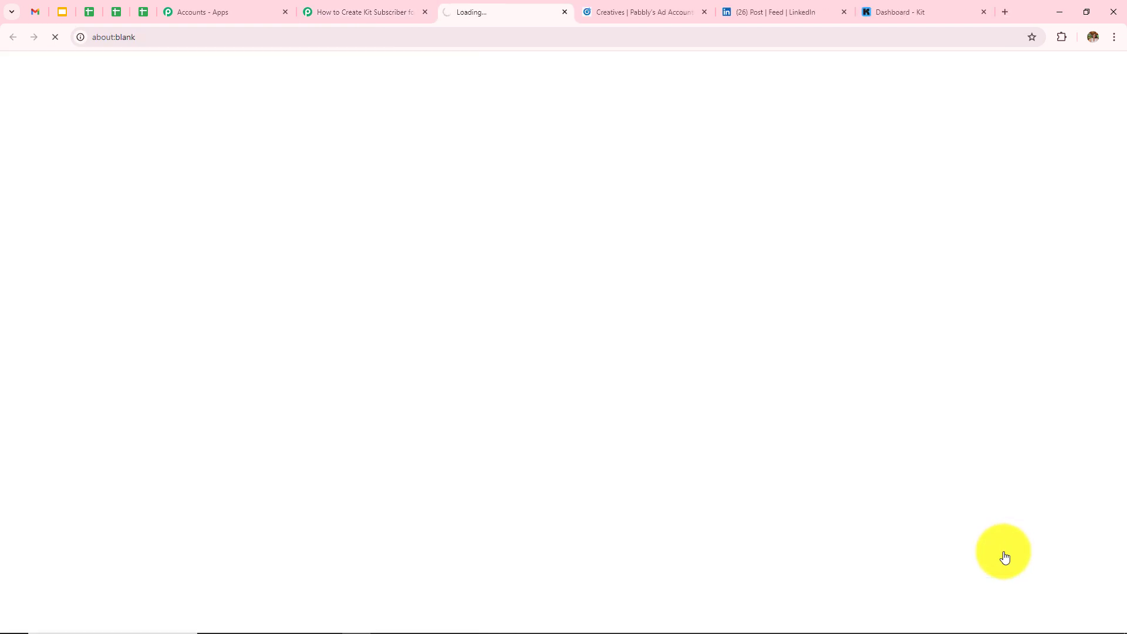
{"action": "scroll", "coordinate": [475, 383], "scroll_direction": "down", "scroll_amount": 3}
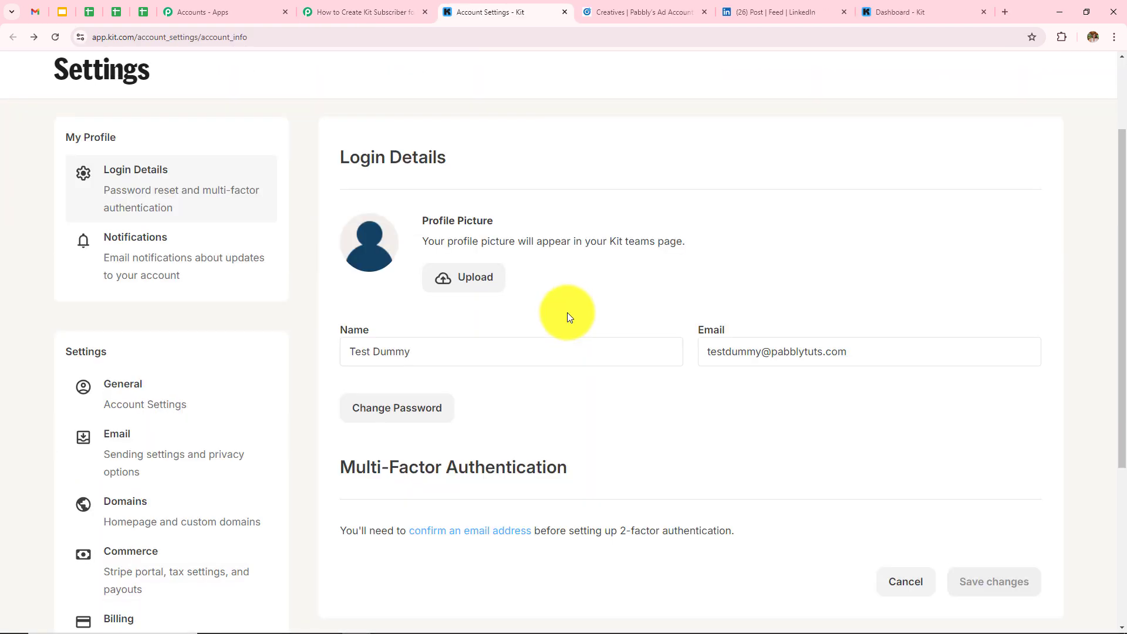
{"action": "scroll", "coordinate": [579, 346], "scroll_direction": "down", "scroll_amount": 4}
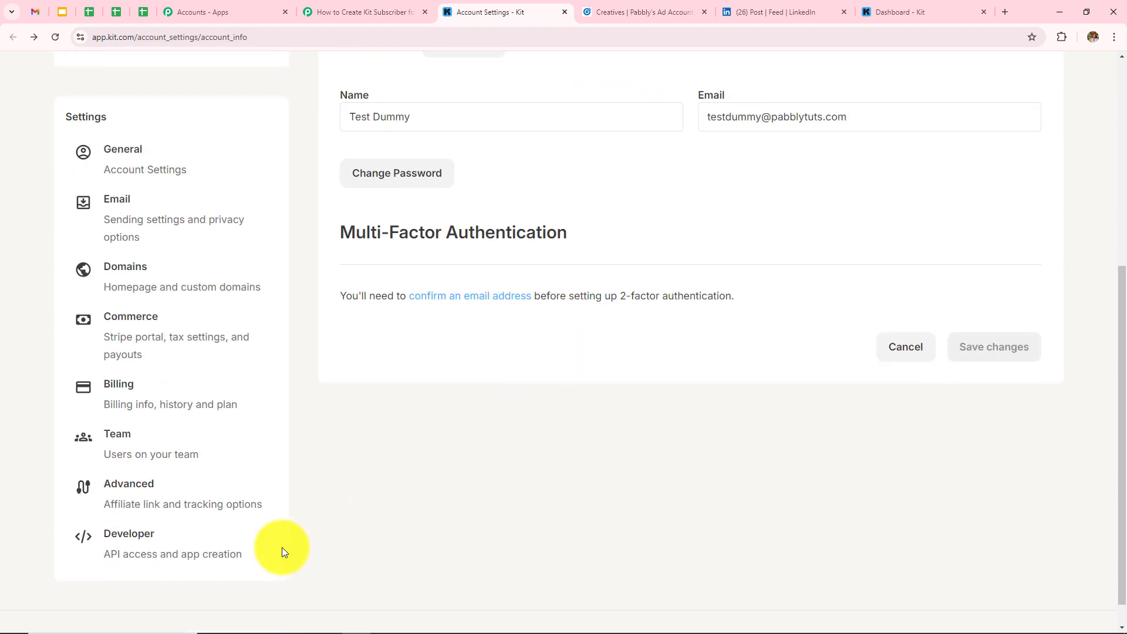
{"action": "left_click", "coordinate": [171, 538]}
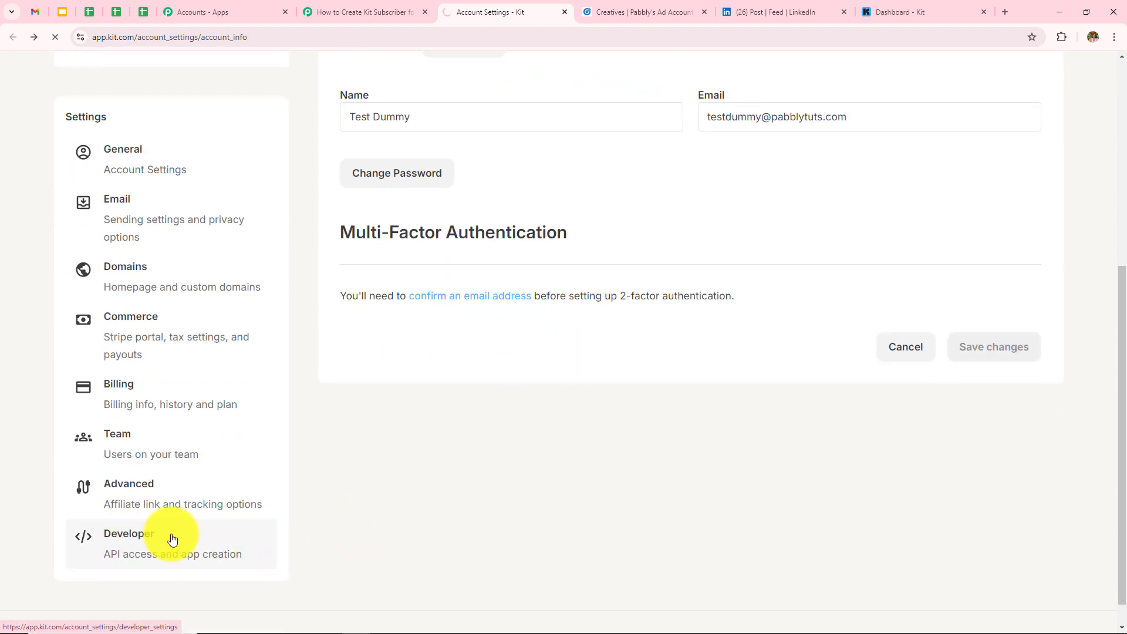
{"action": "scroll", "coordinate": [449, 481], "scroll_direction": "down", "scroll_amount": 4}
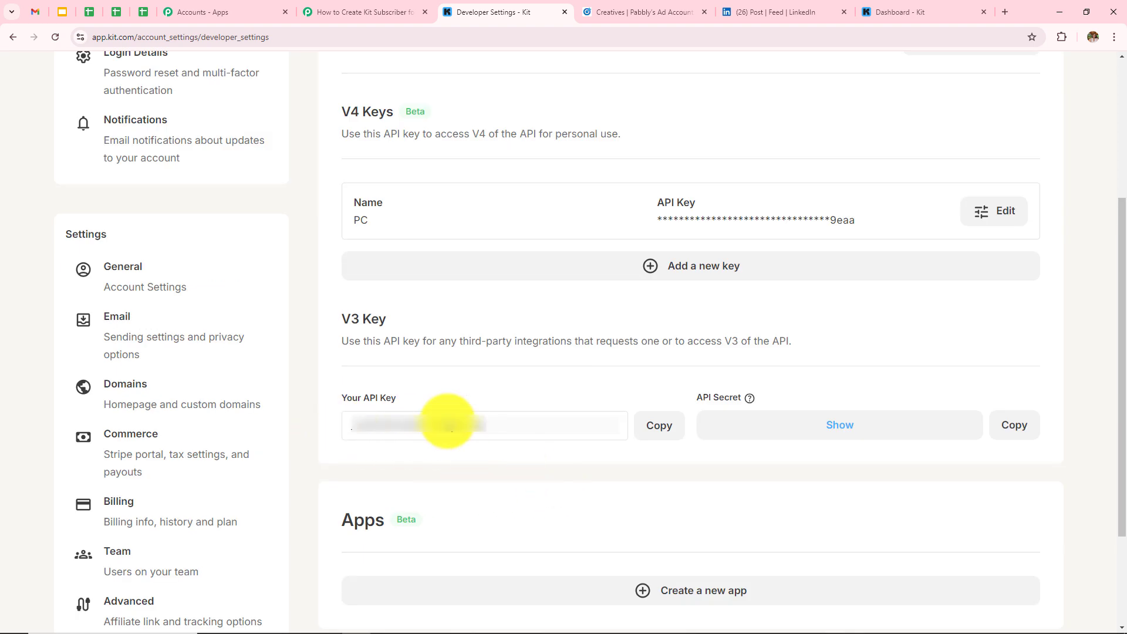
{"action": "left_click", "coordinate": [647, 432]}
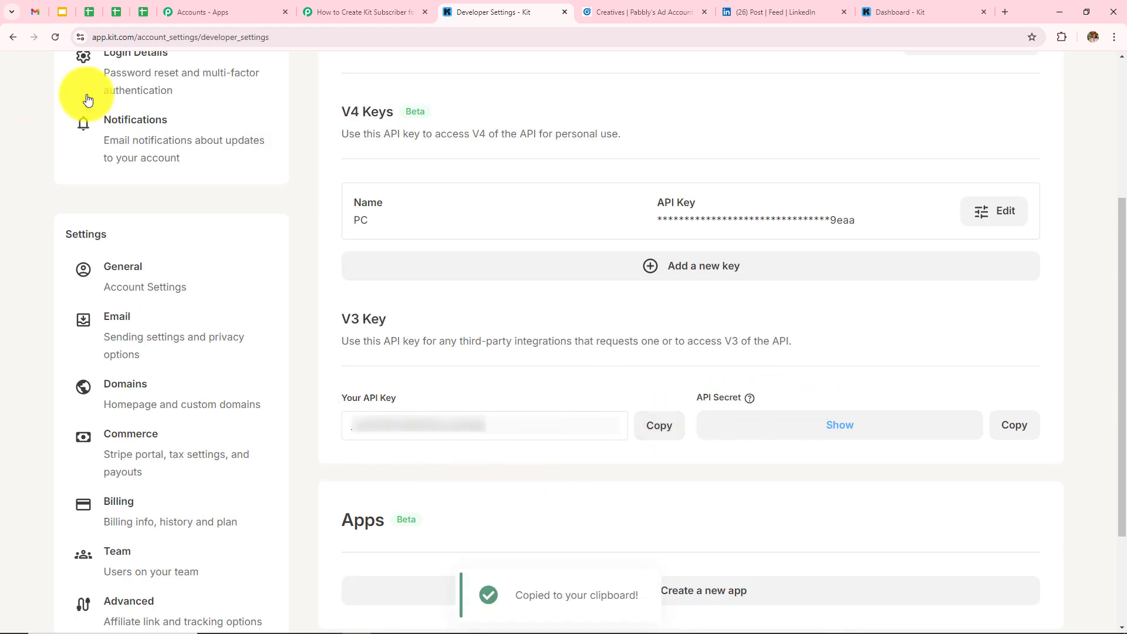
{"action": "left_click", "coordinate": [322, 9]}
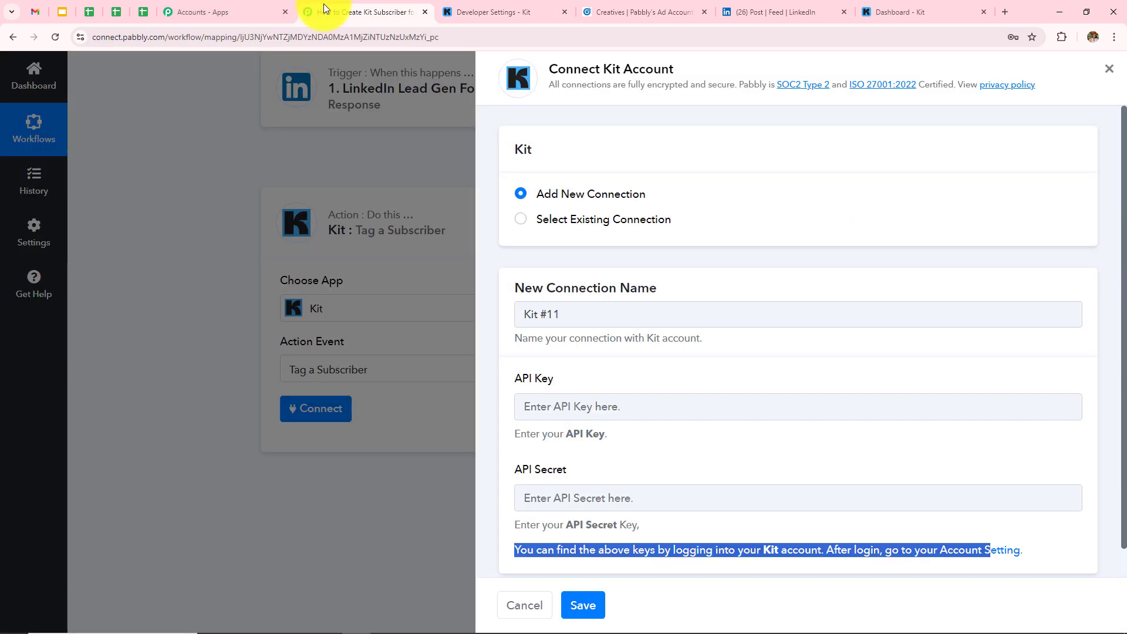
- Paste the Kit API key, save the connection, and set Tag ID to Linkedin Leads
{"action": "left_click", "coordinate": [697, 408]}
{"action": "key", "text": "ctrl+v"}
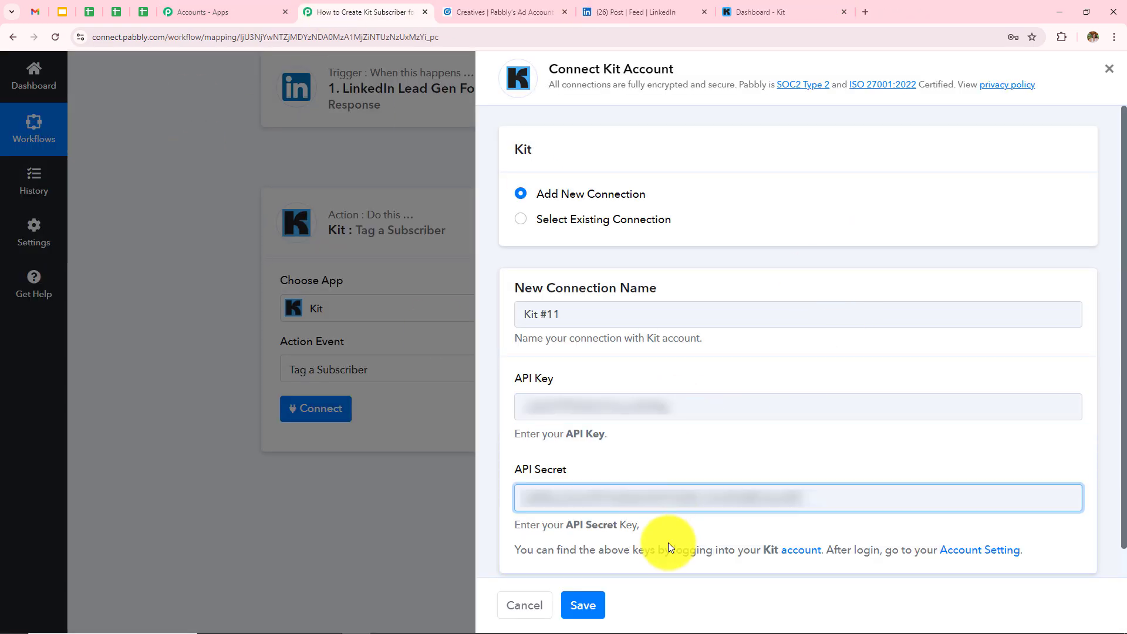
{"action": "left_click", "coordinate": [585, 605]}
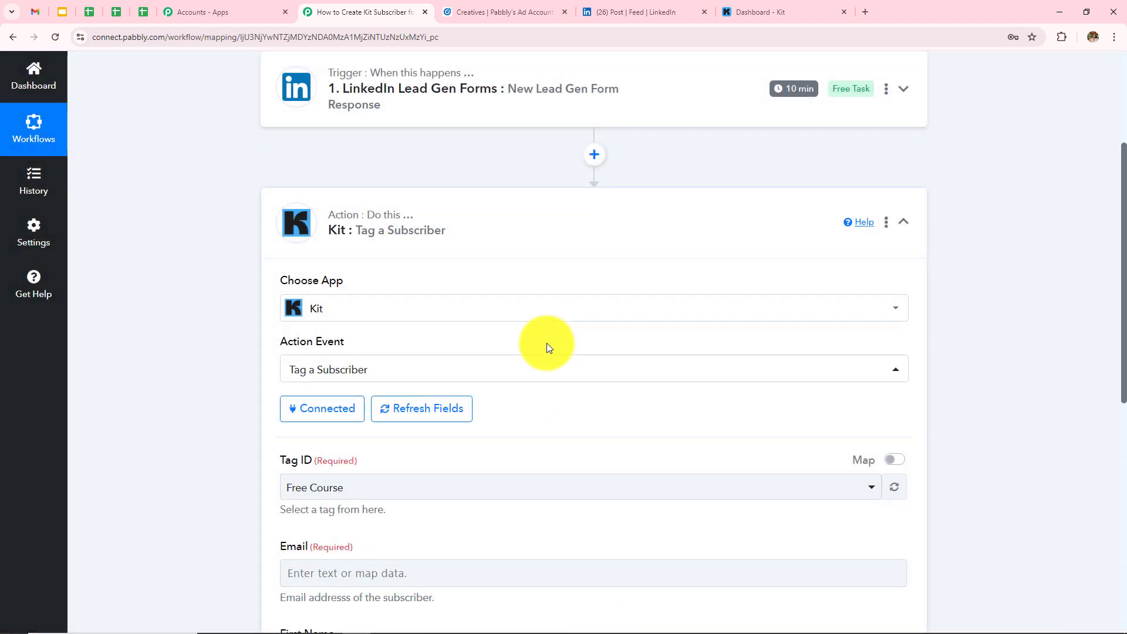
{"action": "scroll", "coordinate": [547, 348], "scroll_direction": "down", "scroll_amount": 7}
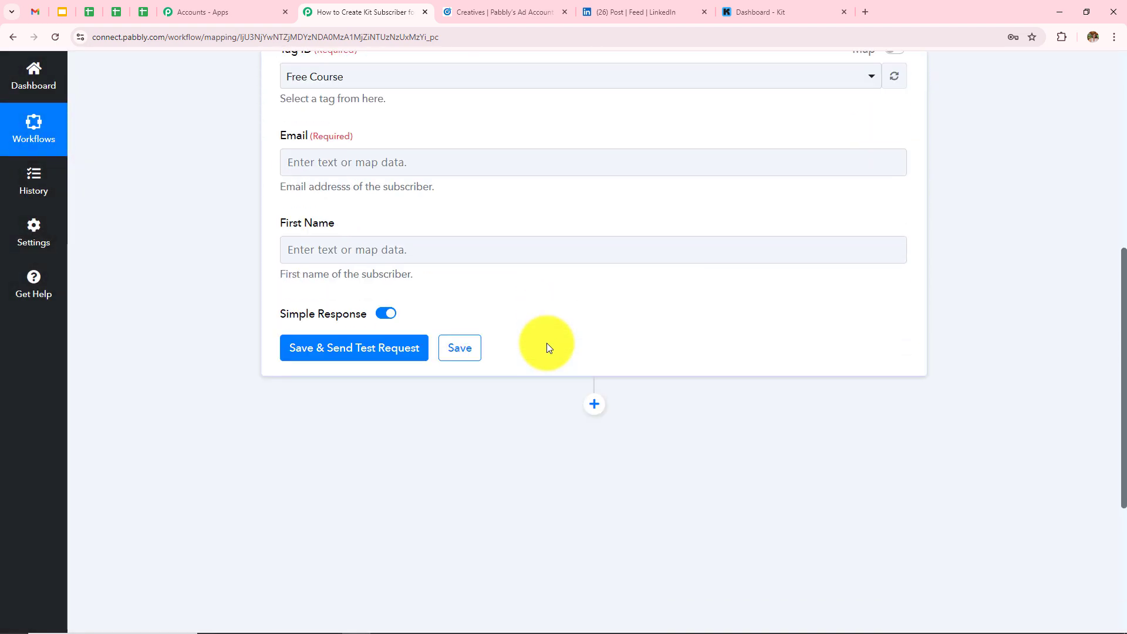
{"action": "scroll", "coordinate": [547, 348], "scroll_direction": "up", "scroll_amount": 3}
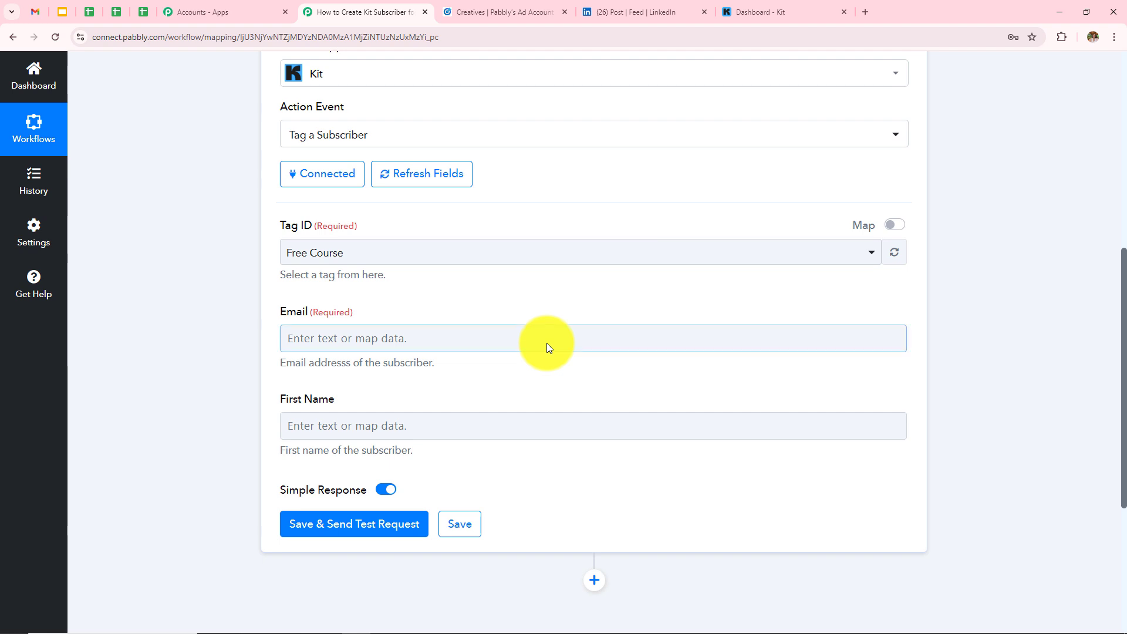
{"action": "scroll", "coordinate": [547, 343], "scroll_direction": "up", "scroll_amount": 1}
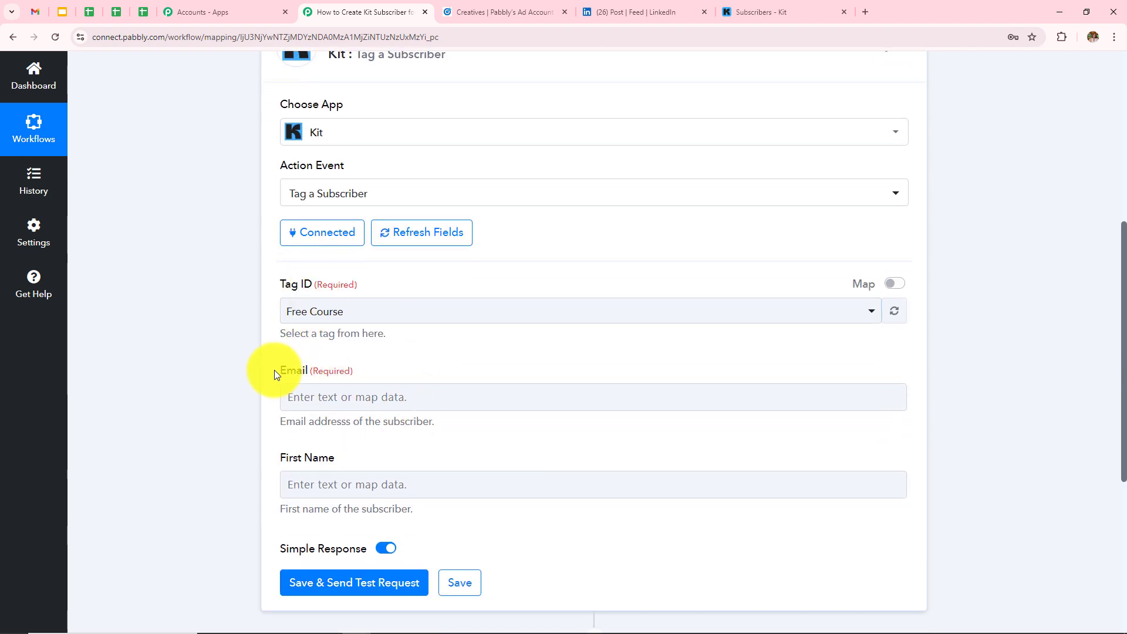
{"action": "left_click", "coordinate": [397, 317]}
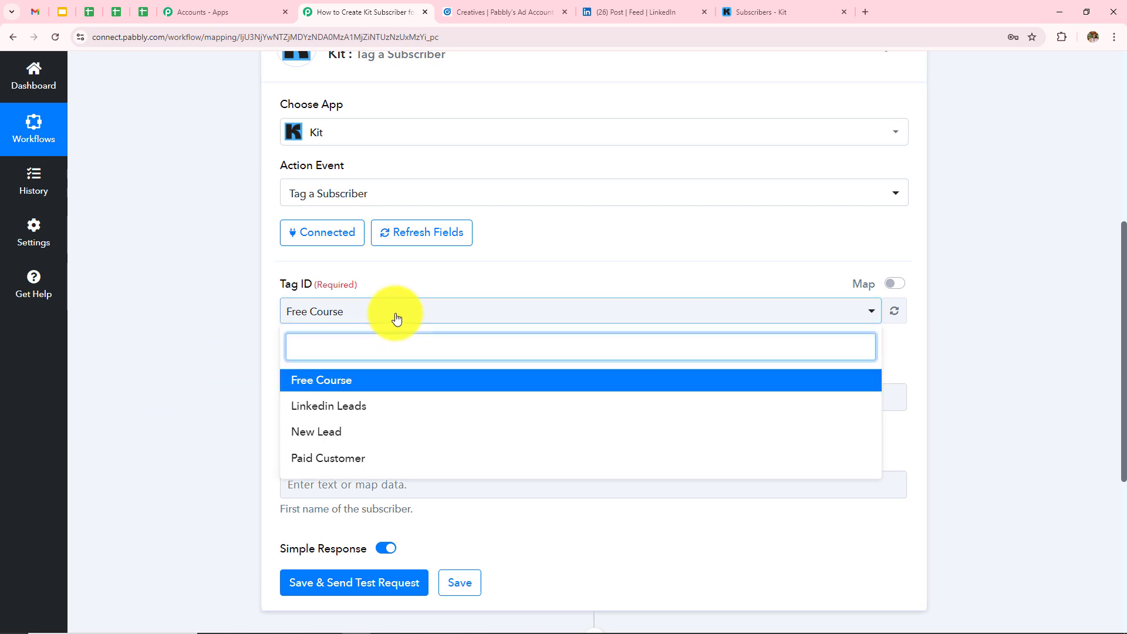
{"action": "left_click", "coordinate": [340, 407]}
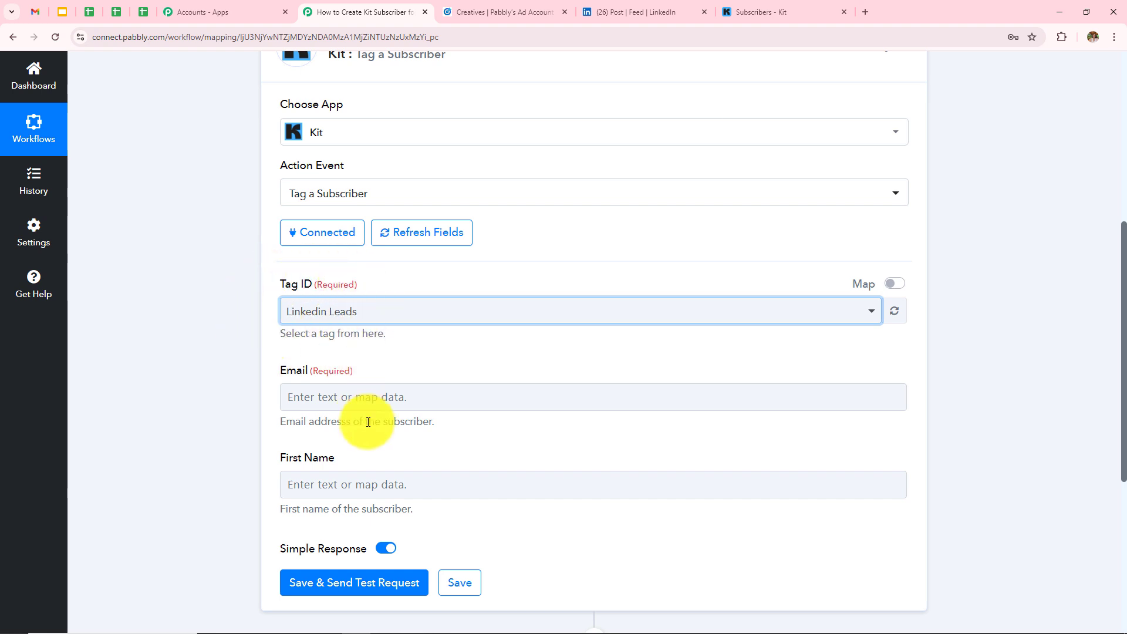
{"action": "scroll", "coordinate": [411, 353], "scroll_direction": "down", "scroll_amount": 1}
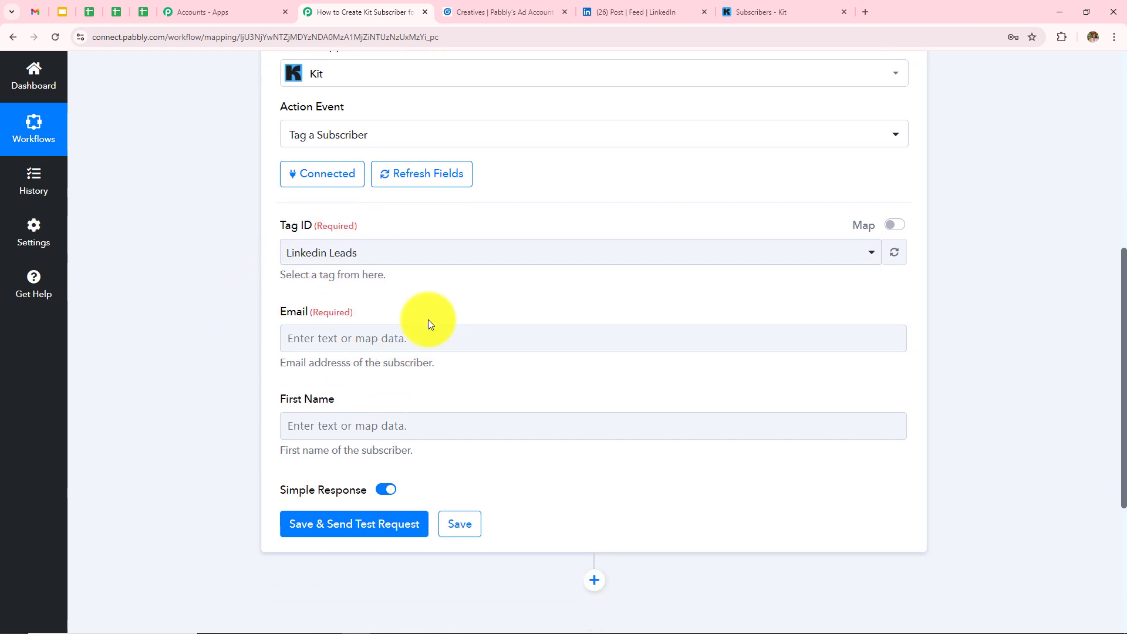
- Map the LinkedIn lead's email address into the Email field
{"action": "left_click", "coordinate": [429, 334]}
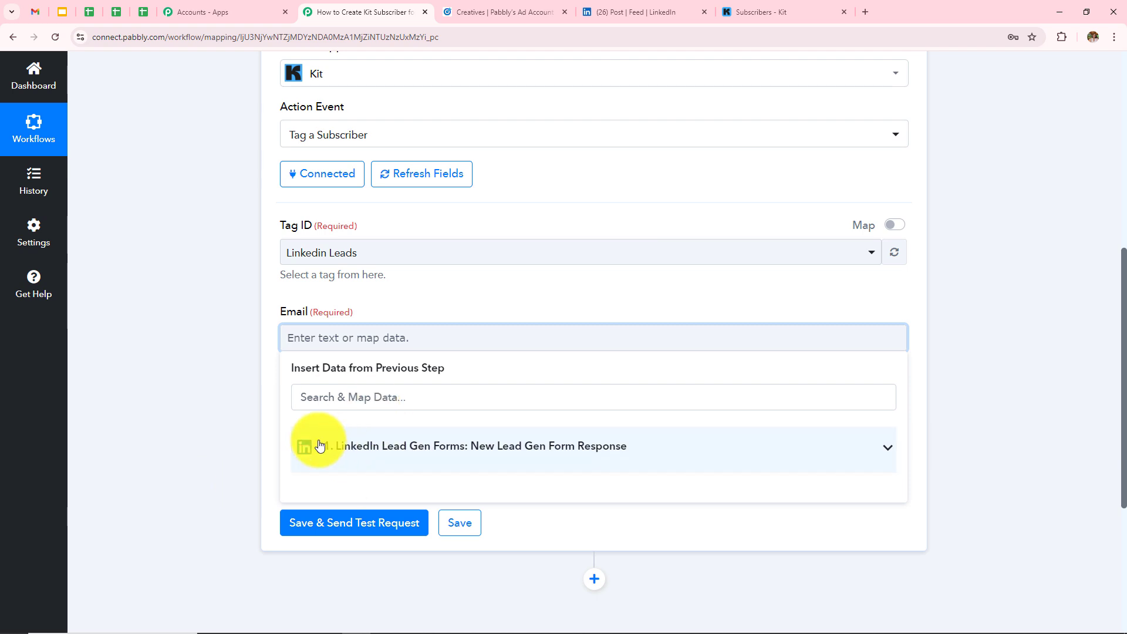
{"action": "left_click", "coordinate": [461, 451]}
{"action": "scroll", "coordinate": [559, 391], "scroll_direction": "down", "scroll_amount": 5}
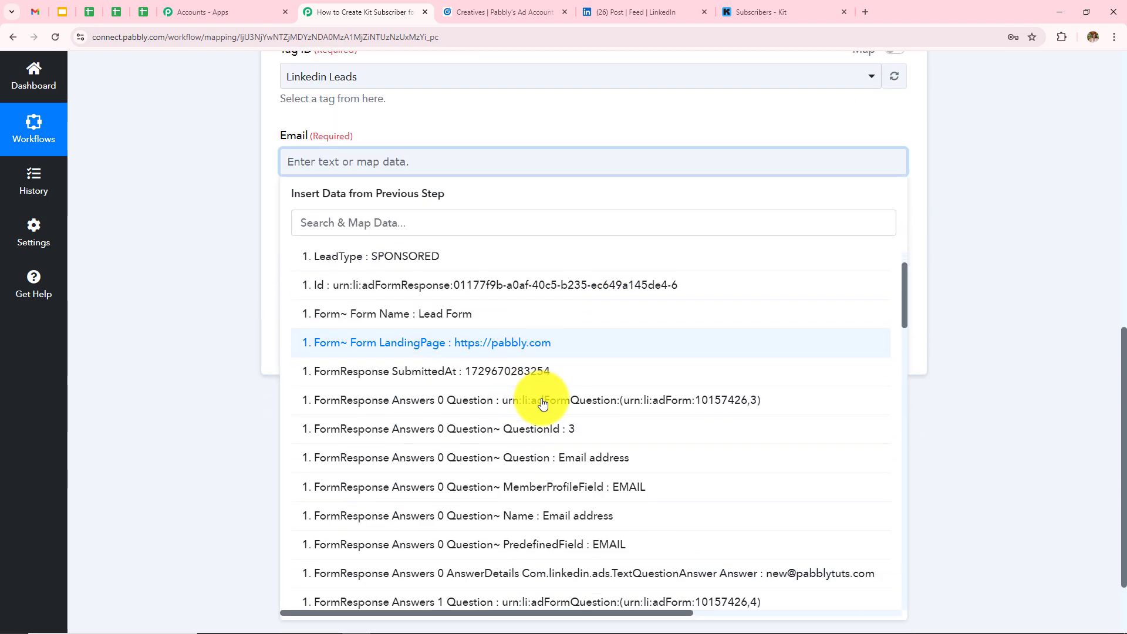
{"action": "scroll", "coordinate": [543, 403], "scroll_direction": "down", "scroll_amount": 7}
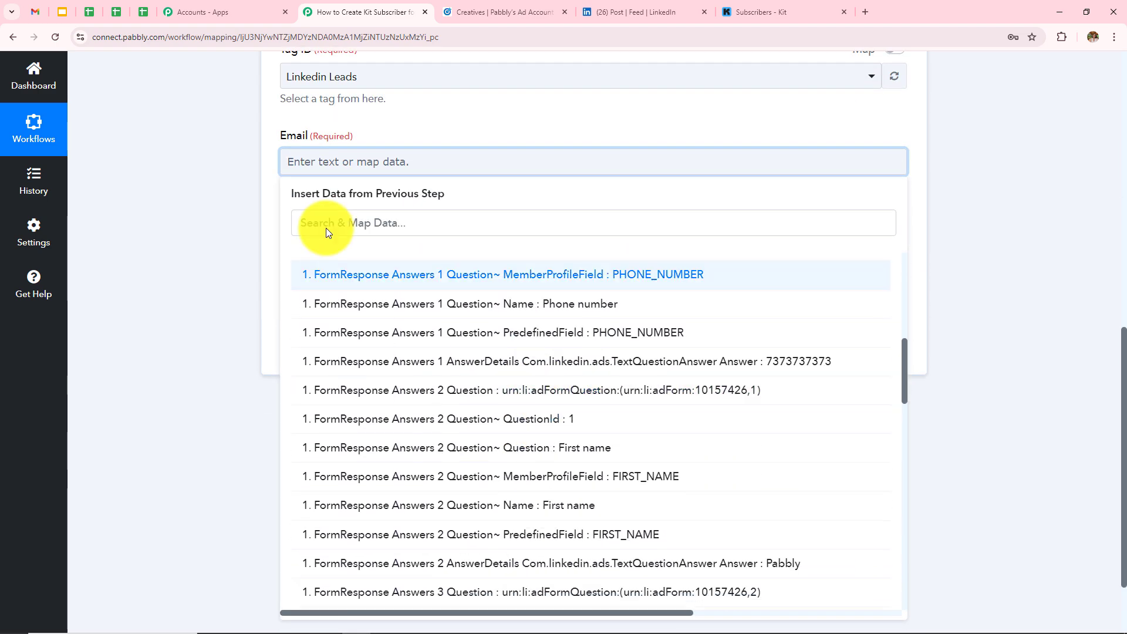
{"action": "left_click", "coordinate": [353, 225]}
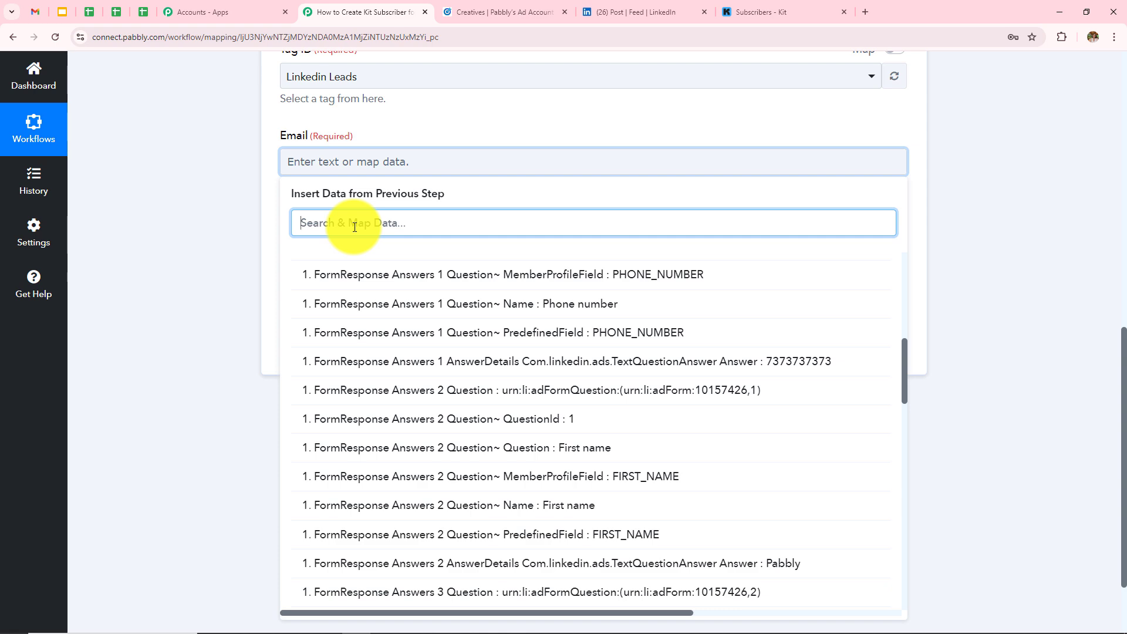
{"action": "type", "text": "emai"}
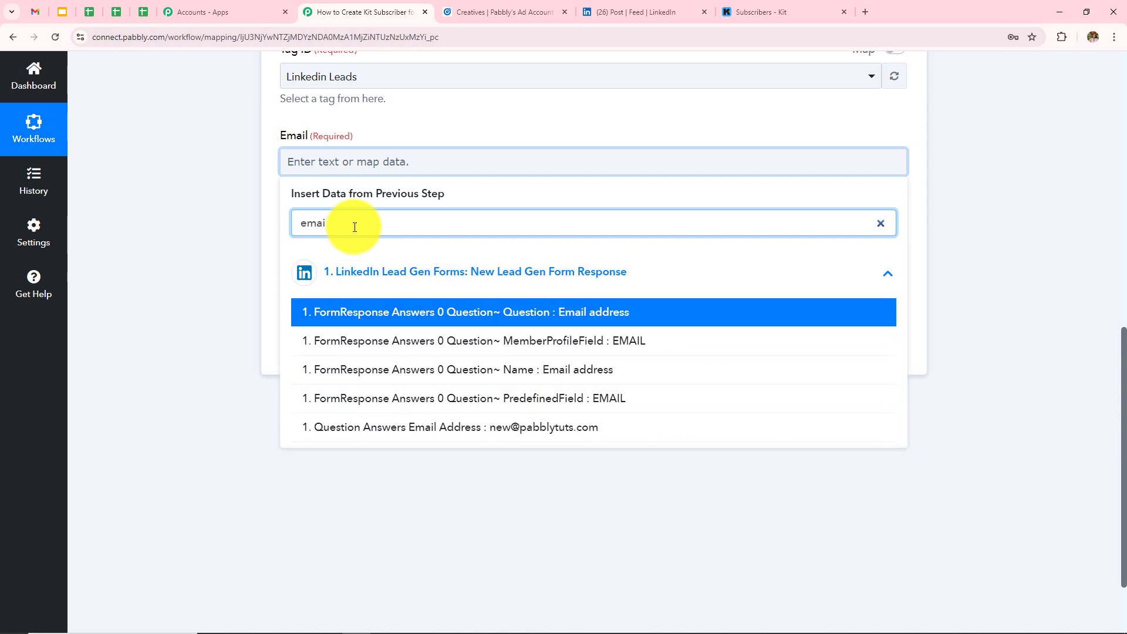
{"action": "type", "text": "l"}
{"action": "left_click", "coordinate": [485, 432]}
{"action": "left_click", "coordinate": [165, 305]}
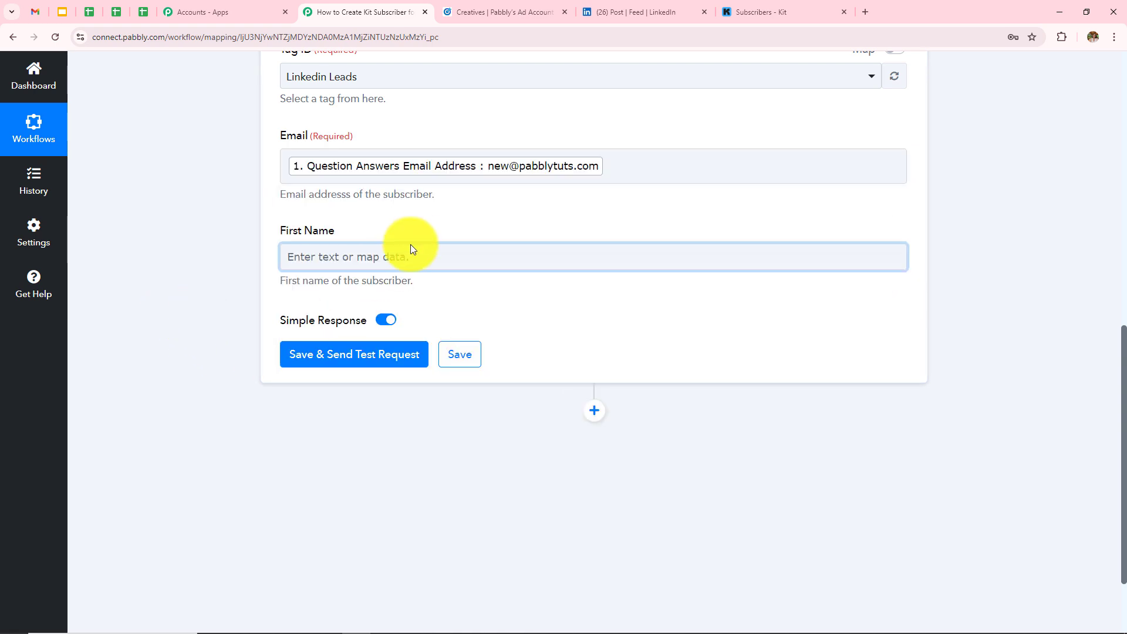
- Map the LinkedIn lead's first name into the First Name field
{"action": "left_click", "coordinate": [414, 257]}
{"action": "left_click", "coordinate": [450, 374]}
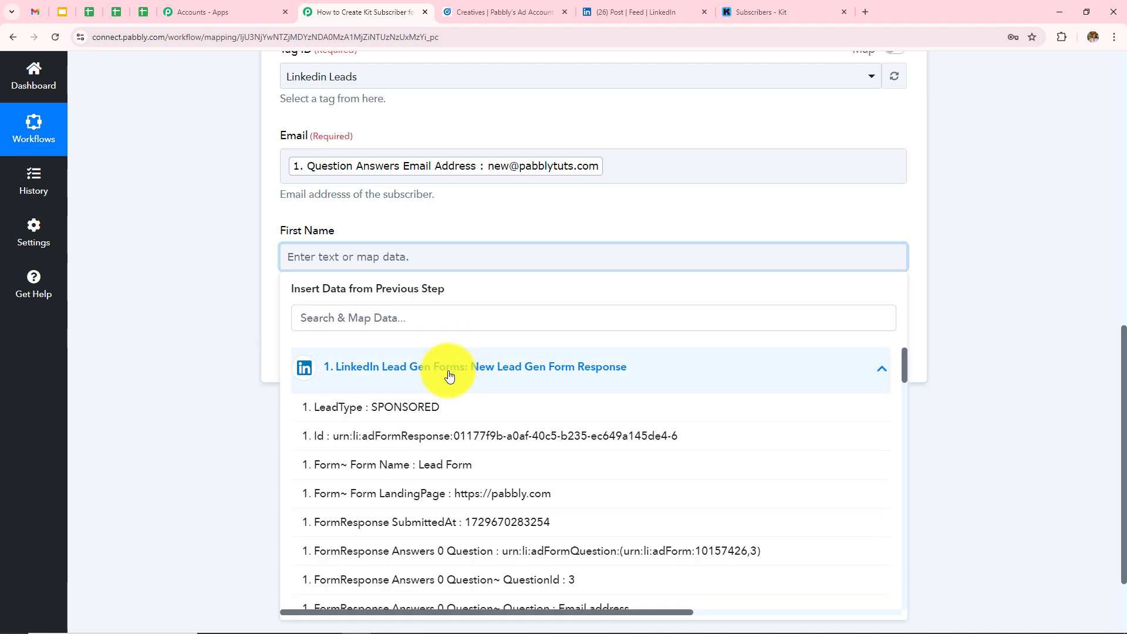
{"action": "left_click", "coordinate": [459, 319]}
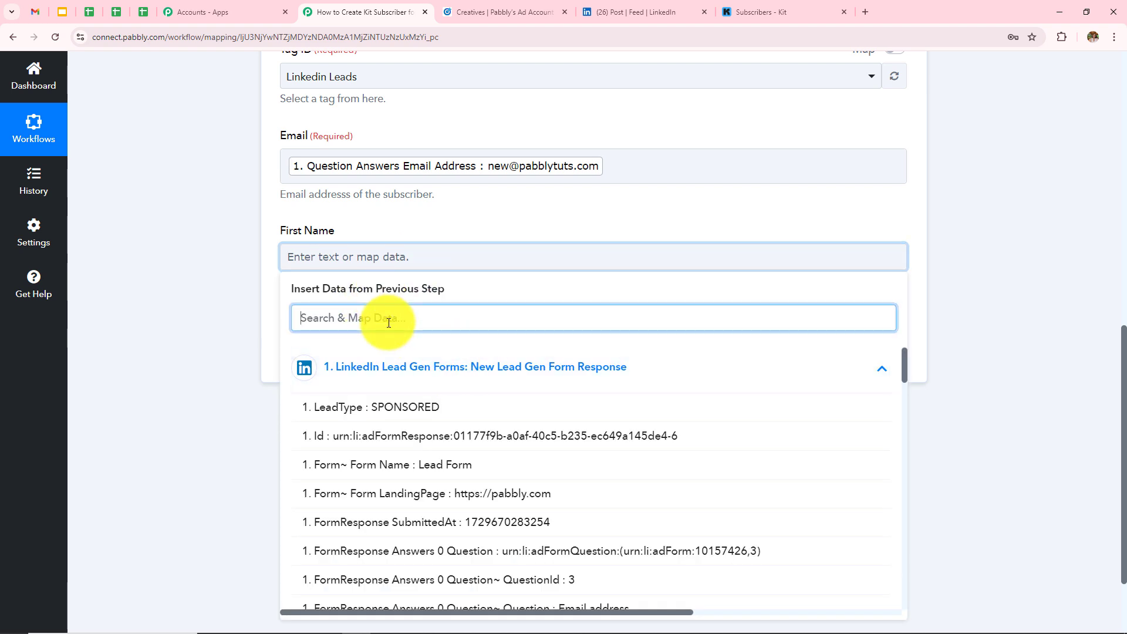
{"action": "type", "text": "pabbly"}
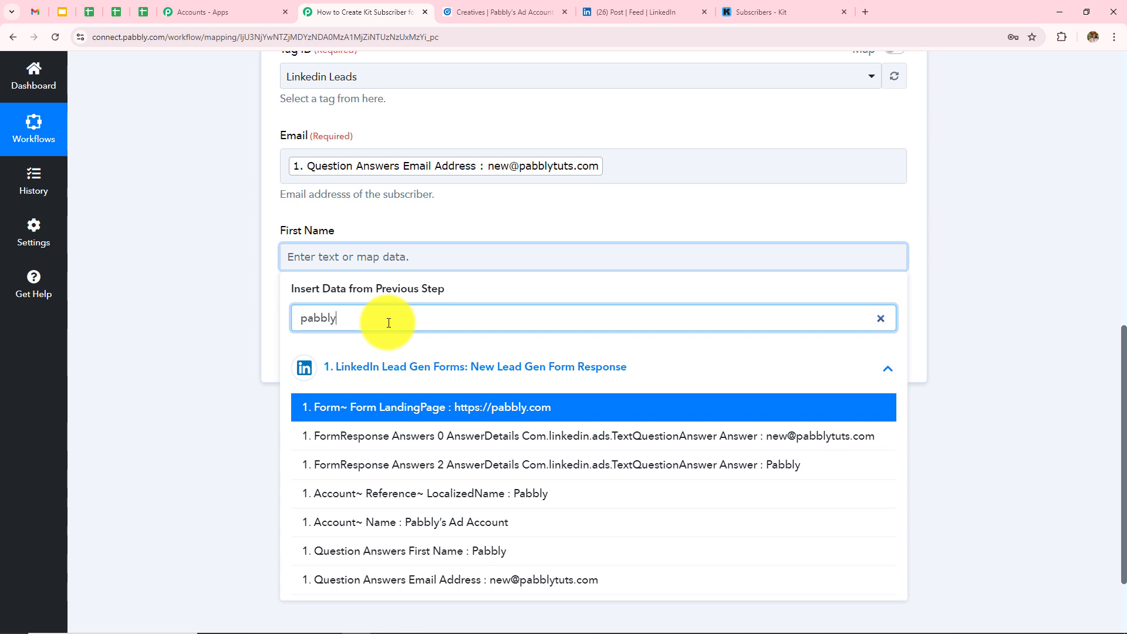
{"action": "left_click", "coordinate": [497, 552]}
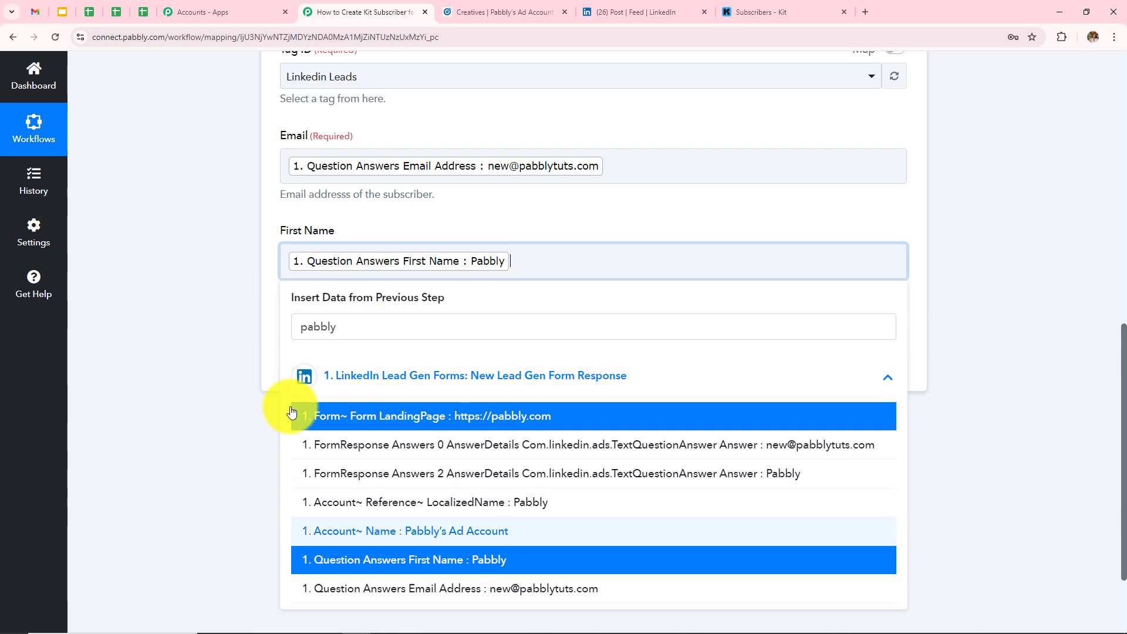
{"action": "left_click", "coordinate": [185, 343]}
{"action": "scroll", "coordinate": [497, 347], "scroll_direction": "up", "scroll_amount": 3}
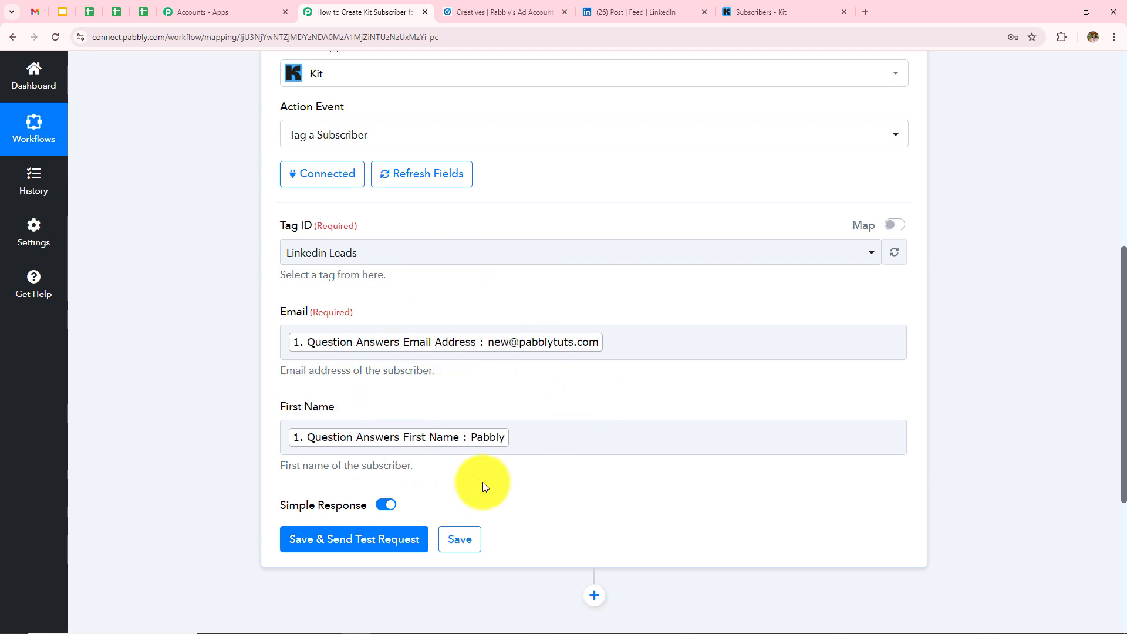
{"action": "left_click", "coordinate": [578, 446]}
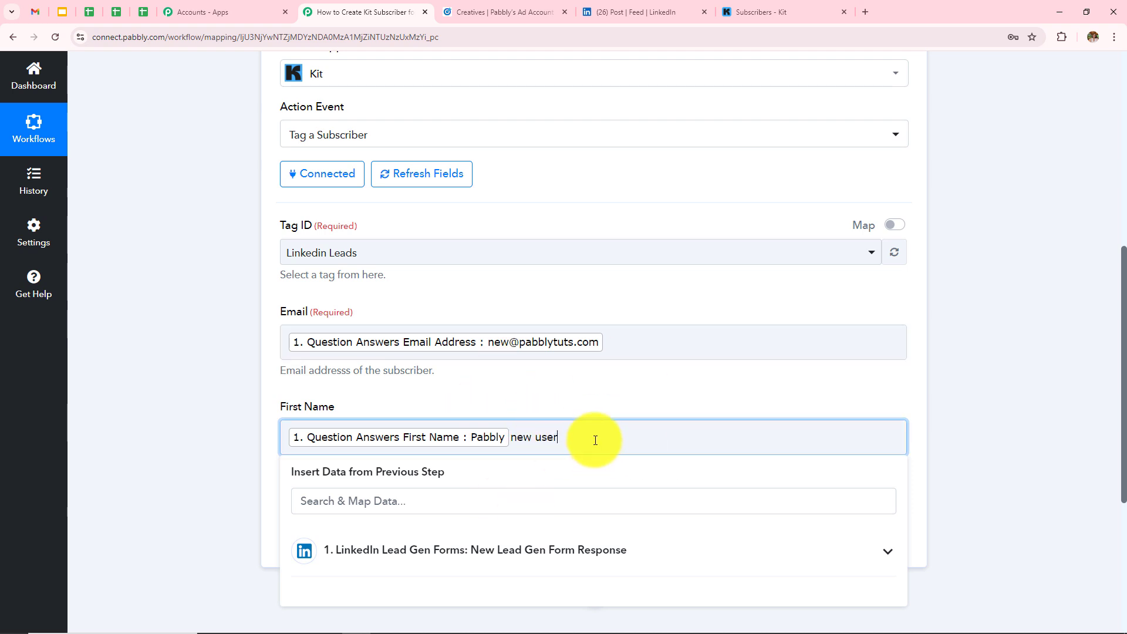
{"action": "left_click_drag", "start_coordinate": [596, 440], "coordinate": [506, 440]}
{"action": "key", "text": "BackSpace"}
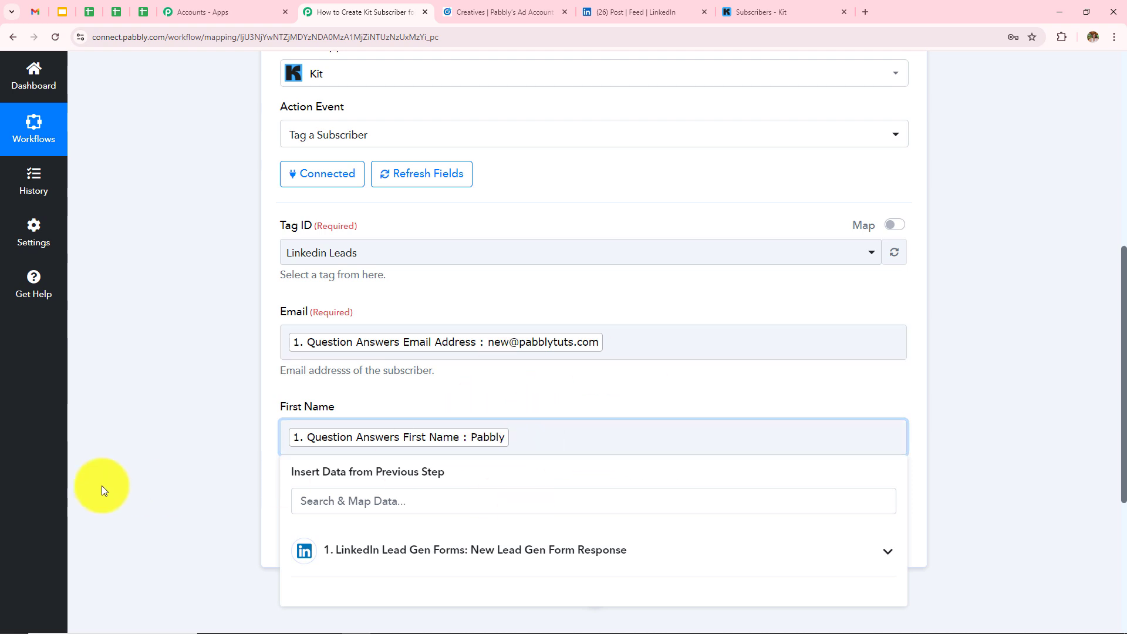
{"action": "left_click", "coordinate": [182, 471]}
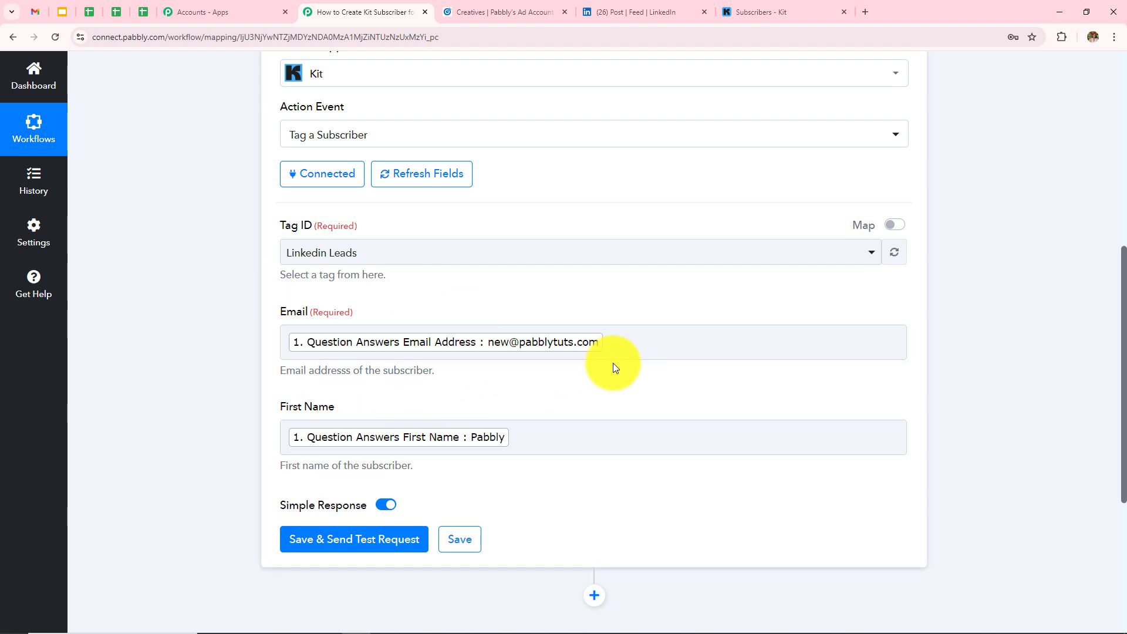
{"action": "scroll", "coordinate": [613, 392], "scroll_direction": "down", "scroll_amount": 1}
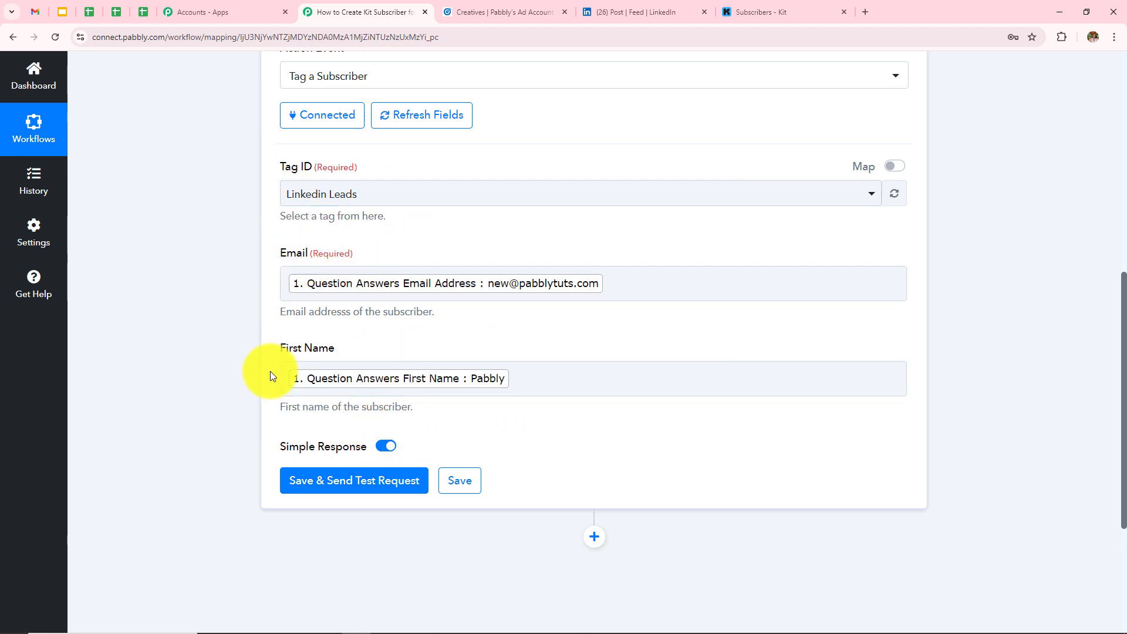
- Save the Kit step, send a test request, and check the returned Subscription Id and active state
{"action": "left_click", "coordinate": [305, 483]}
{"action": "scroll", "coordinate": [610, 370], "scroll_direction": "down", "scroll_amount": 4}
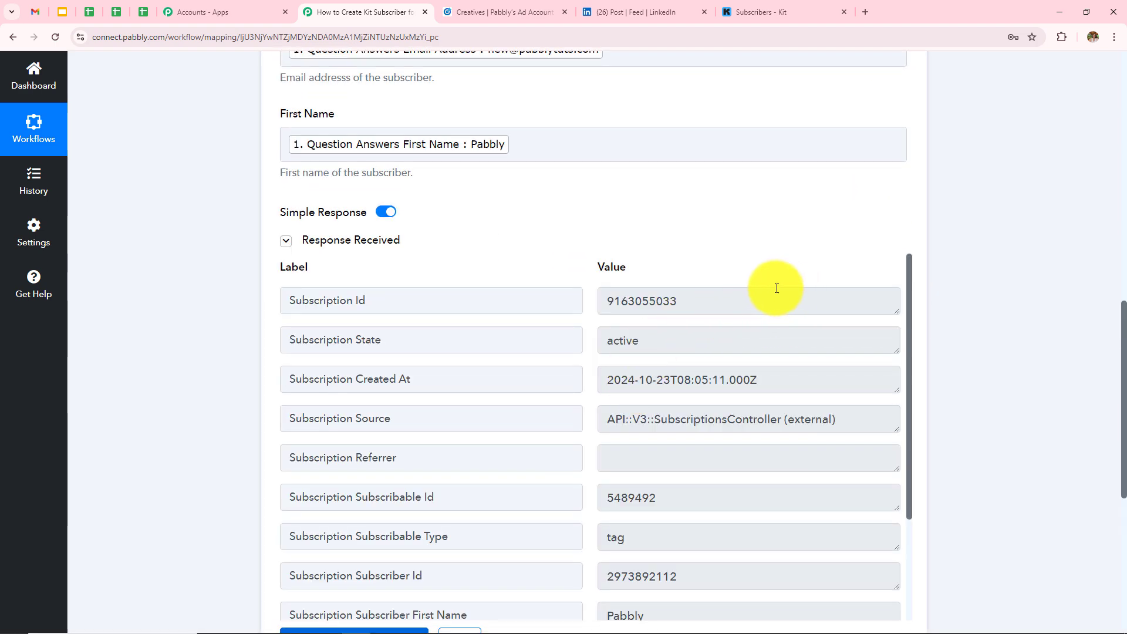
{"action": "left_click_drag", "start_coordinate": [733, 299], "coordinate": [201, 372]}
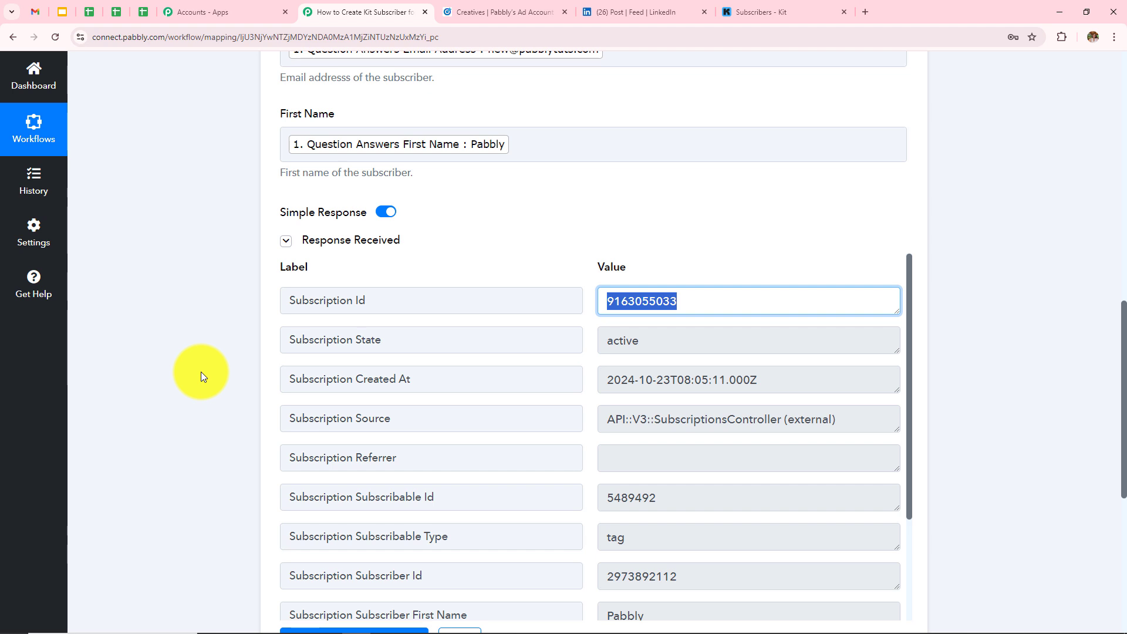
{"action": "left_click", "coordinate": [201, 371]}
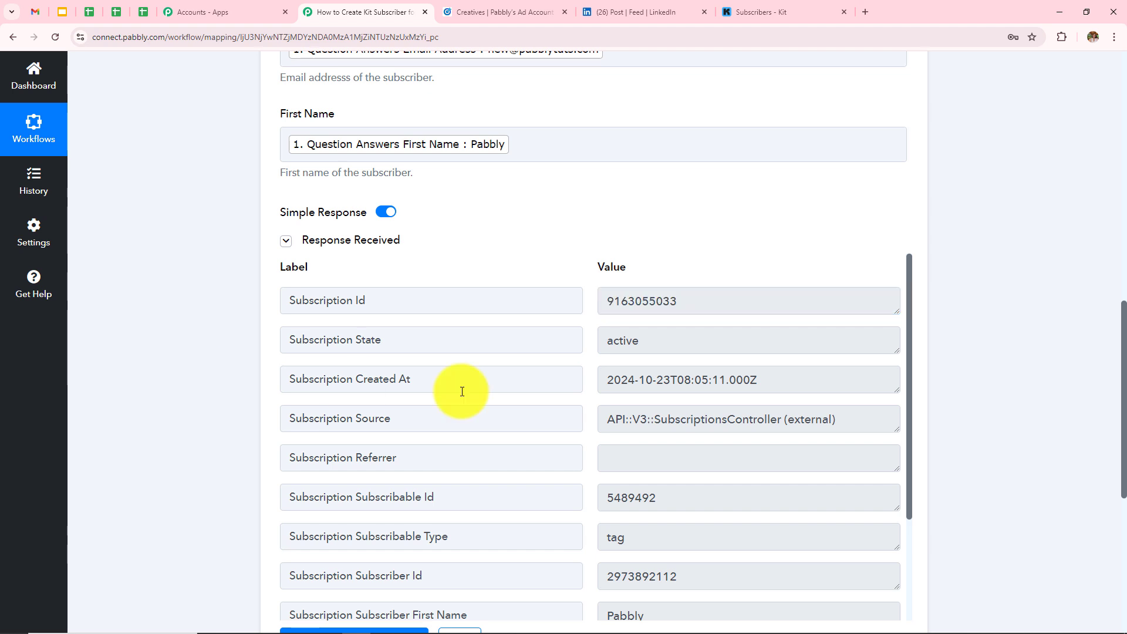
{"action": "scroll", "coordinate": [461, 390], "scroll_direction": "up", "scroll_amount": 3}
{"action": "scroll", "coordinate": [461, 353], "scroll_direction": "up", "scroll_amount": 2}
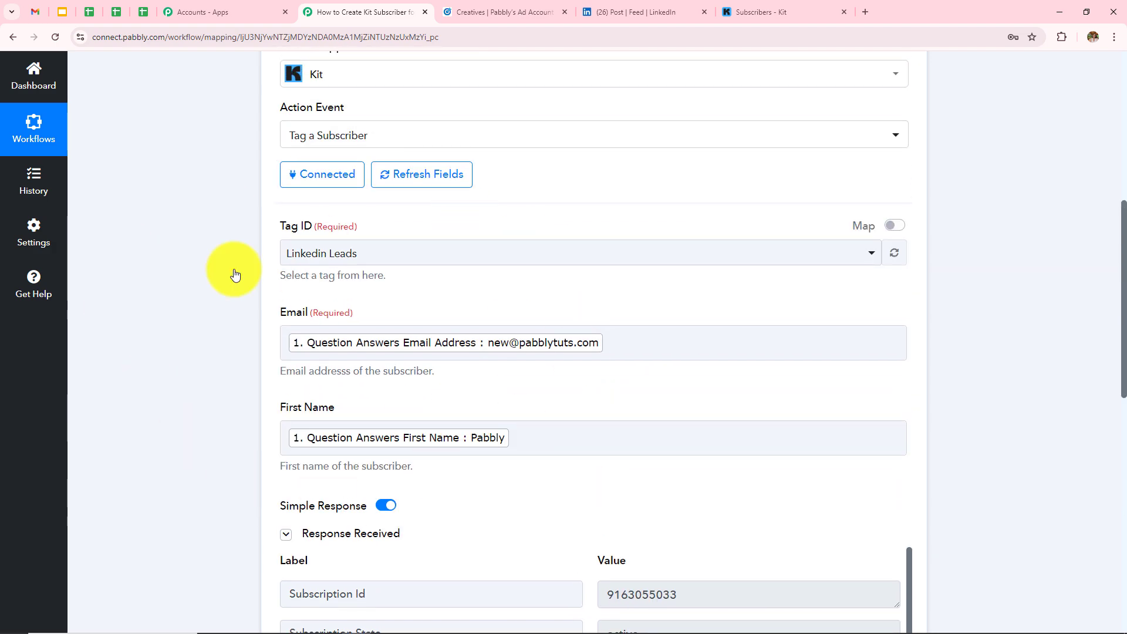
- In Kit's Grow > Subscribers list, confirm subscriber Pabbly has the Linkedin Leads tag
{"action": "left_click", "coordinate": [780, 10]}
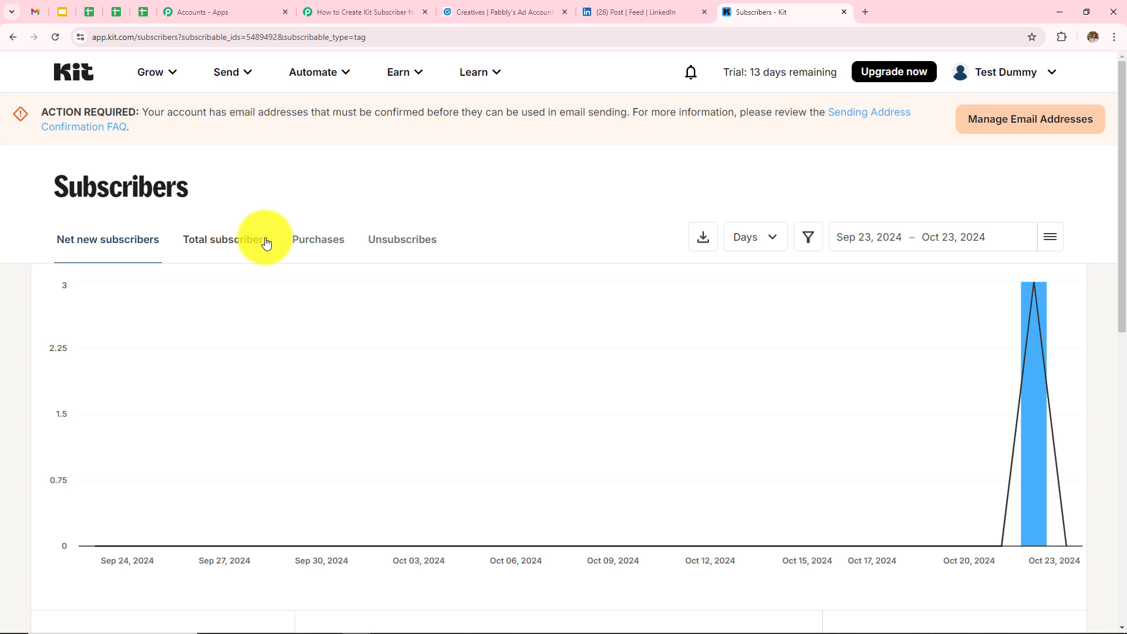
{"action": "left_click", "coordinate": [167, 84]}
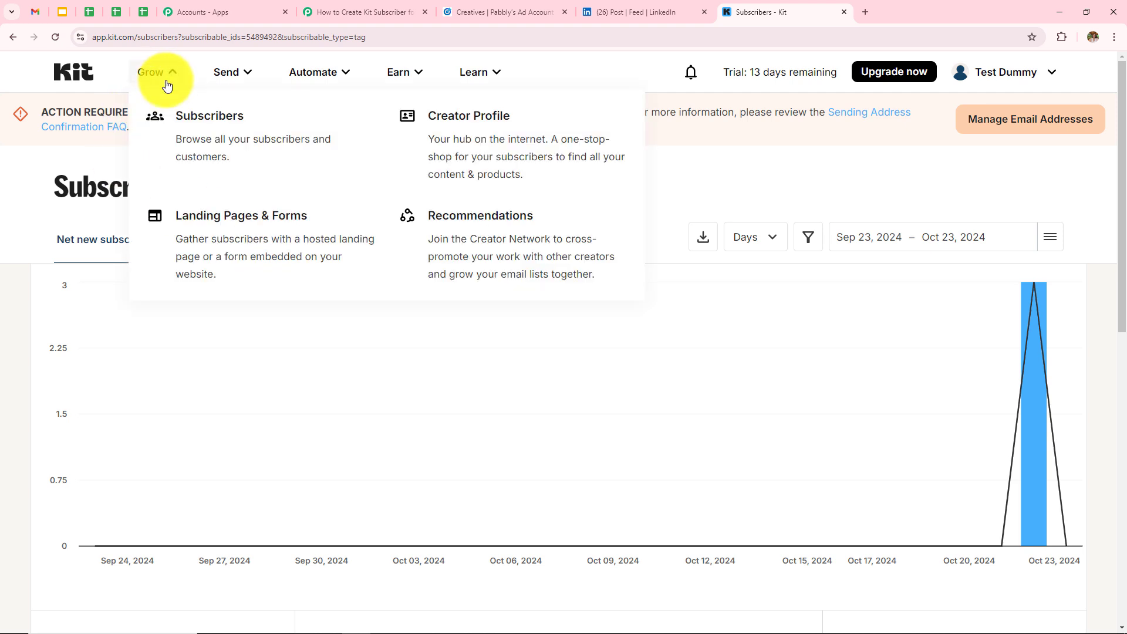
{"action": "left_click", "coordinate": [195, 150]}
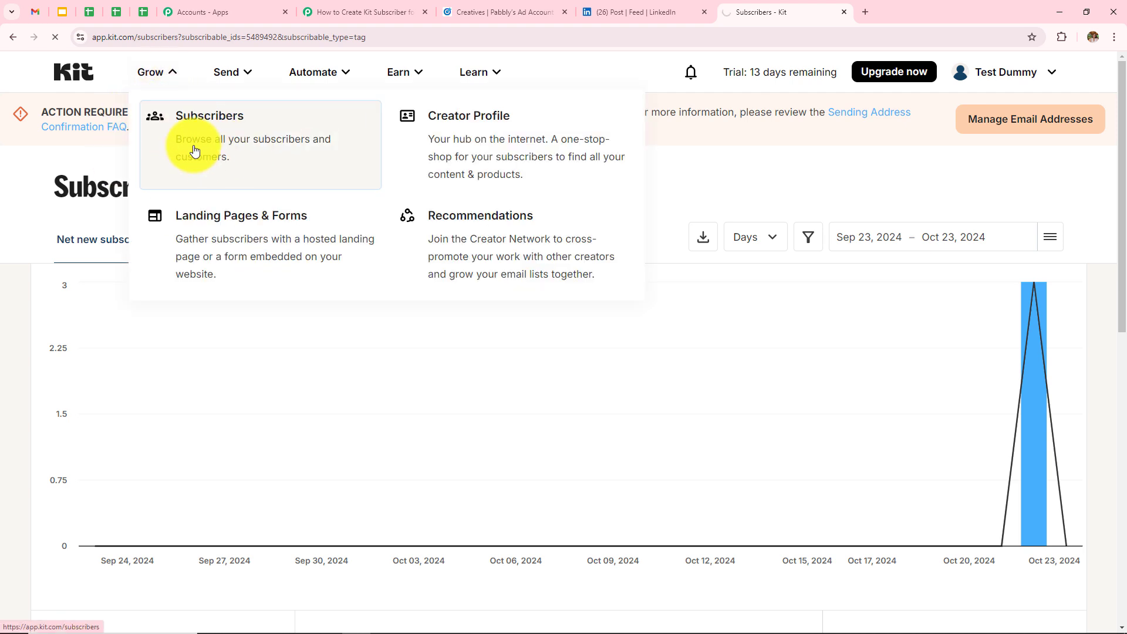
{"action": "scroll", "coordinate": [407, 358], "scroll_direction": "down", "scroll_amount": 7}
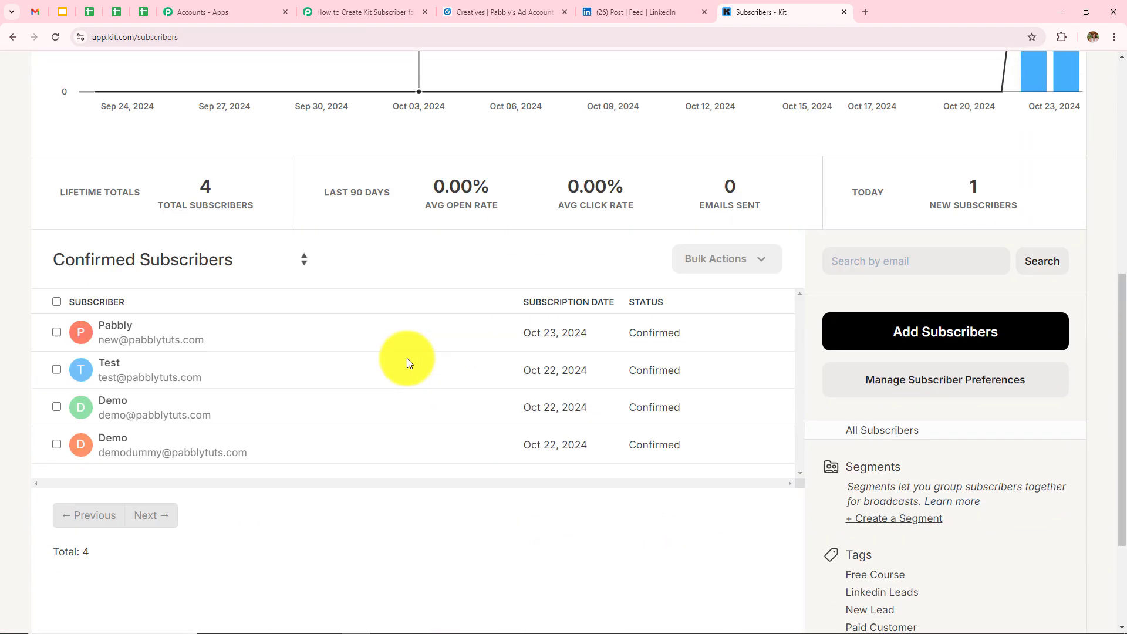
{"action": "scroll", "coordinate": [407, 358], "scroll_direction": "down", "scroll_amount": 1}
{"action": "left_click", "coordinate": [128, 259]}
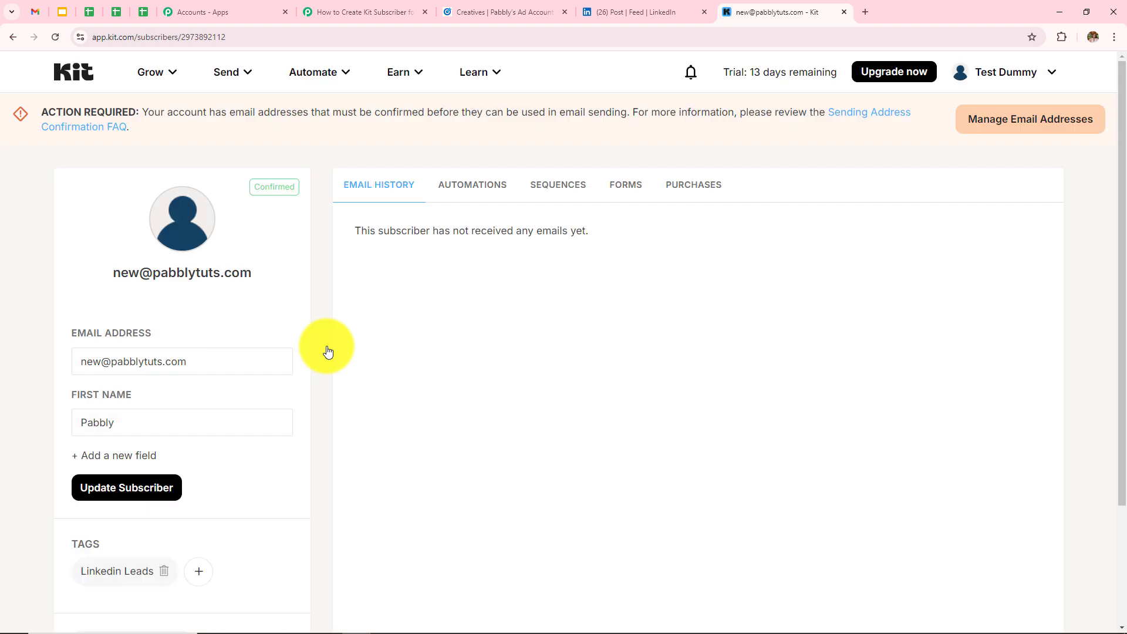
{"action": "scroll", "coordinate": [328, 351], "scroll_direction": "down", "scroll_amount": 3}
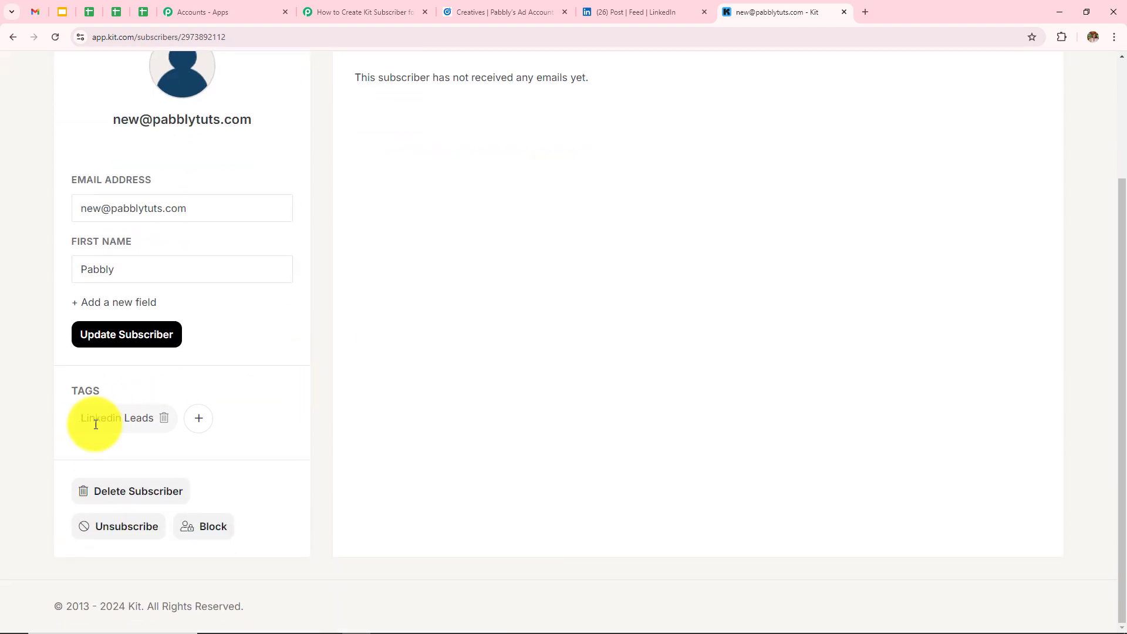
{"action": "left_click_drag", "start_coordinate": [78, 422], "coordinate": [176, 418]}
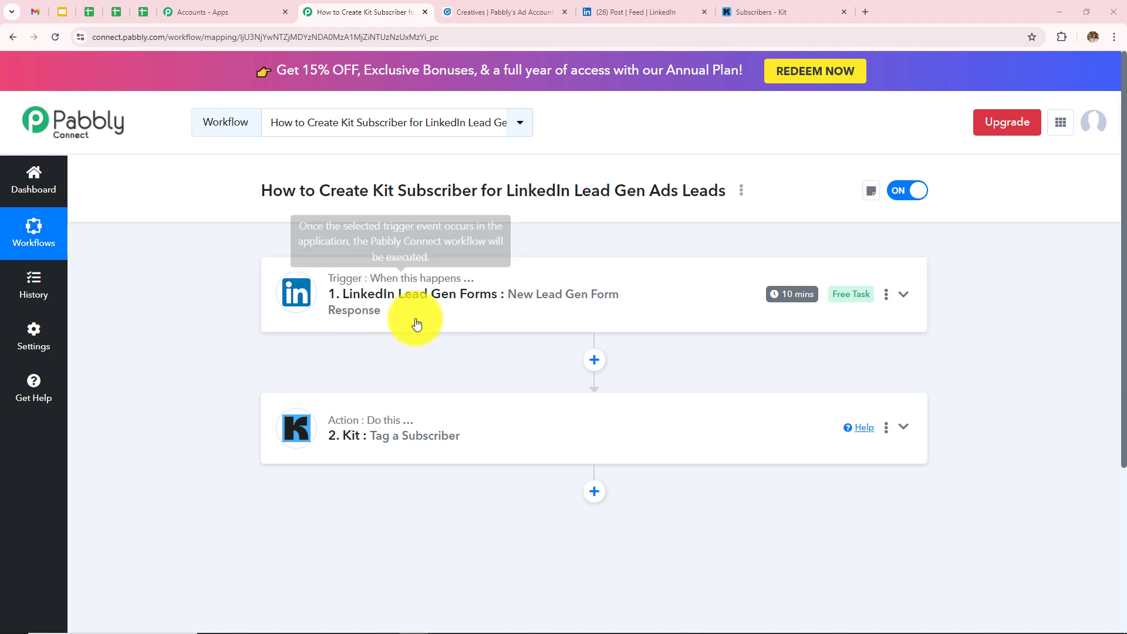
{"action": "left_click", "coordinate": [500, 320]}
{"action": "scroll", "coordinate": [538, 317], "scroll_direction": "down", "scroll_amount": 7}
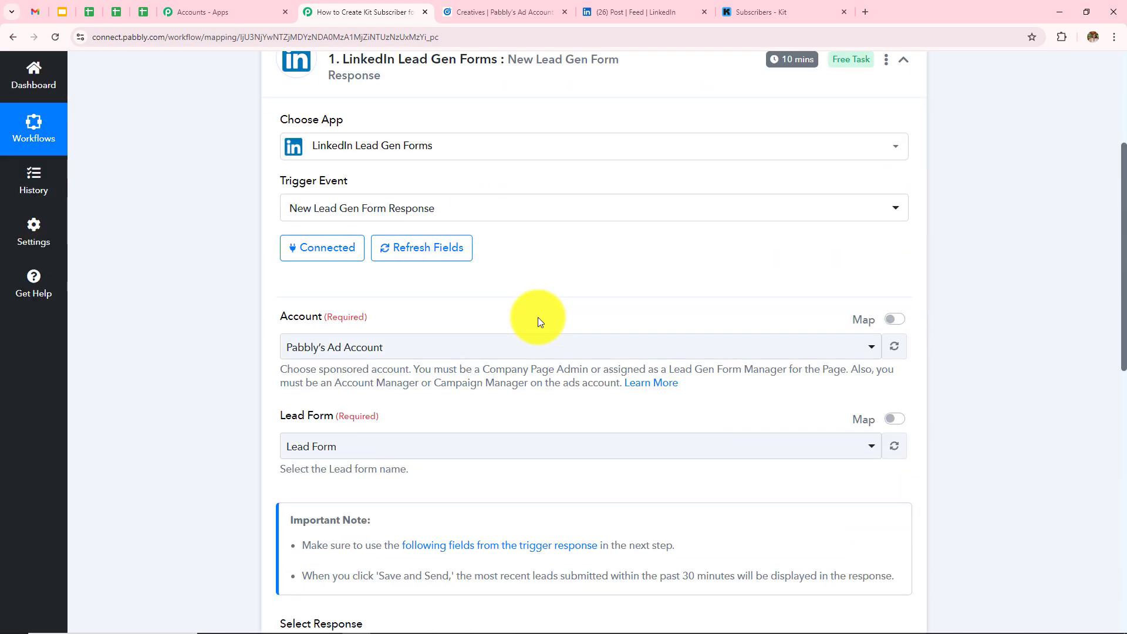
{"action": "scroll", "coordinate": [538, 317], "scroll_direction": "up", "scroll_amount": 2}
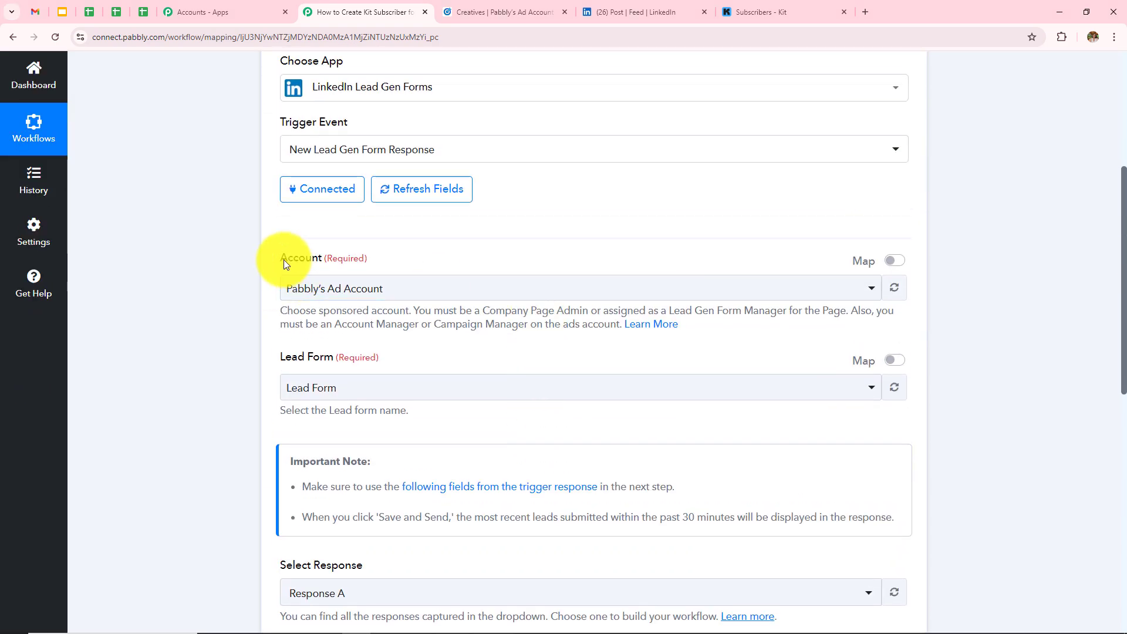
{"action": "left_click_drag", "start_coordinate": [278, 258], "coordinate": [358, 270]}
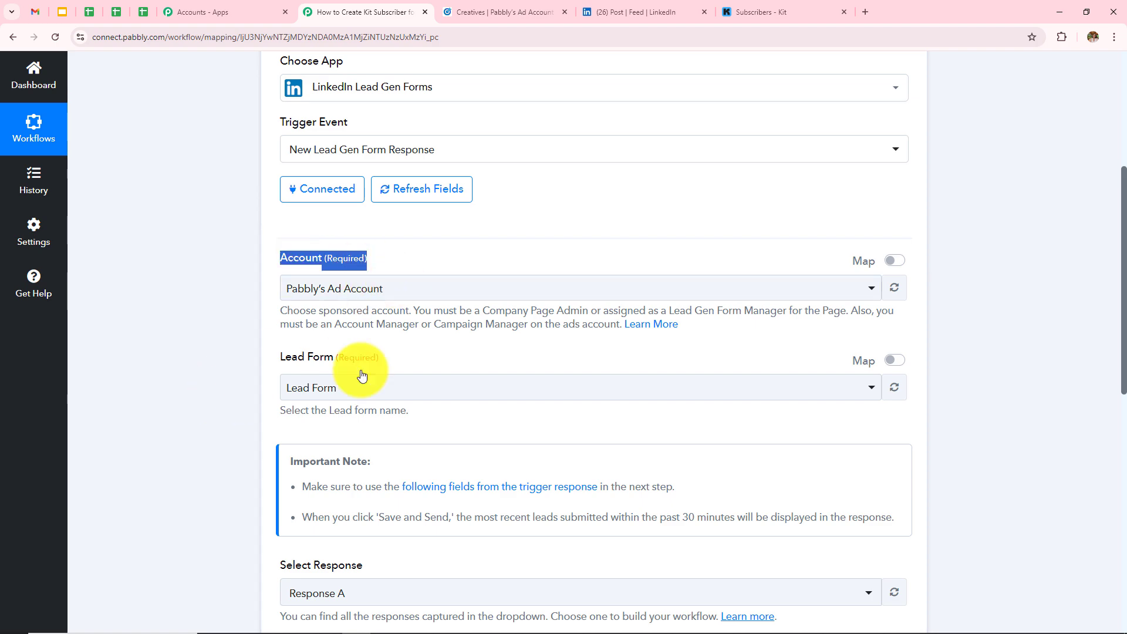
{"action": "left_click_drag", "start_coordinate": [277, 355], "coordinate": [392, 357]}
{"action": "left_click", "coordinate": [579, 358]}
{"action": "scroll", "coordinate": [577, 355], "scroll_direction": "up", "scroll_amount": 5}
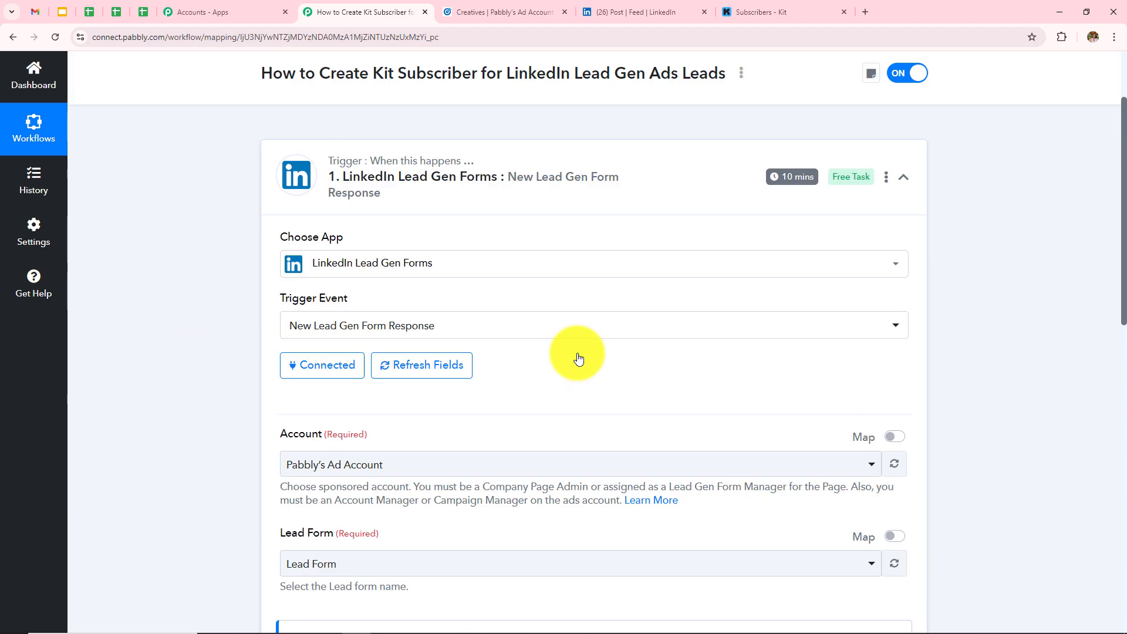
{"action": "scroll", "coordinate": [577, 353], "scroll_direction": "down", "scroll_amount": 9}
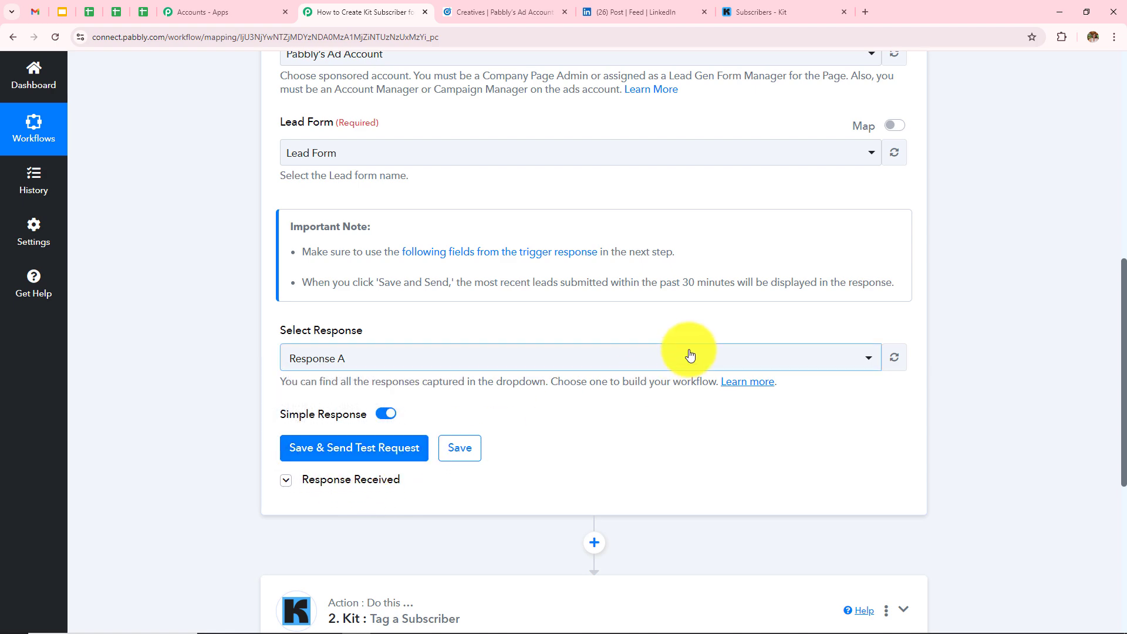
{"action": "scroll", "coordinate": [685, 355], "scroll_direction": "down", "scroll_amount": 6}
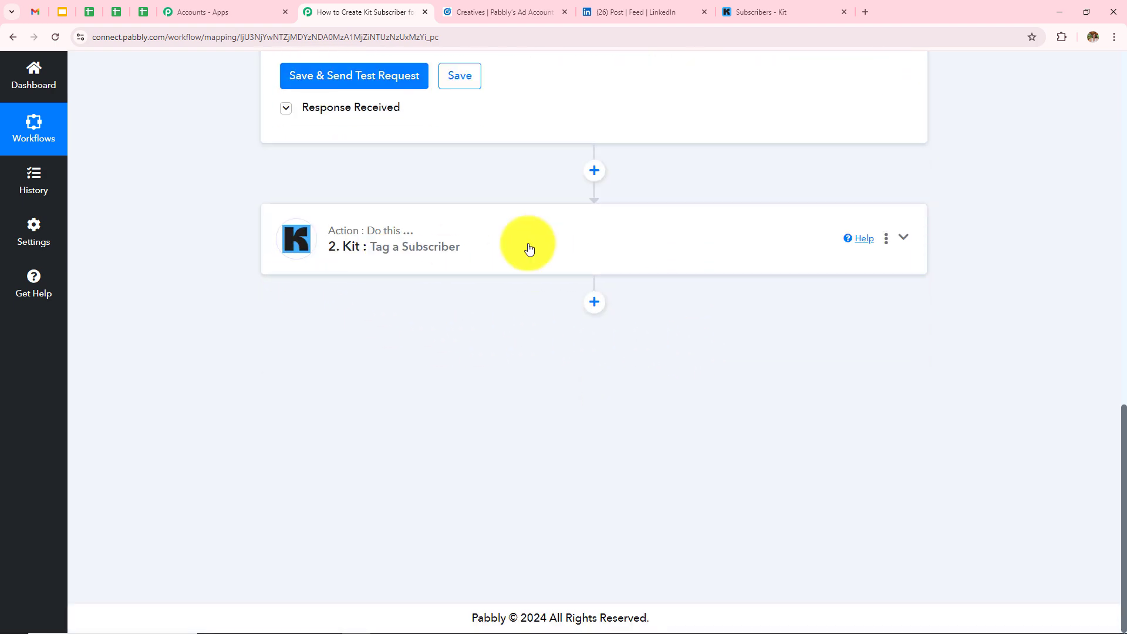
{"action": "left_click", "coordinate": [528, 246]}
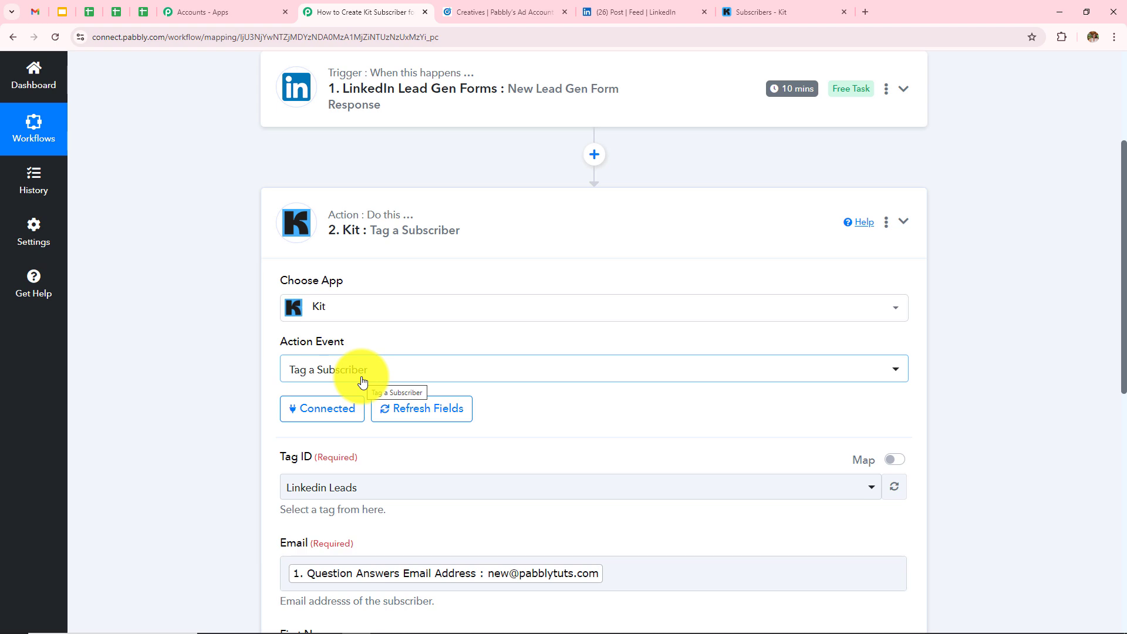
{"action": "scroll", "coordinate": [740, 325], "scroll_direction": "down", "scroll_amount": 5}
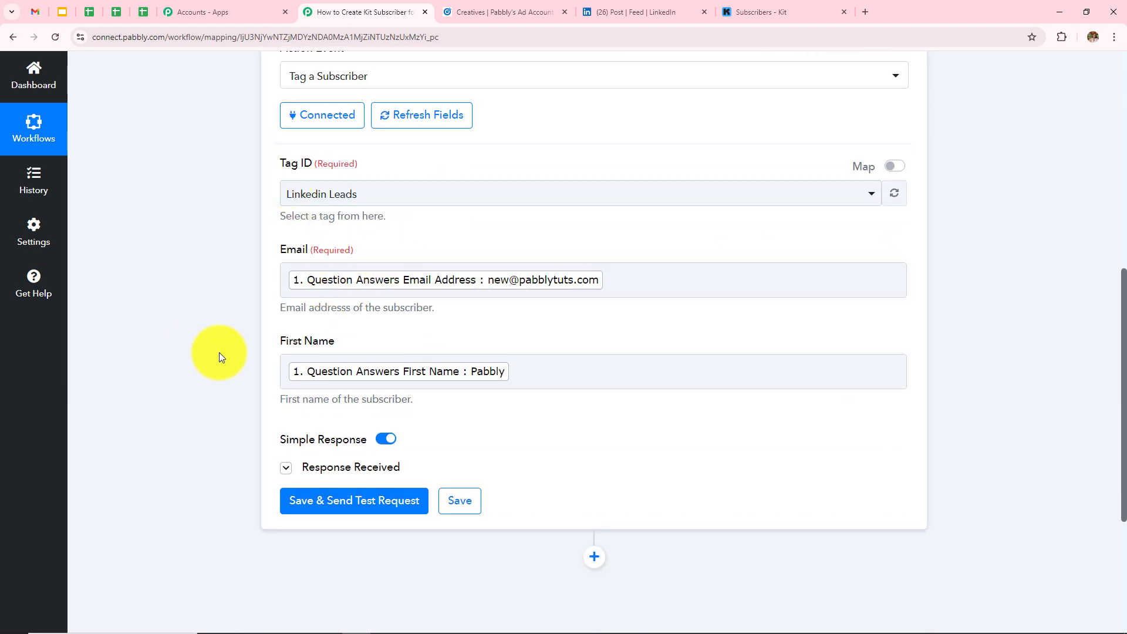
{"action": "left_click", "coordinate": [380, 468]}
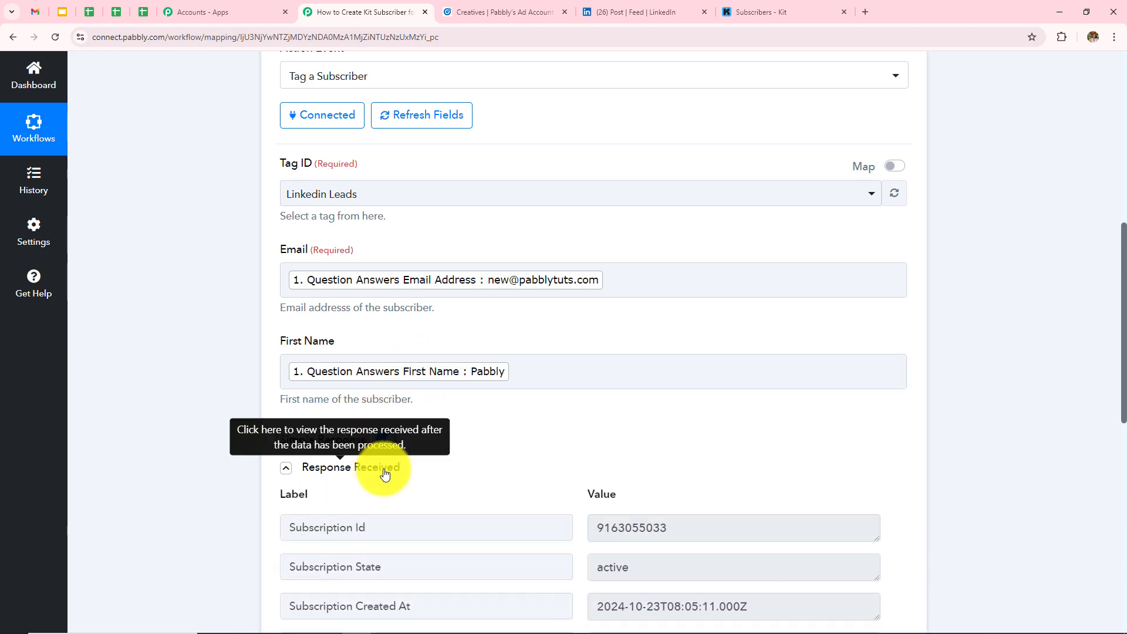
{"action": "scroll", "coordinate": [760, 311], "scroll_direction": "down", "scroll_amount": 5}
{"action": "left_click_drag", "start_coordinate": [728, 231], "coordinate": [370, 259]}
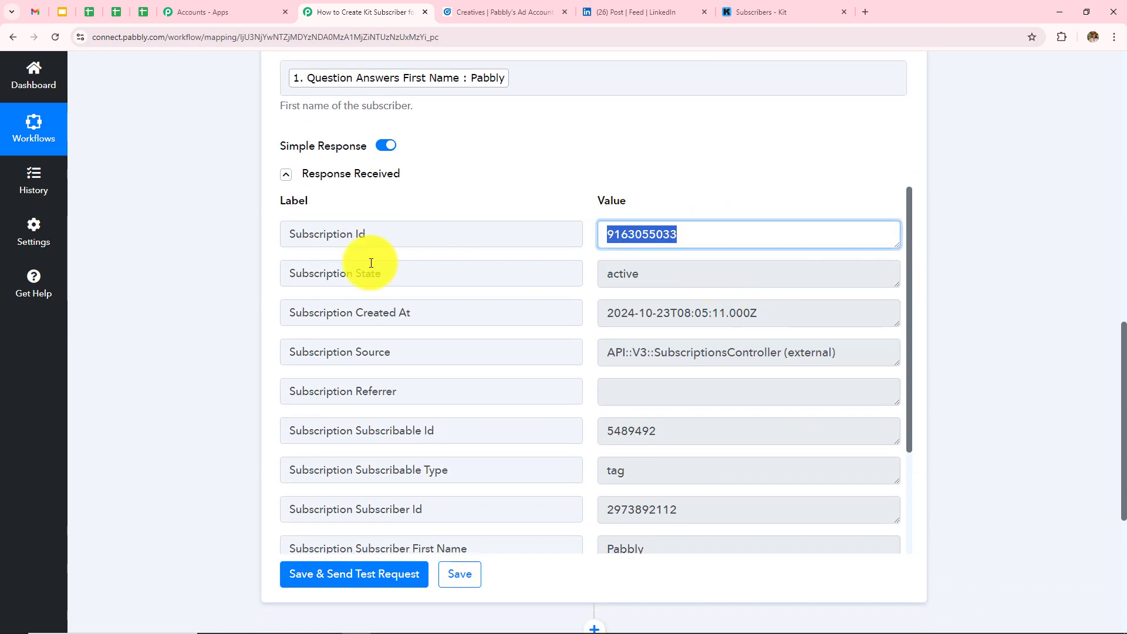
{"action": "left_click", "coordinate": [963, 246]}
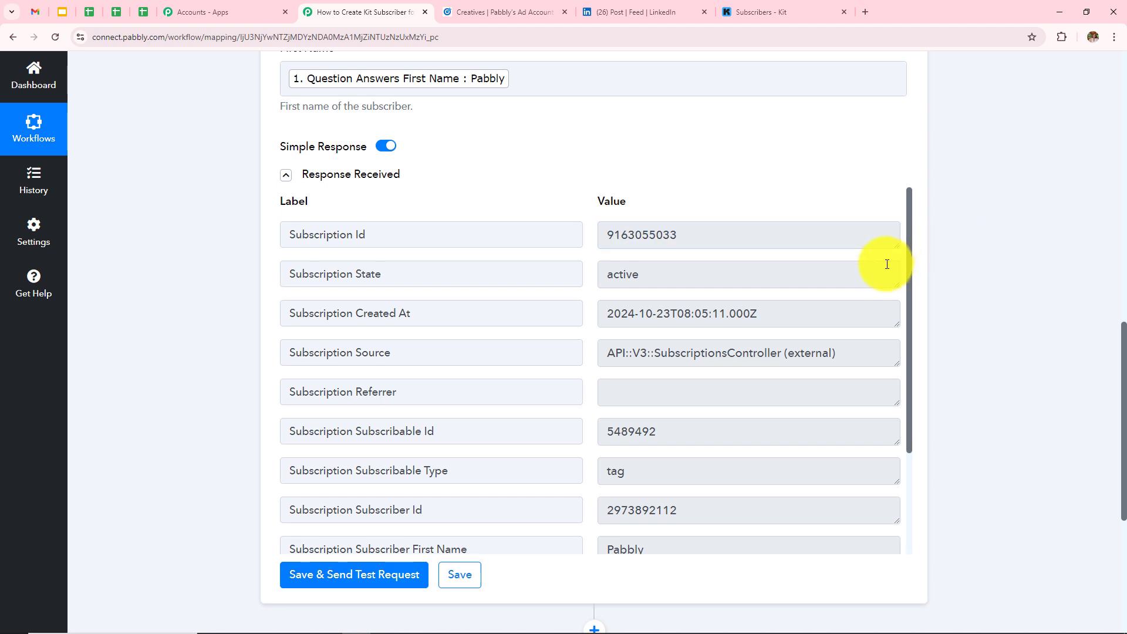